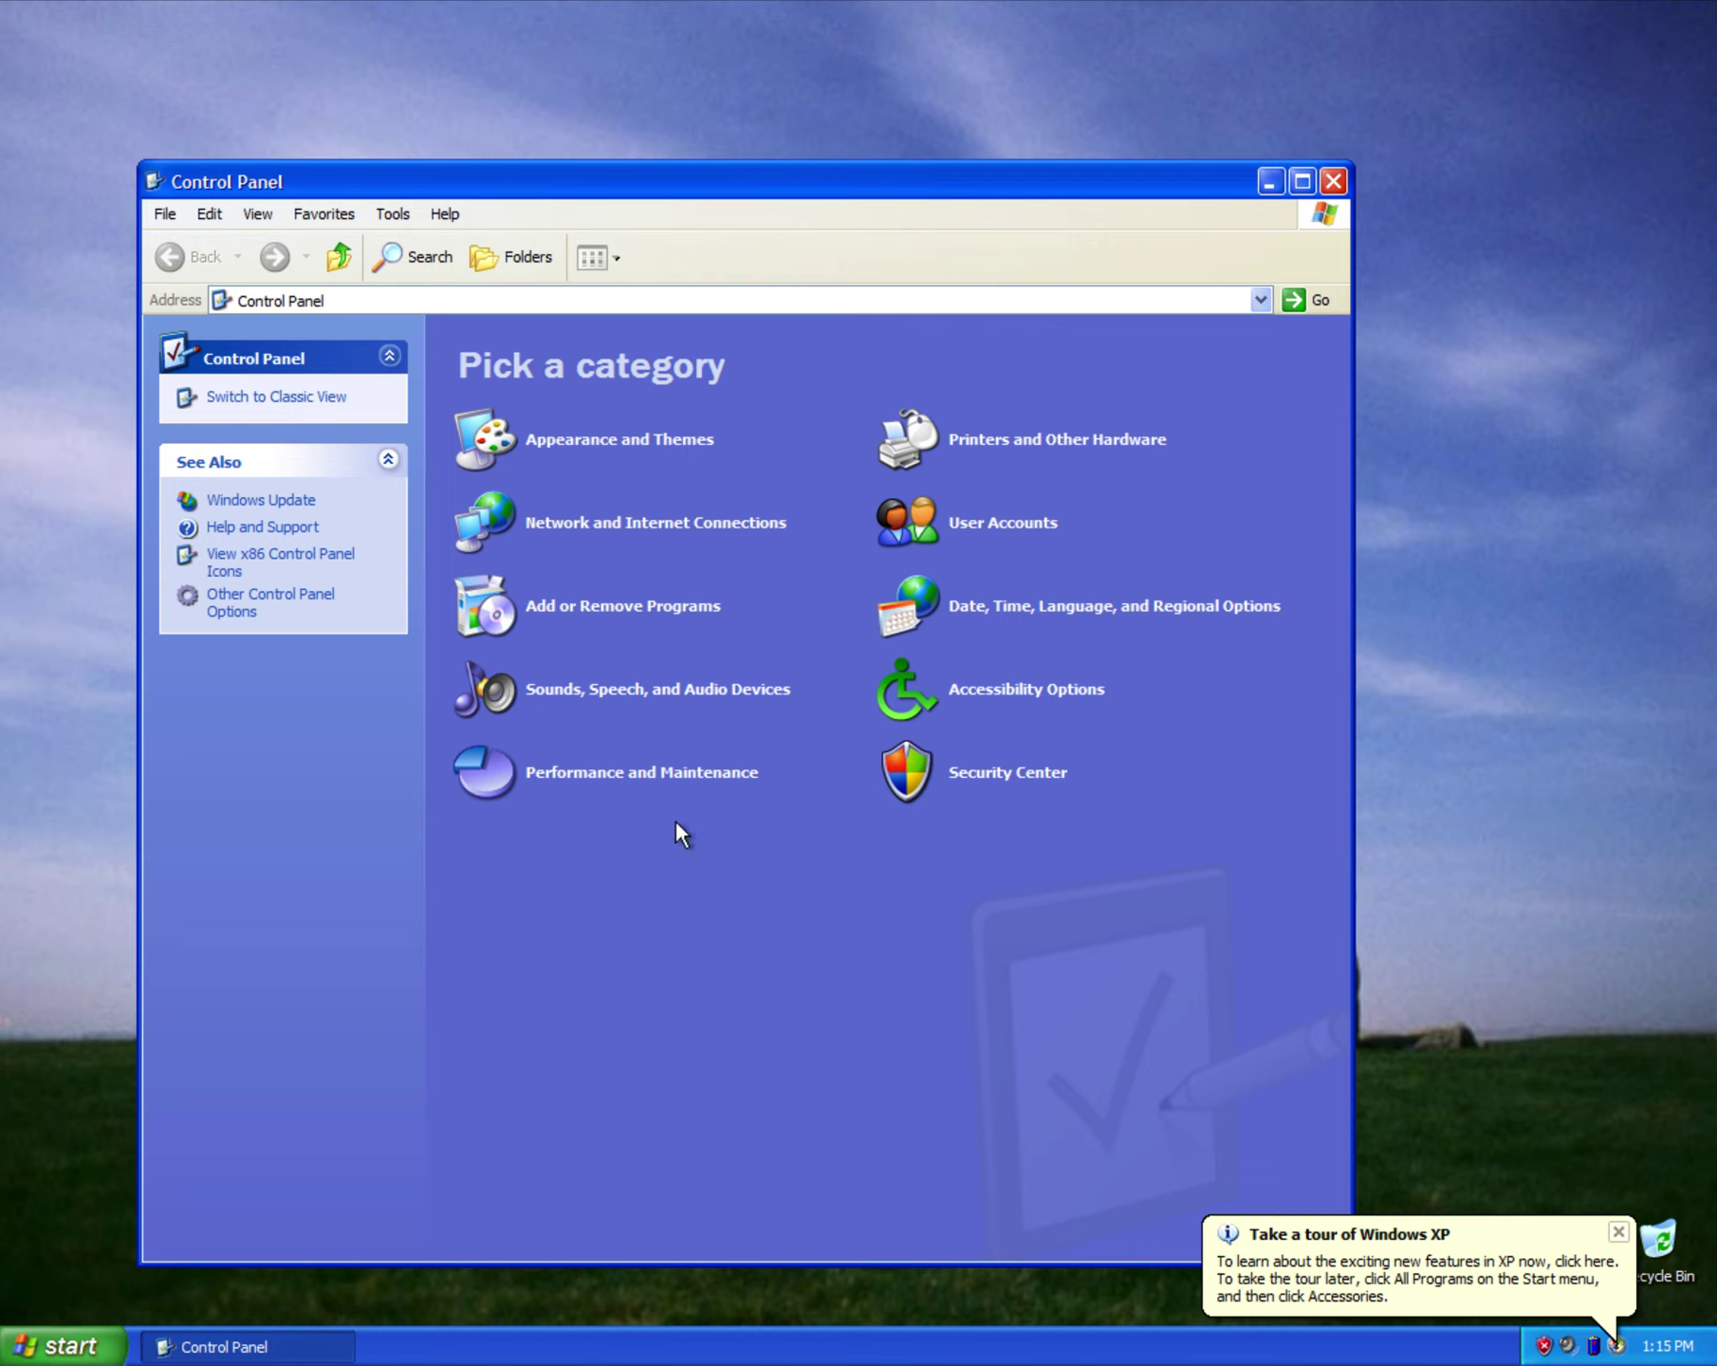
# Open the Appearance and Themes category, view the Taskbar and Start Menu properties, and close them without changes.
pyautogui.click(633, 438)
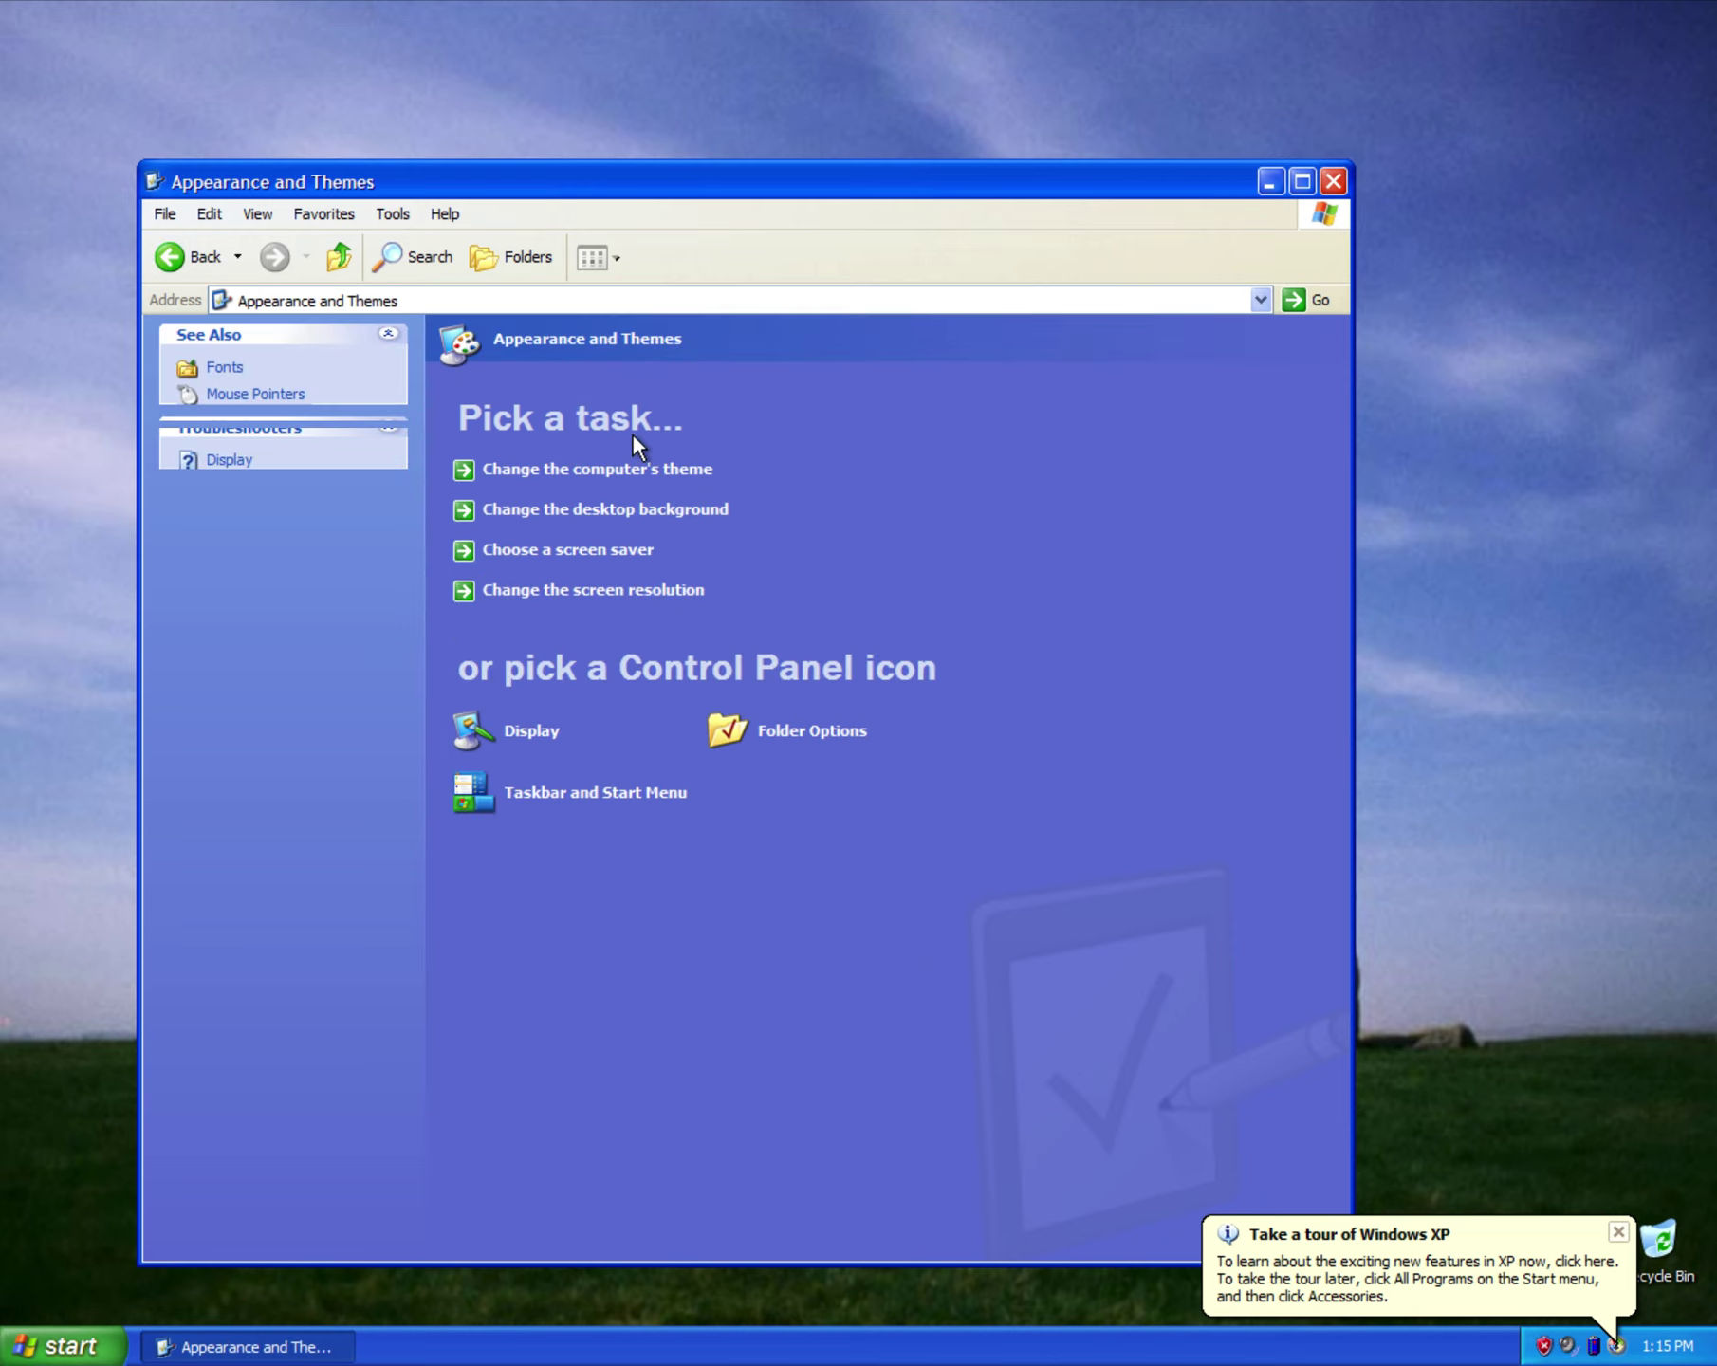
pyautogui.click(575, 802)
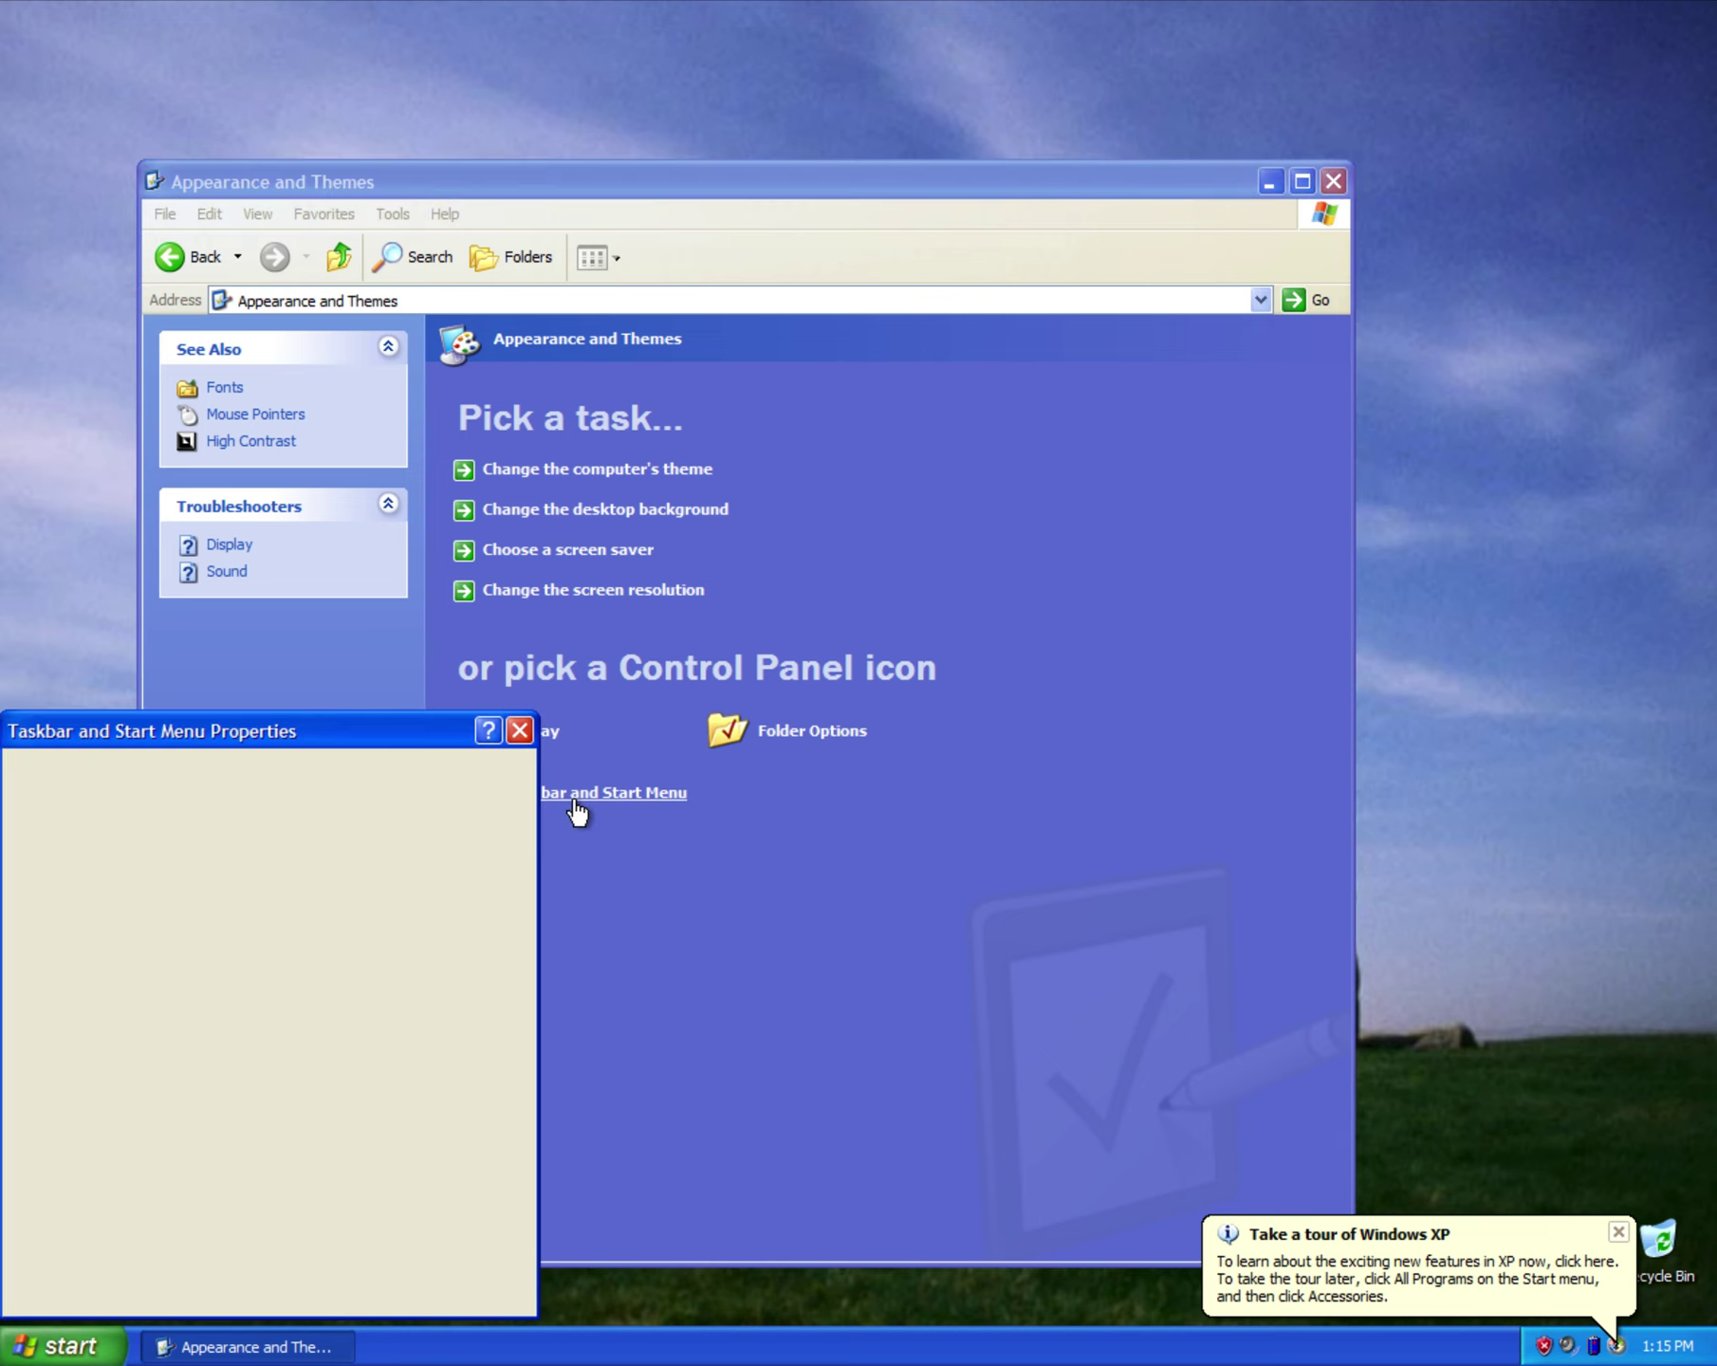
pyautogui.moveTo(417, 741); pyautogui.dragTo(671, 617)
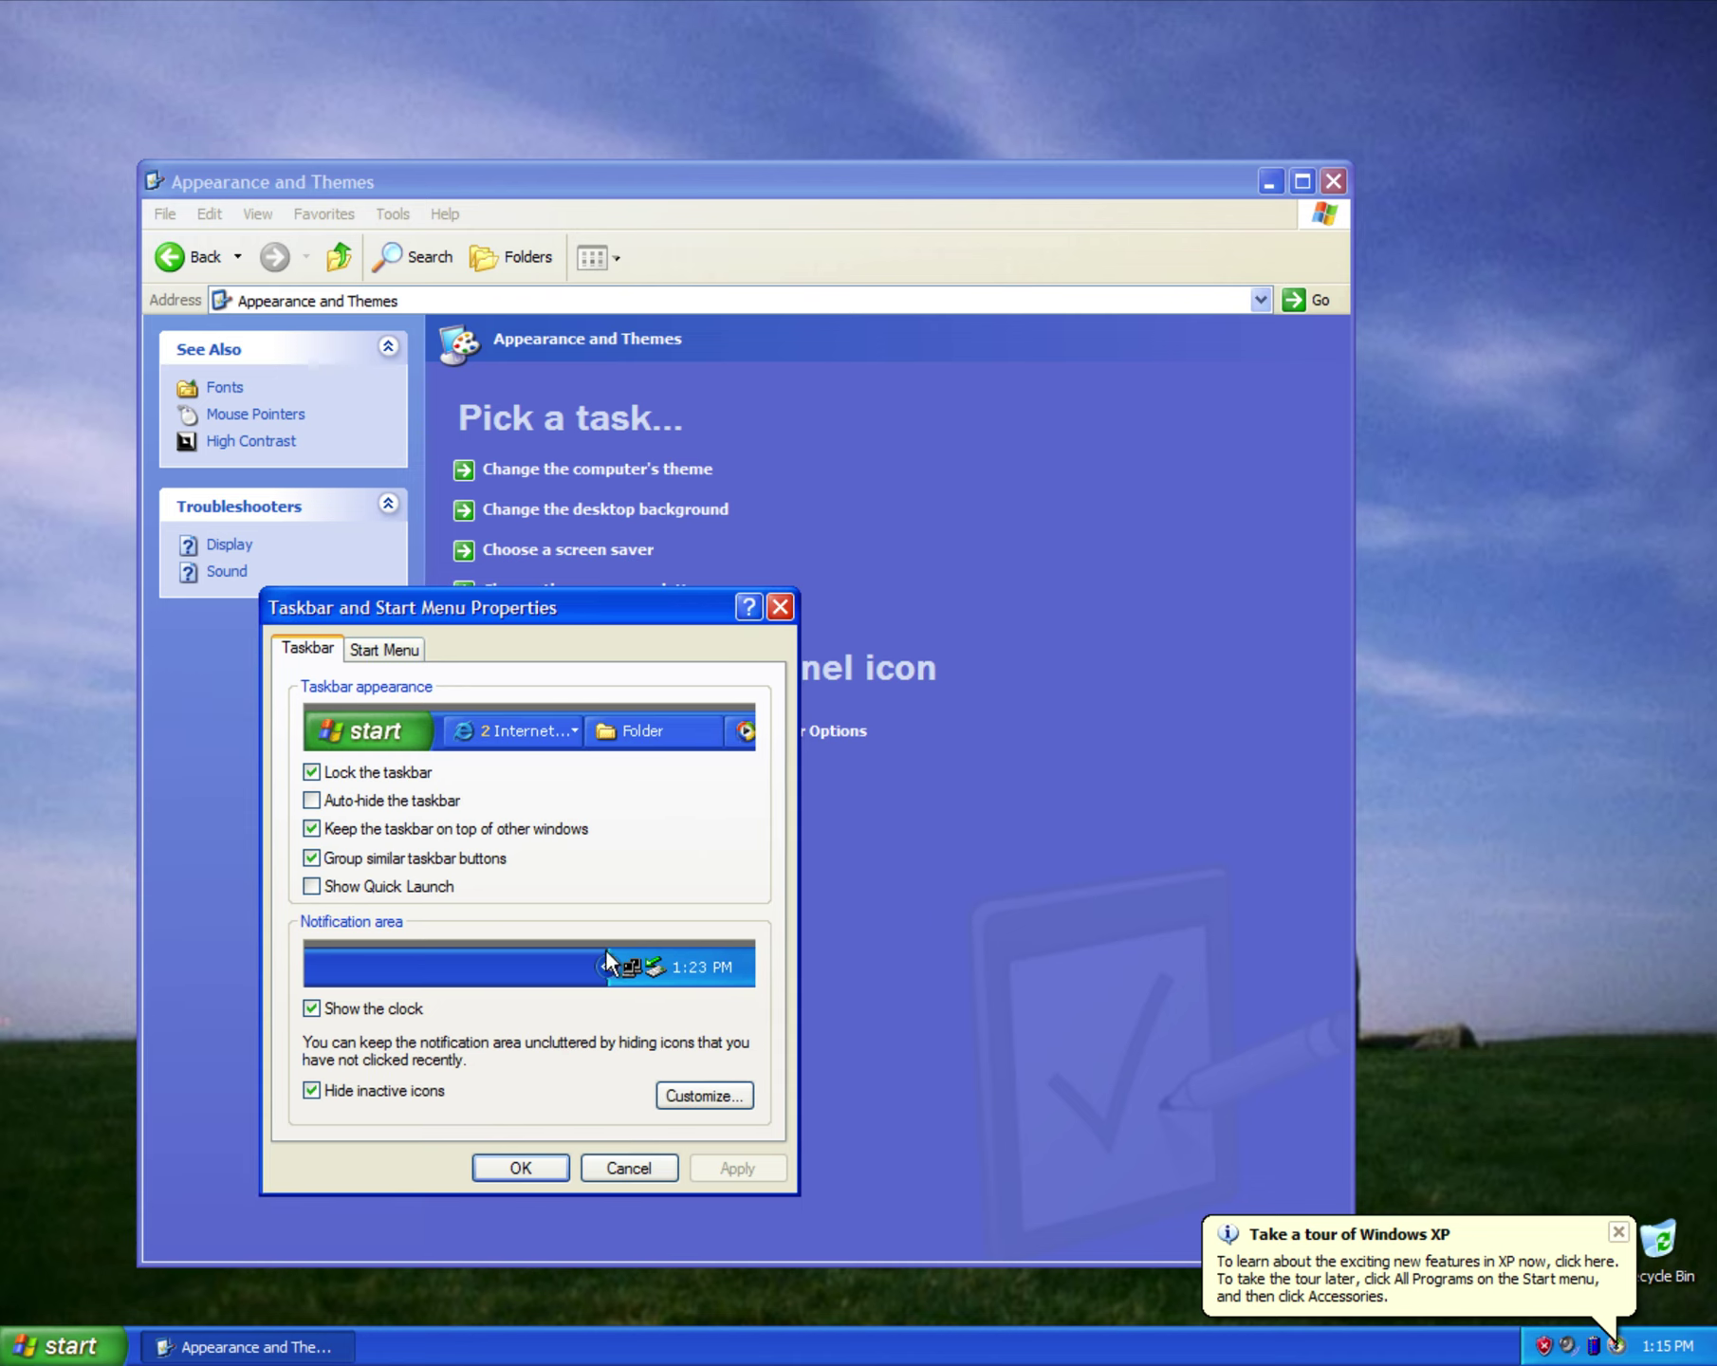
pyautogui.click(520, 1167)
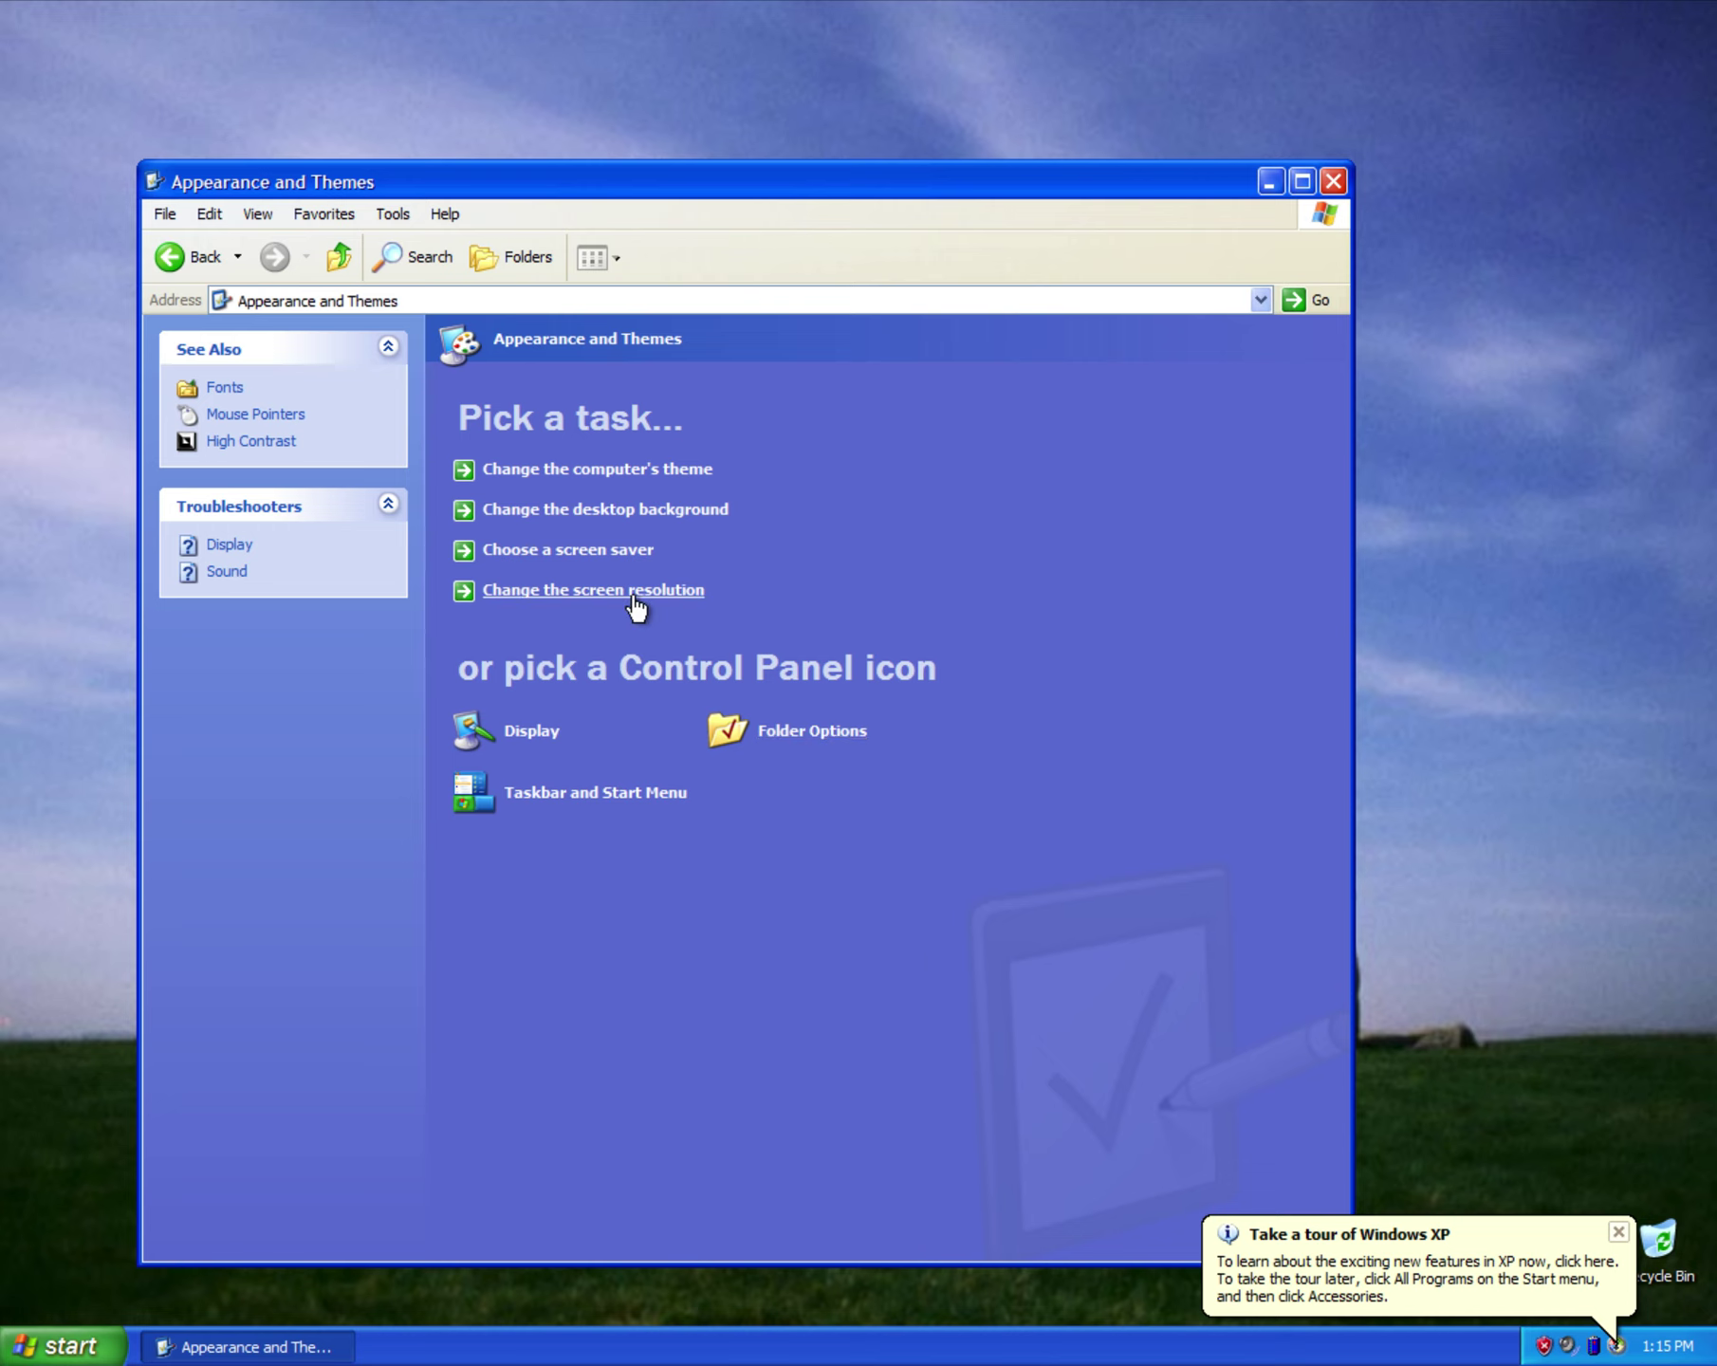
# Open the computer's theme settings, preview the Windows XP theme, and switch the selection back to My Current Theme.
pyautogui.click(675, 470)
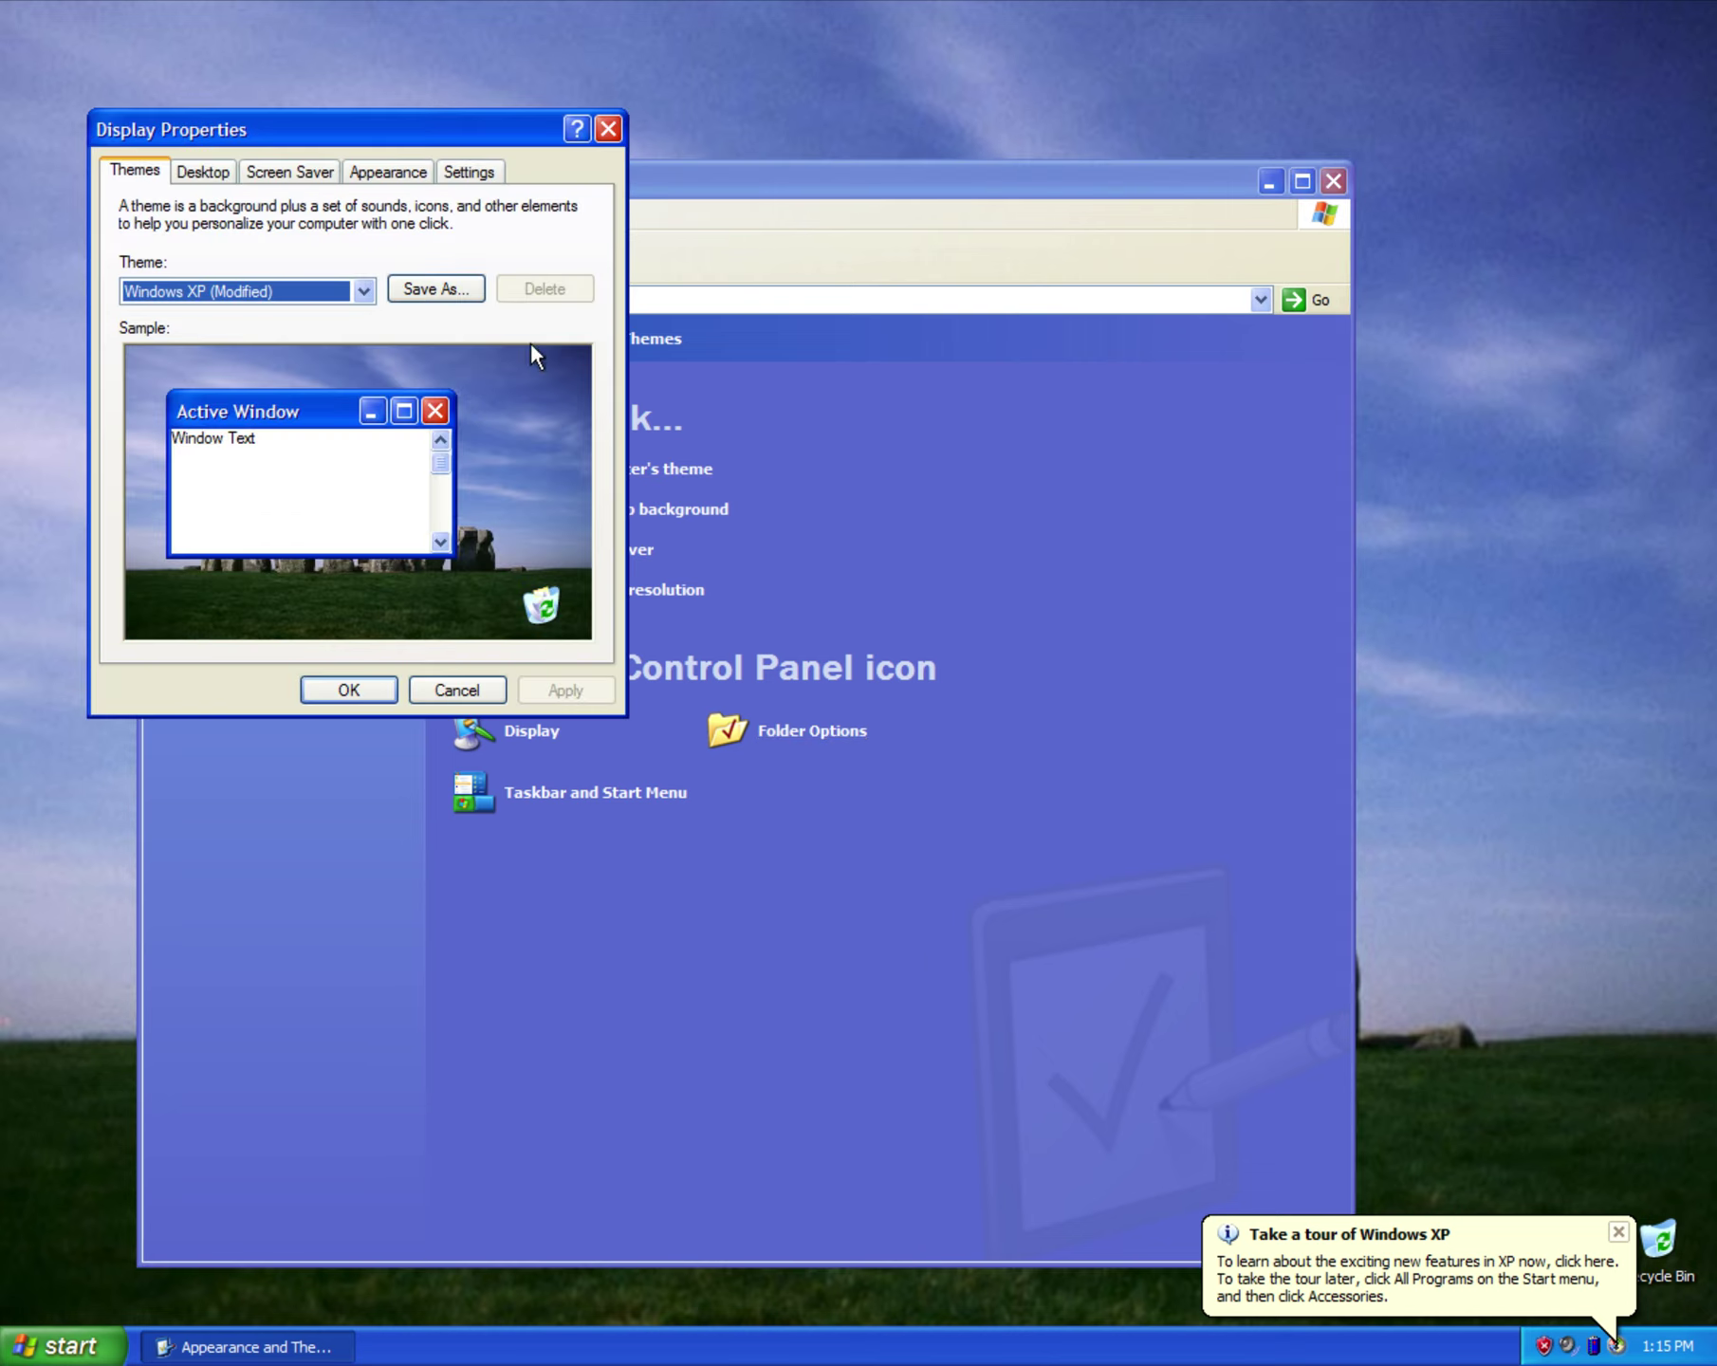
pyautogui.click(363, 293)
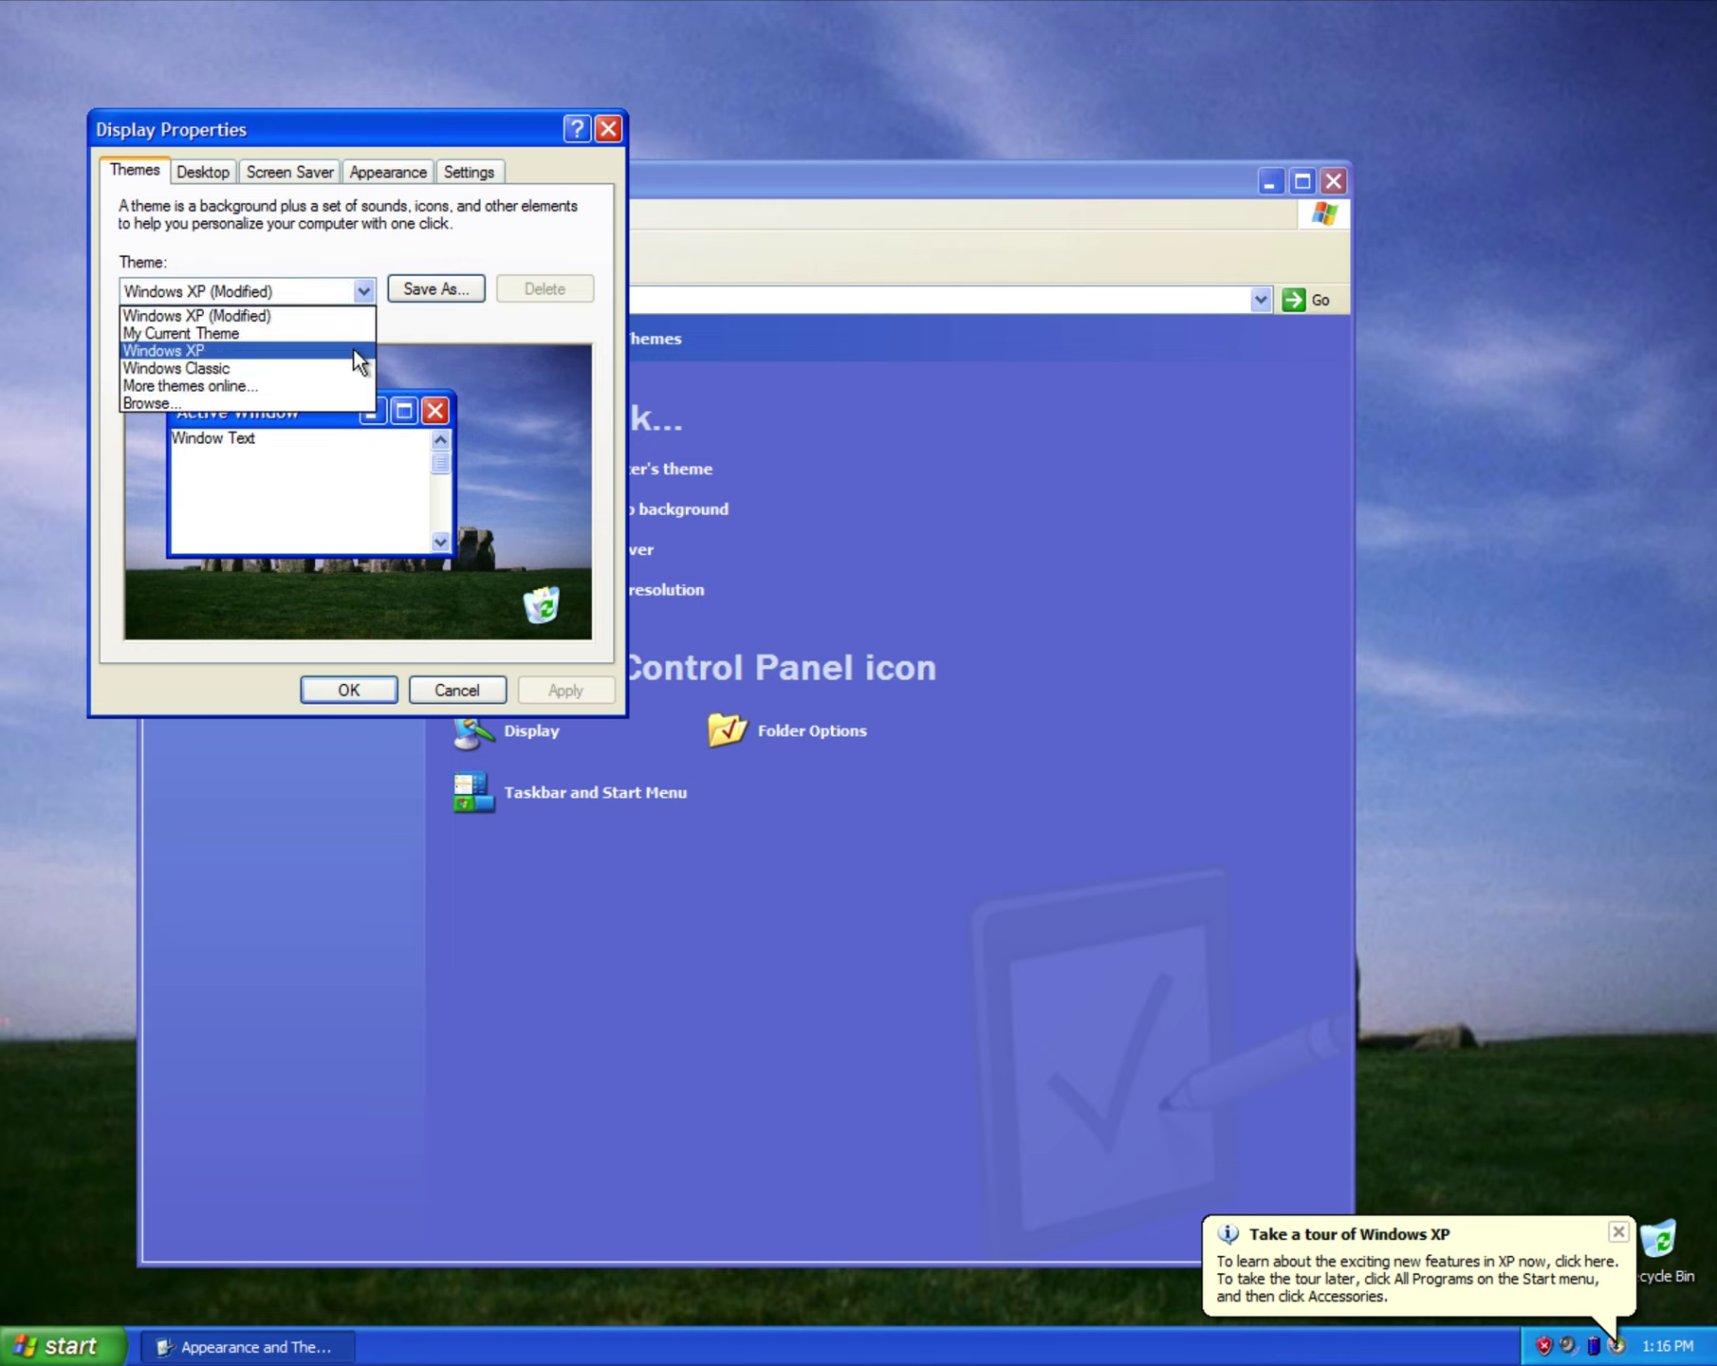
pyautogui.click(351, 351)
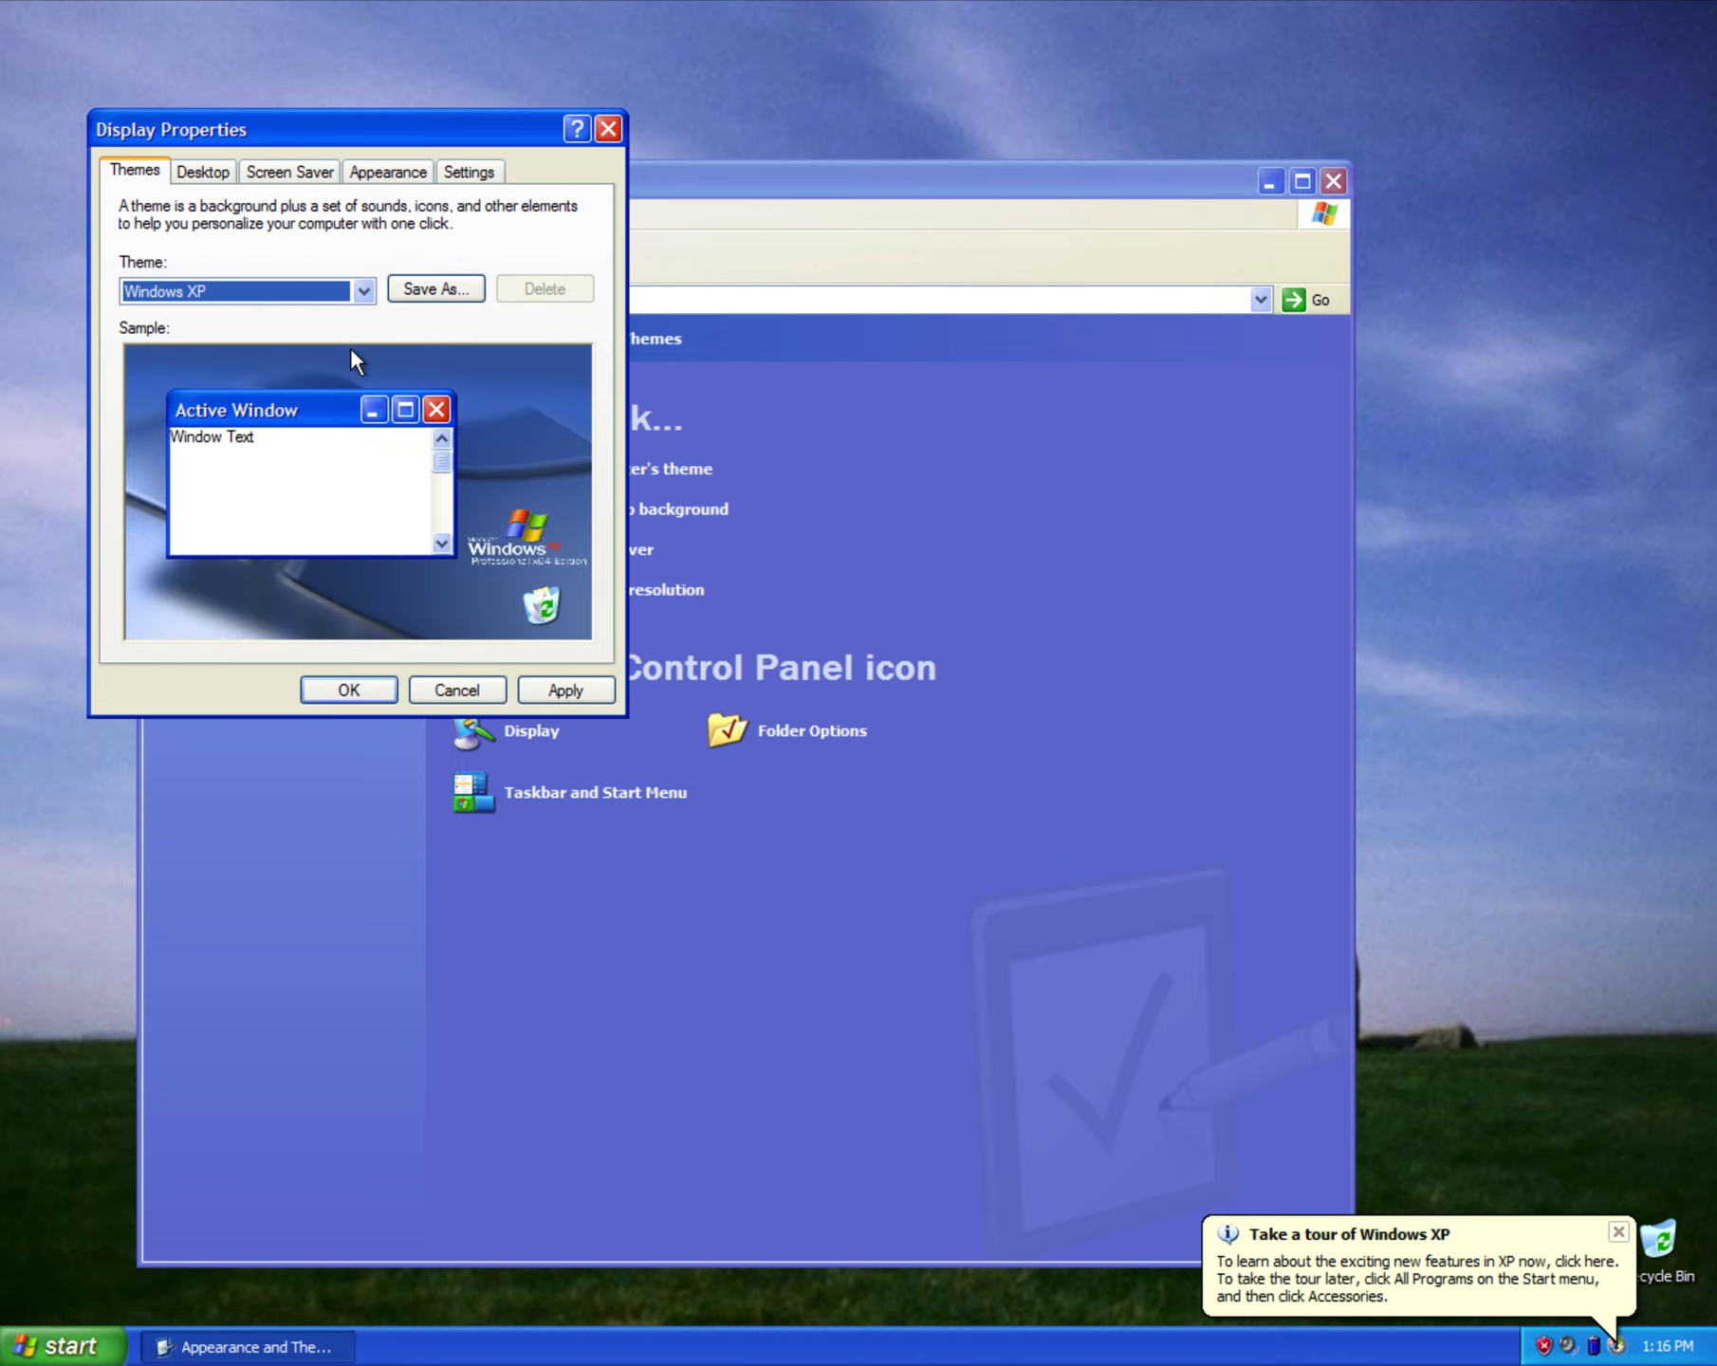
pyautogui.click(366, 292)
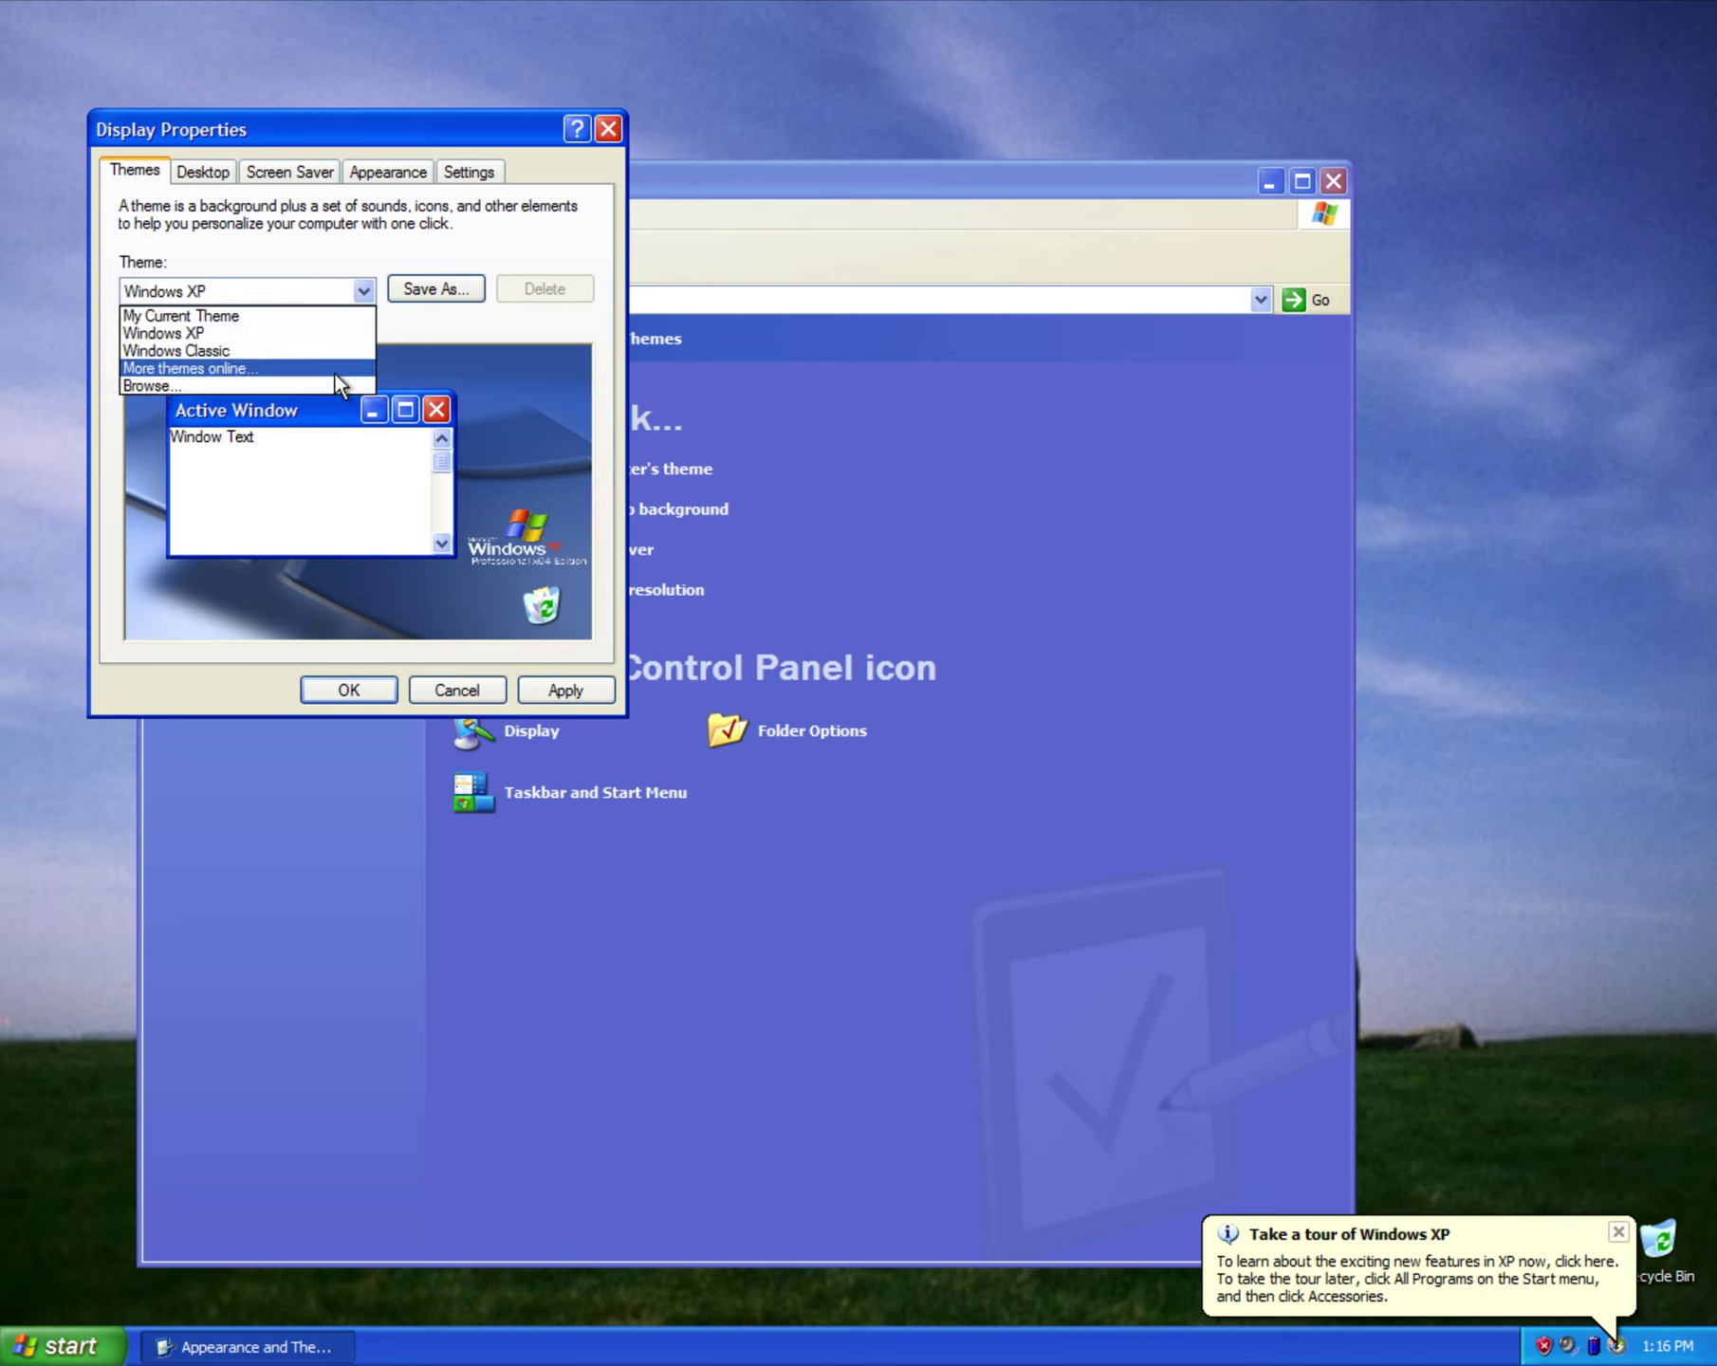
pyautogui.click(366, 316)
pyautogui.click(366, 304)
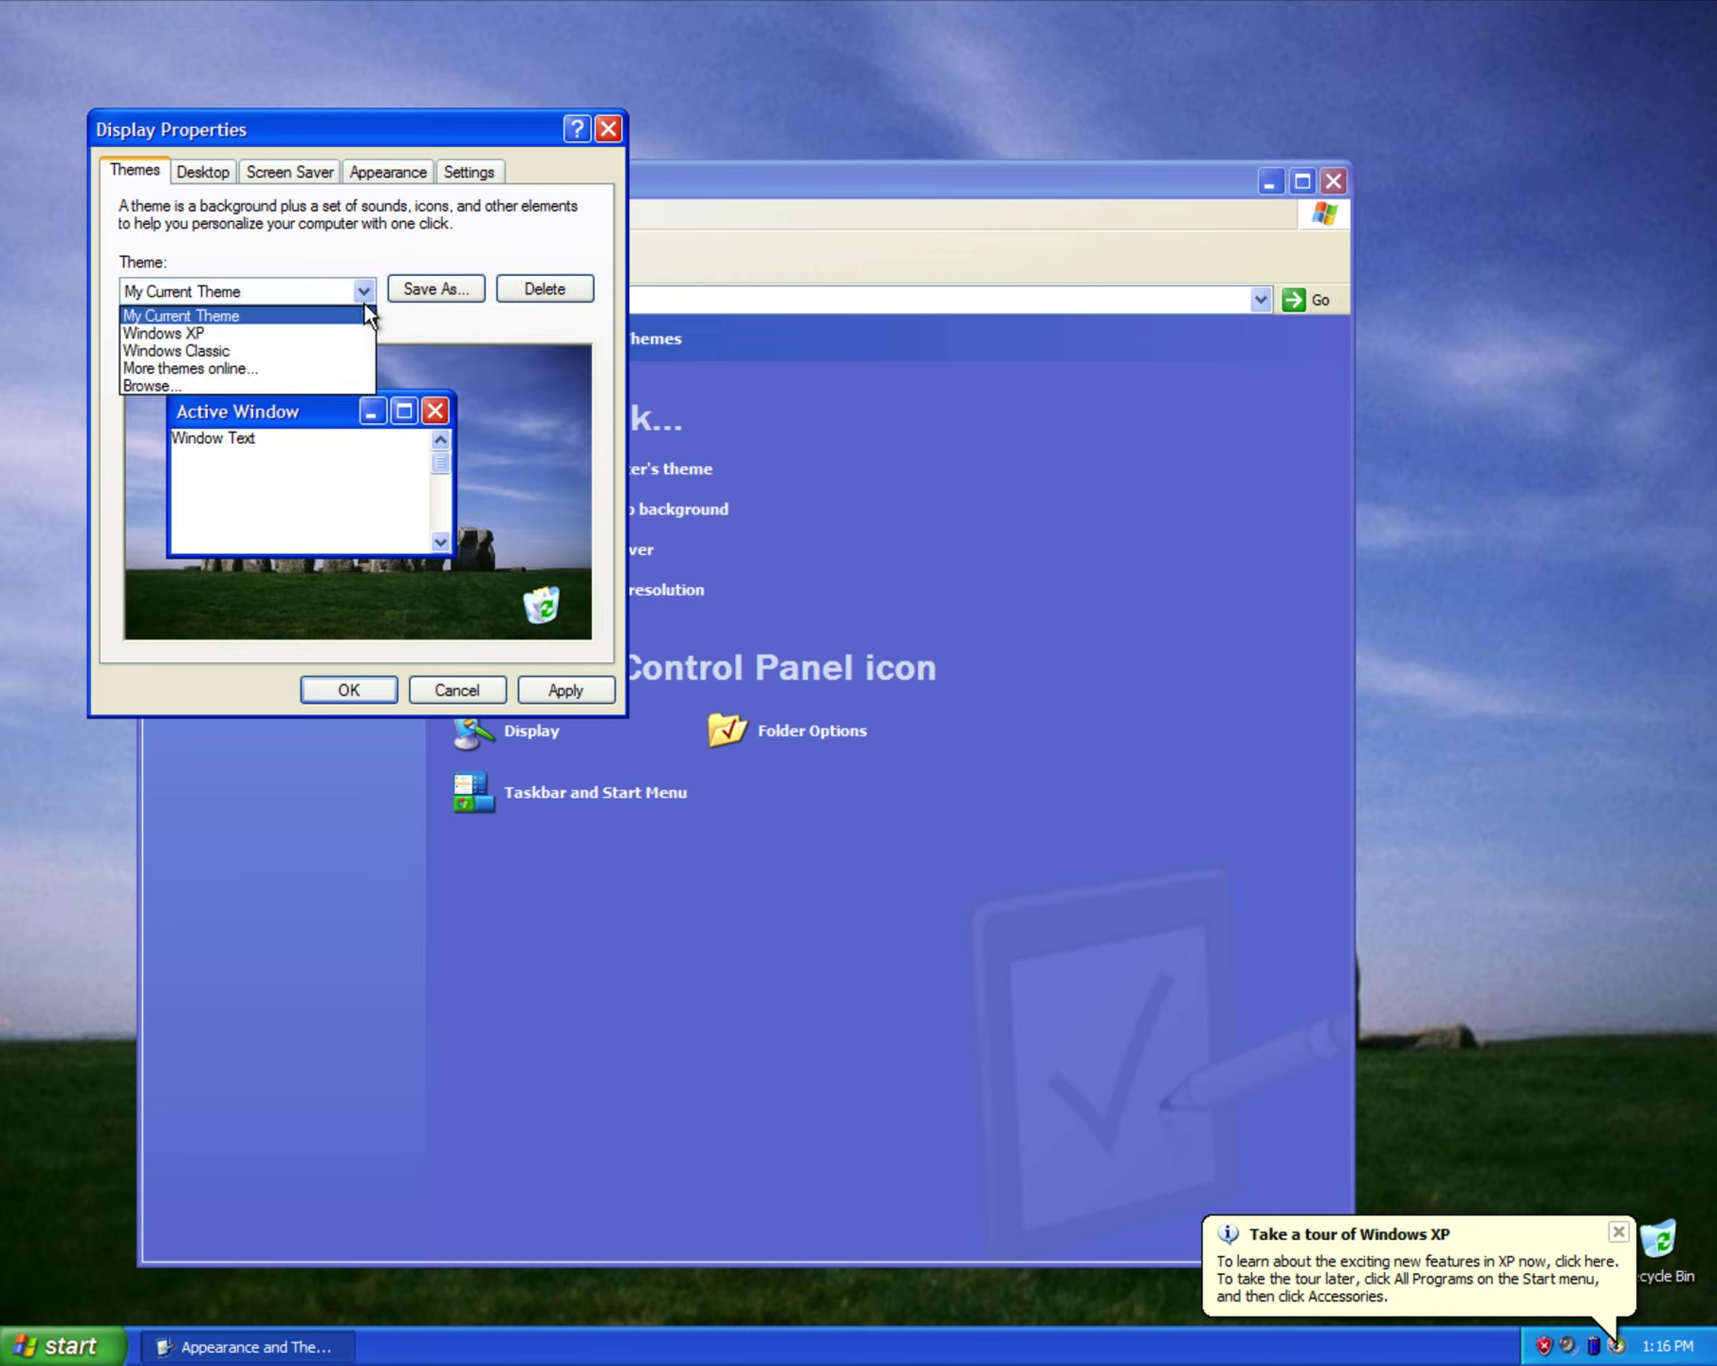
pyautogui.click(383, 179)
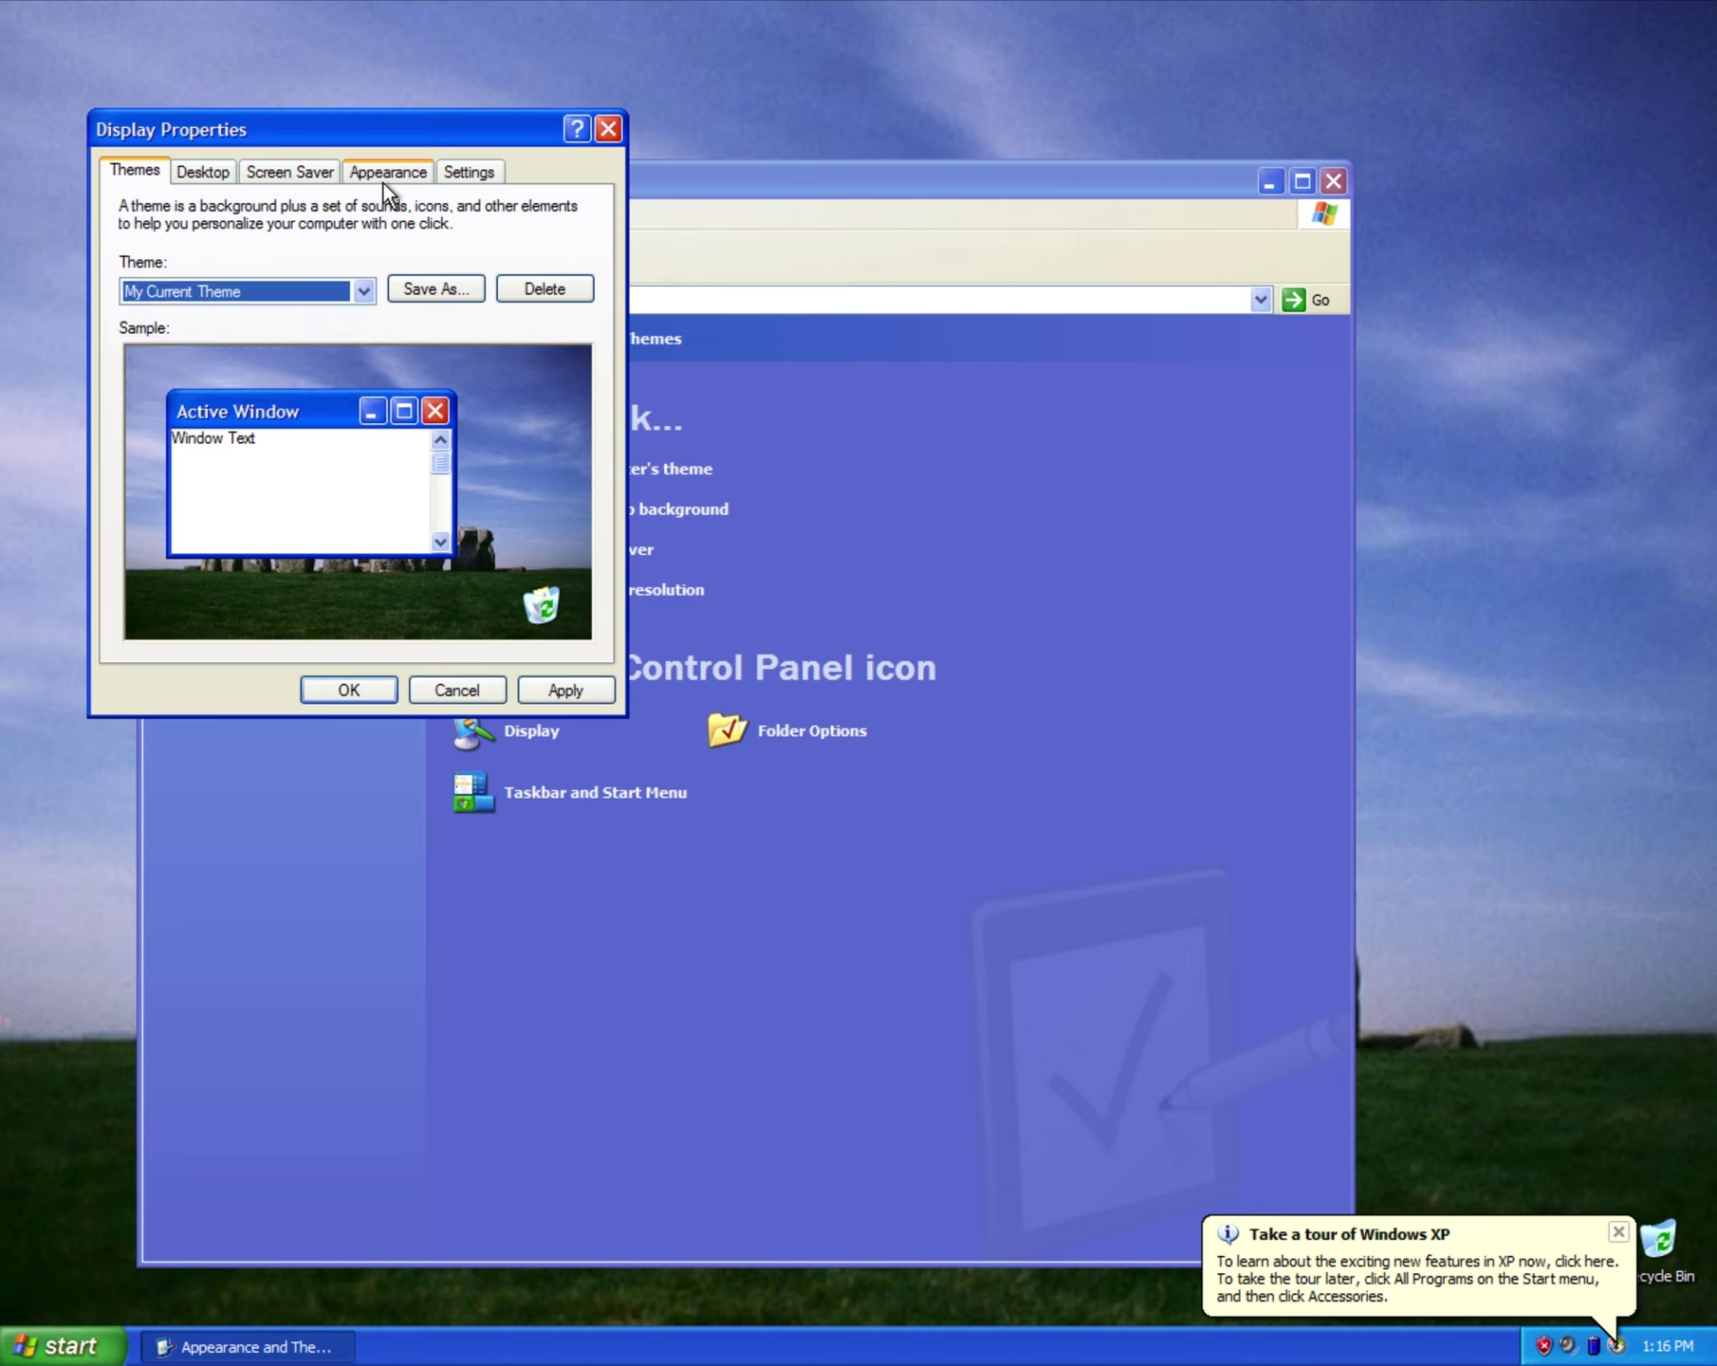
# Apply the Silver color scheme to windows and buttons in the display appearance settings.
pyautogui.click(367, 168)
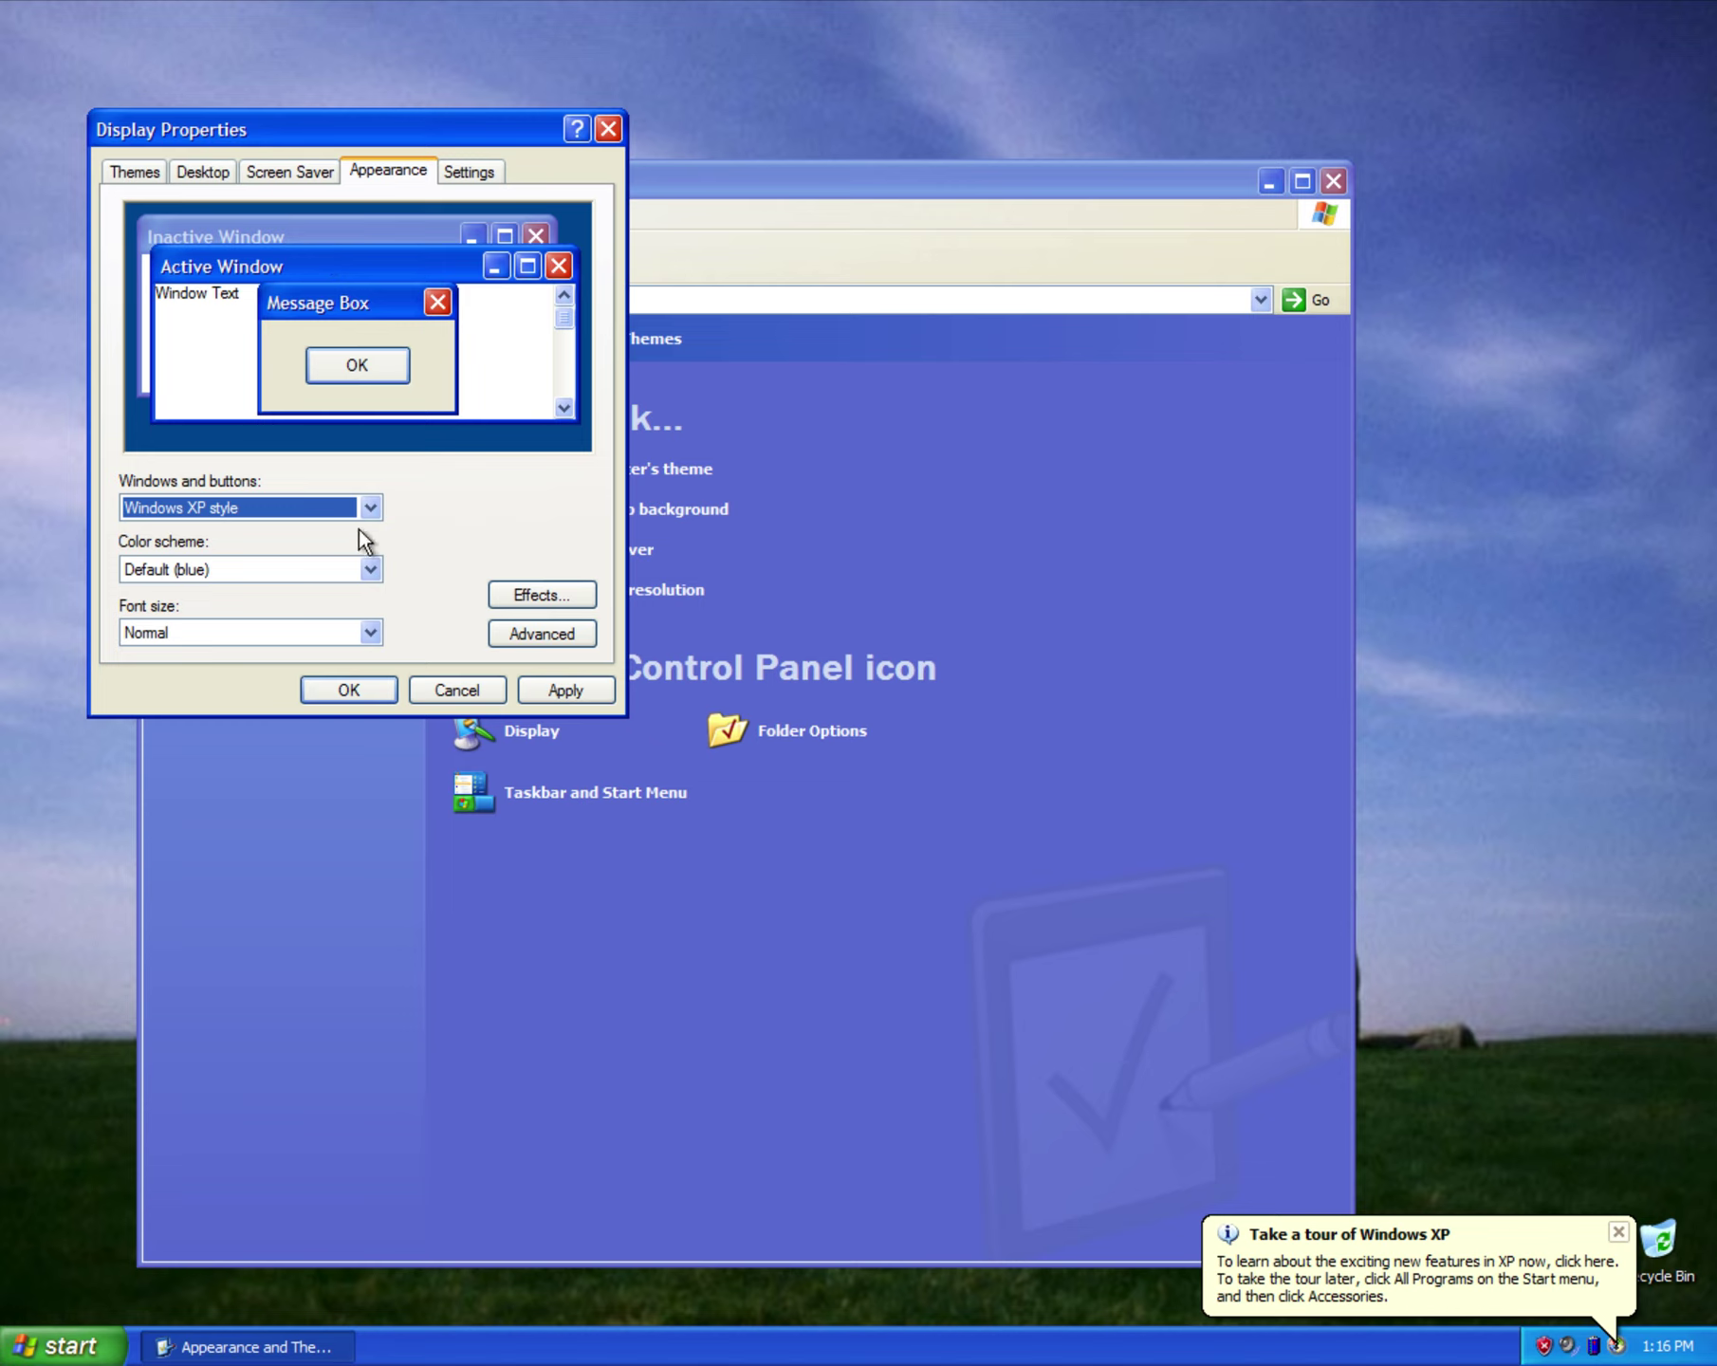
pyautogui.click(368, 569)
pyautogui.click(353, 626)
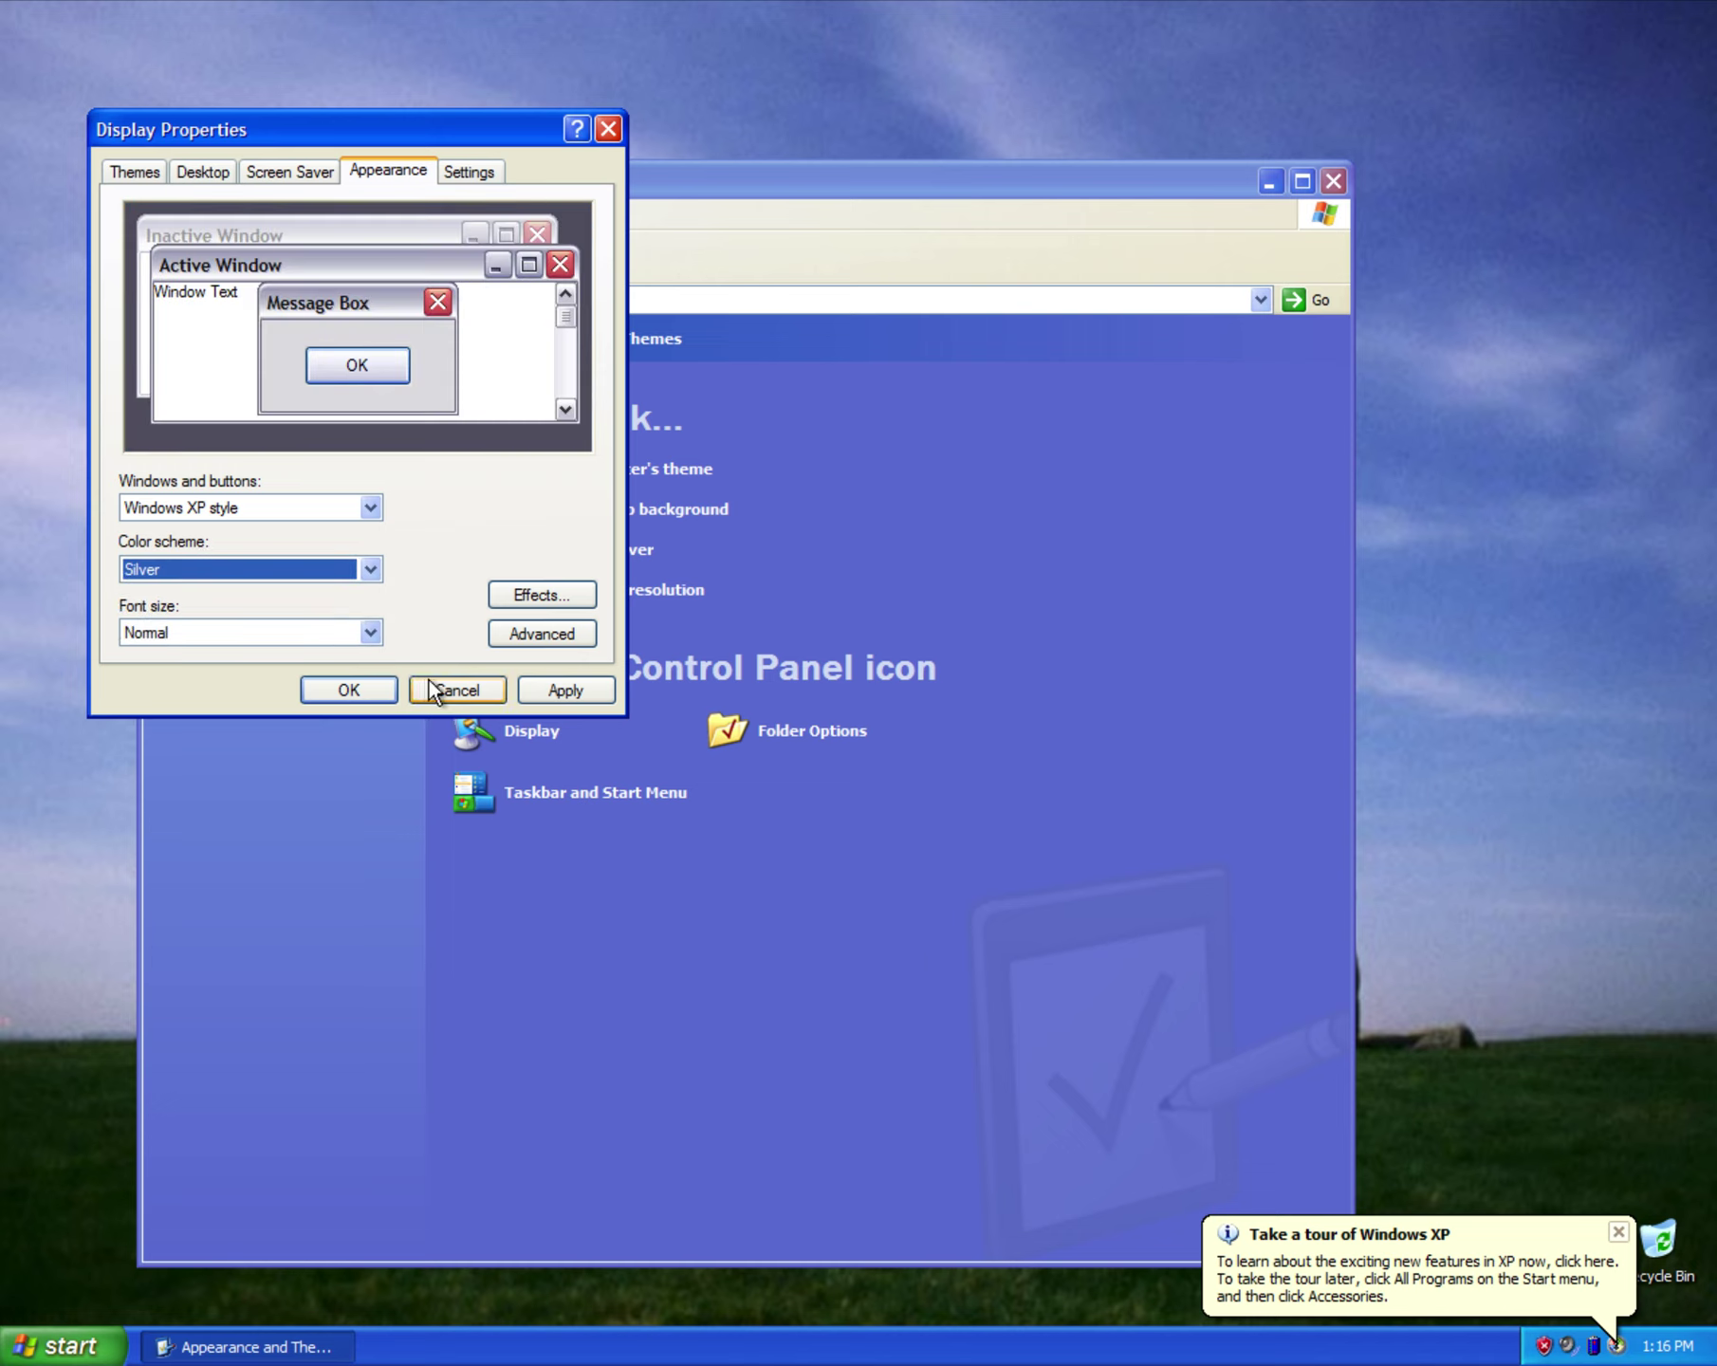
pyautogui.click(526, 697)
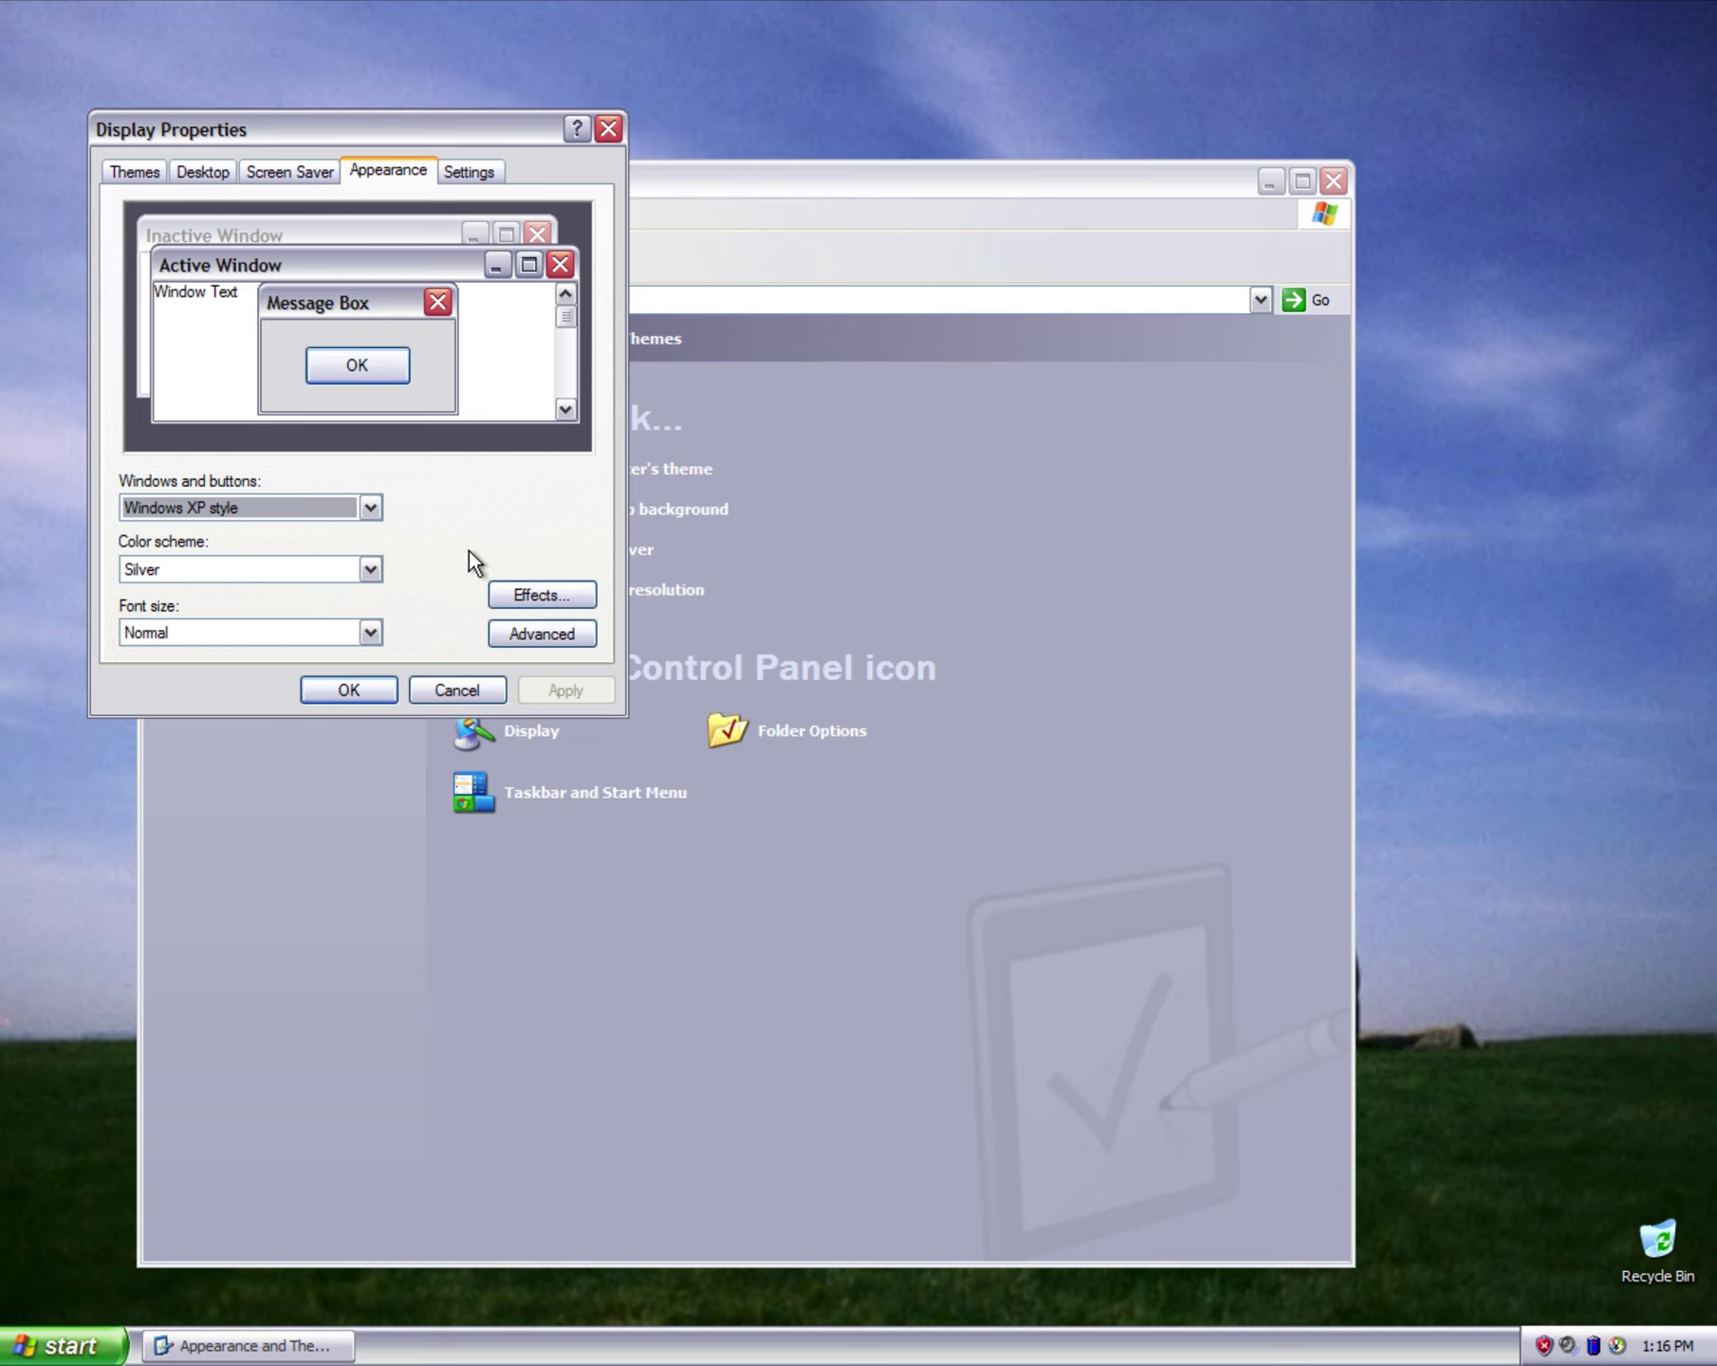
# Change the appearance color scheme to Olive Green and apply it.
pyautogui.click(226, 574)
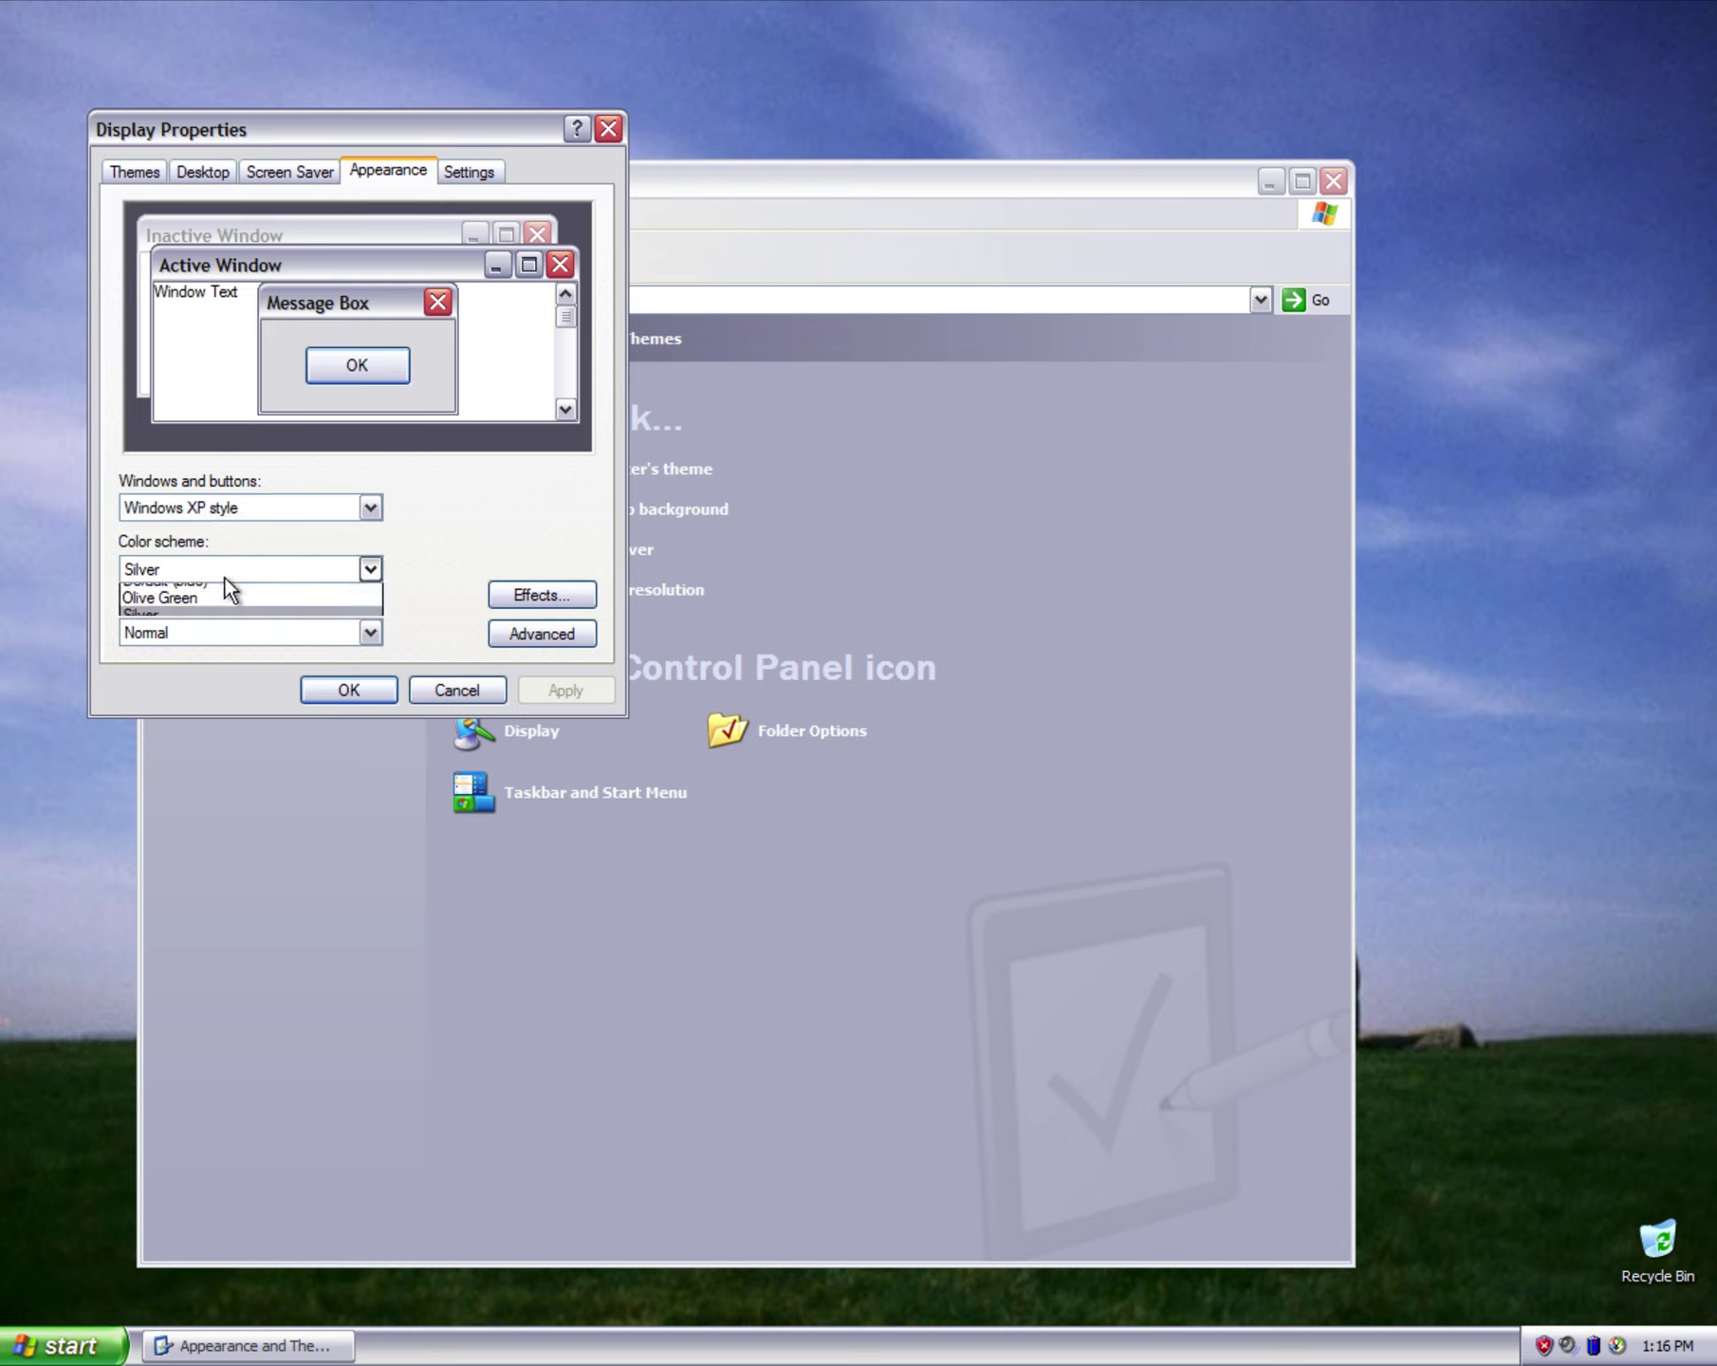
pyautogui.click(226, 615)
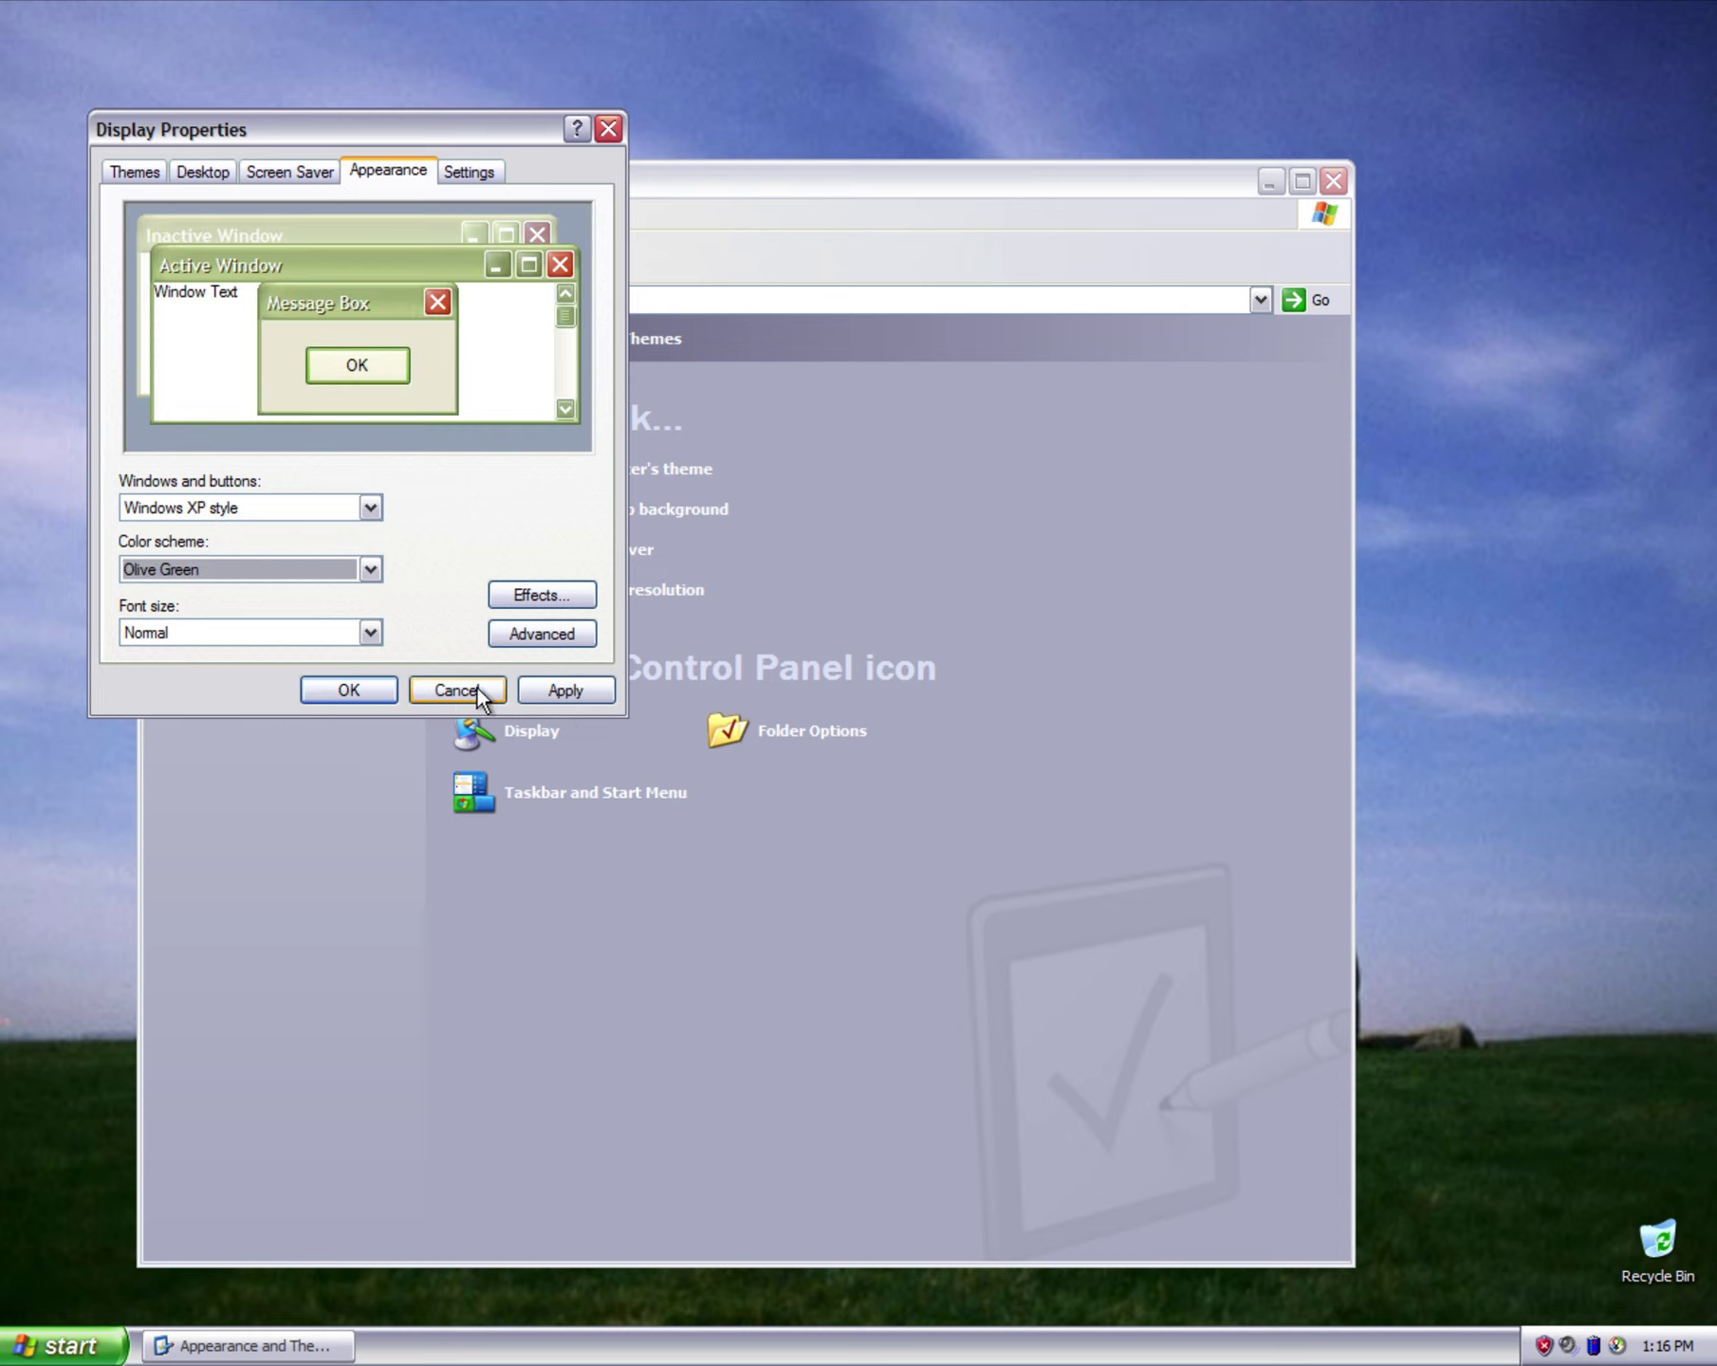
pyautogui.click(536, 689)
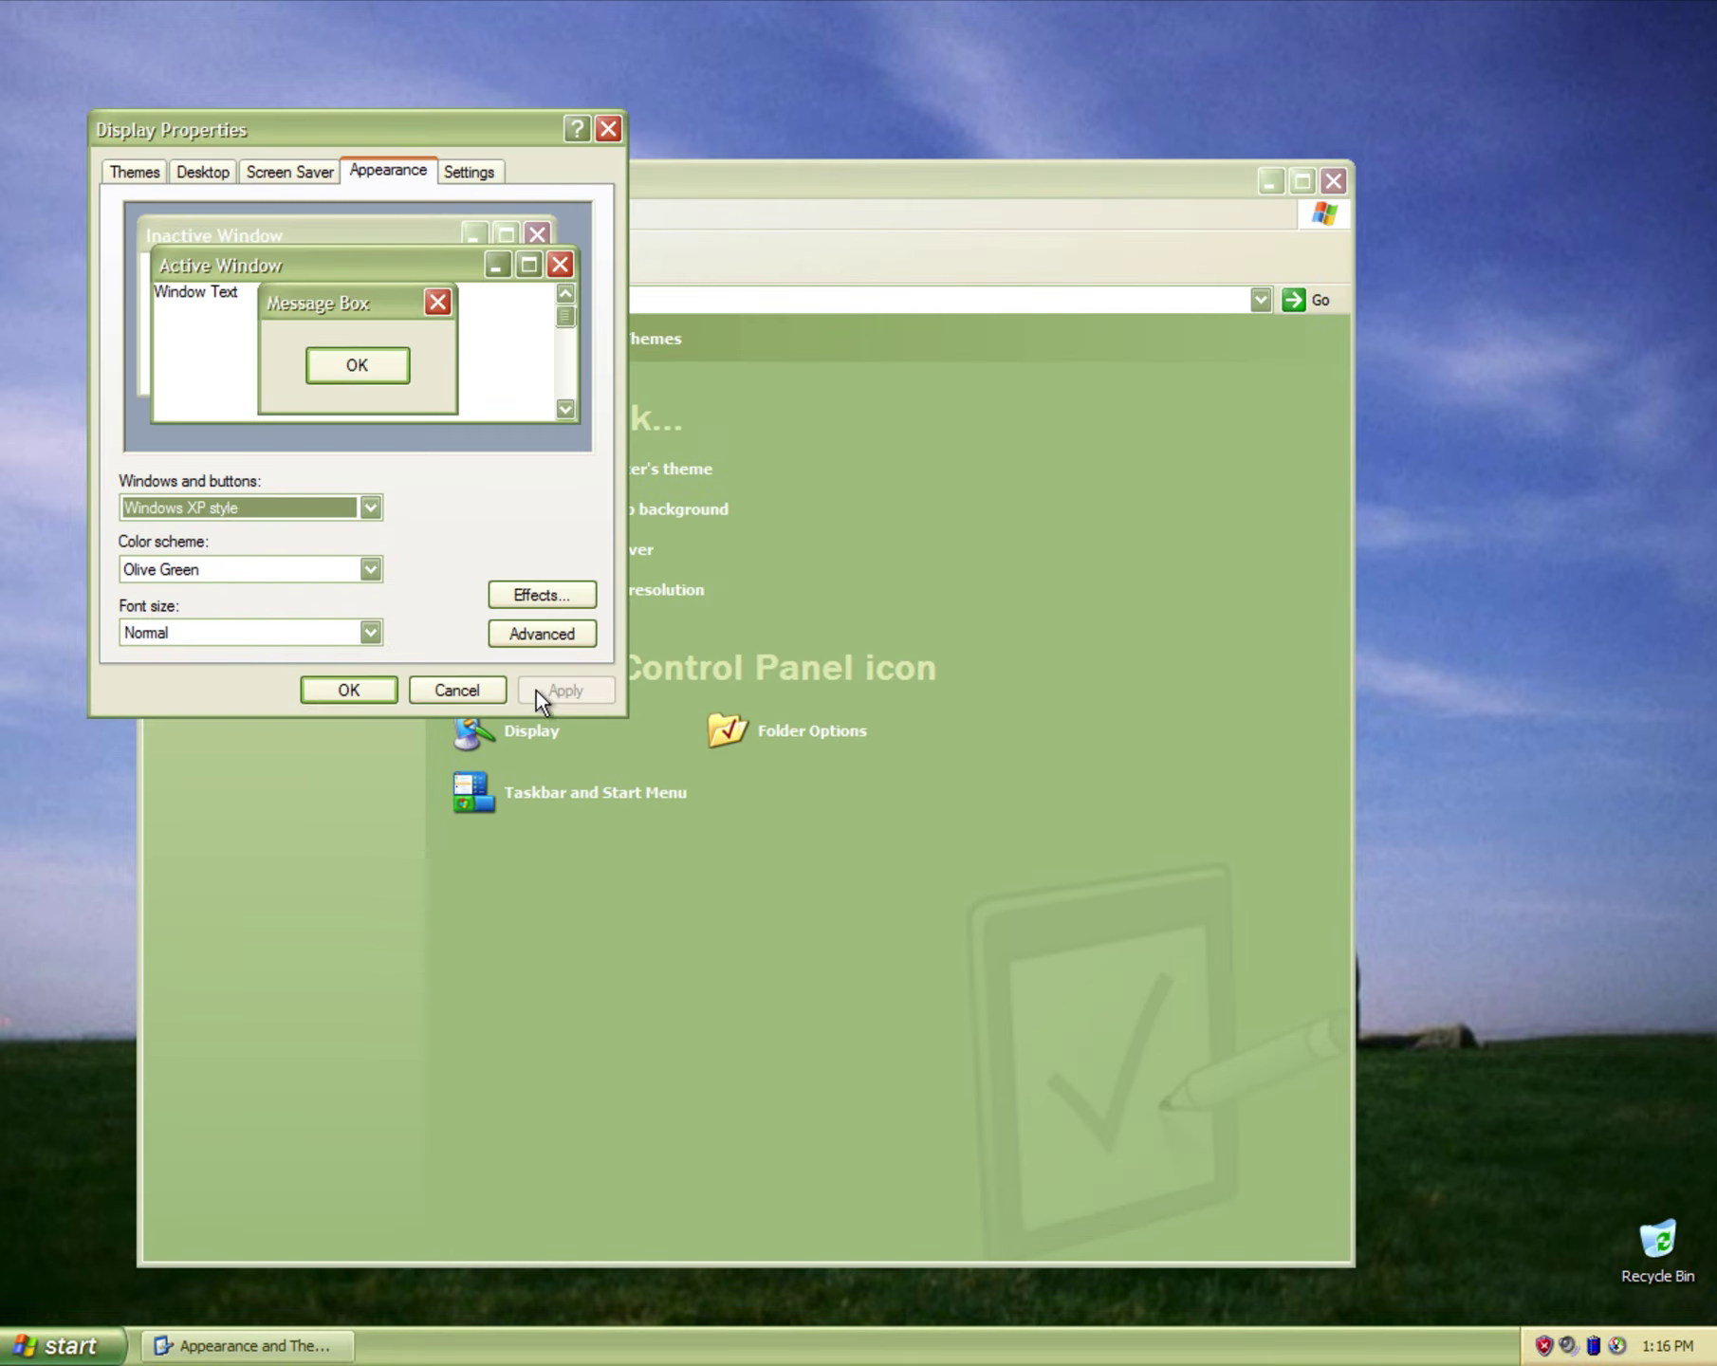
# Set the appearance color scheme to Default (blue) and accept the display properties.
pyautogui.click(353, 577)
pyautogui.click(352, 595)
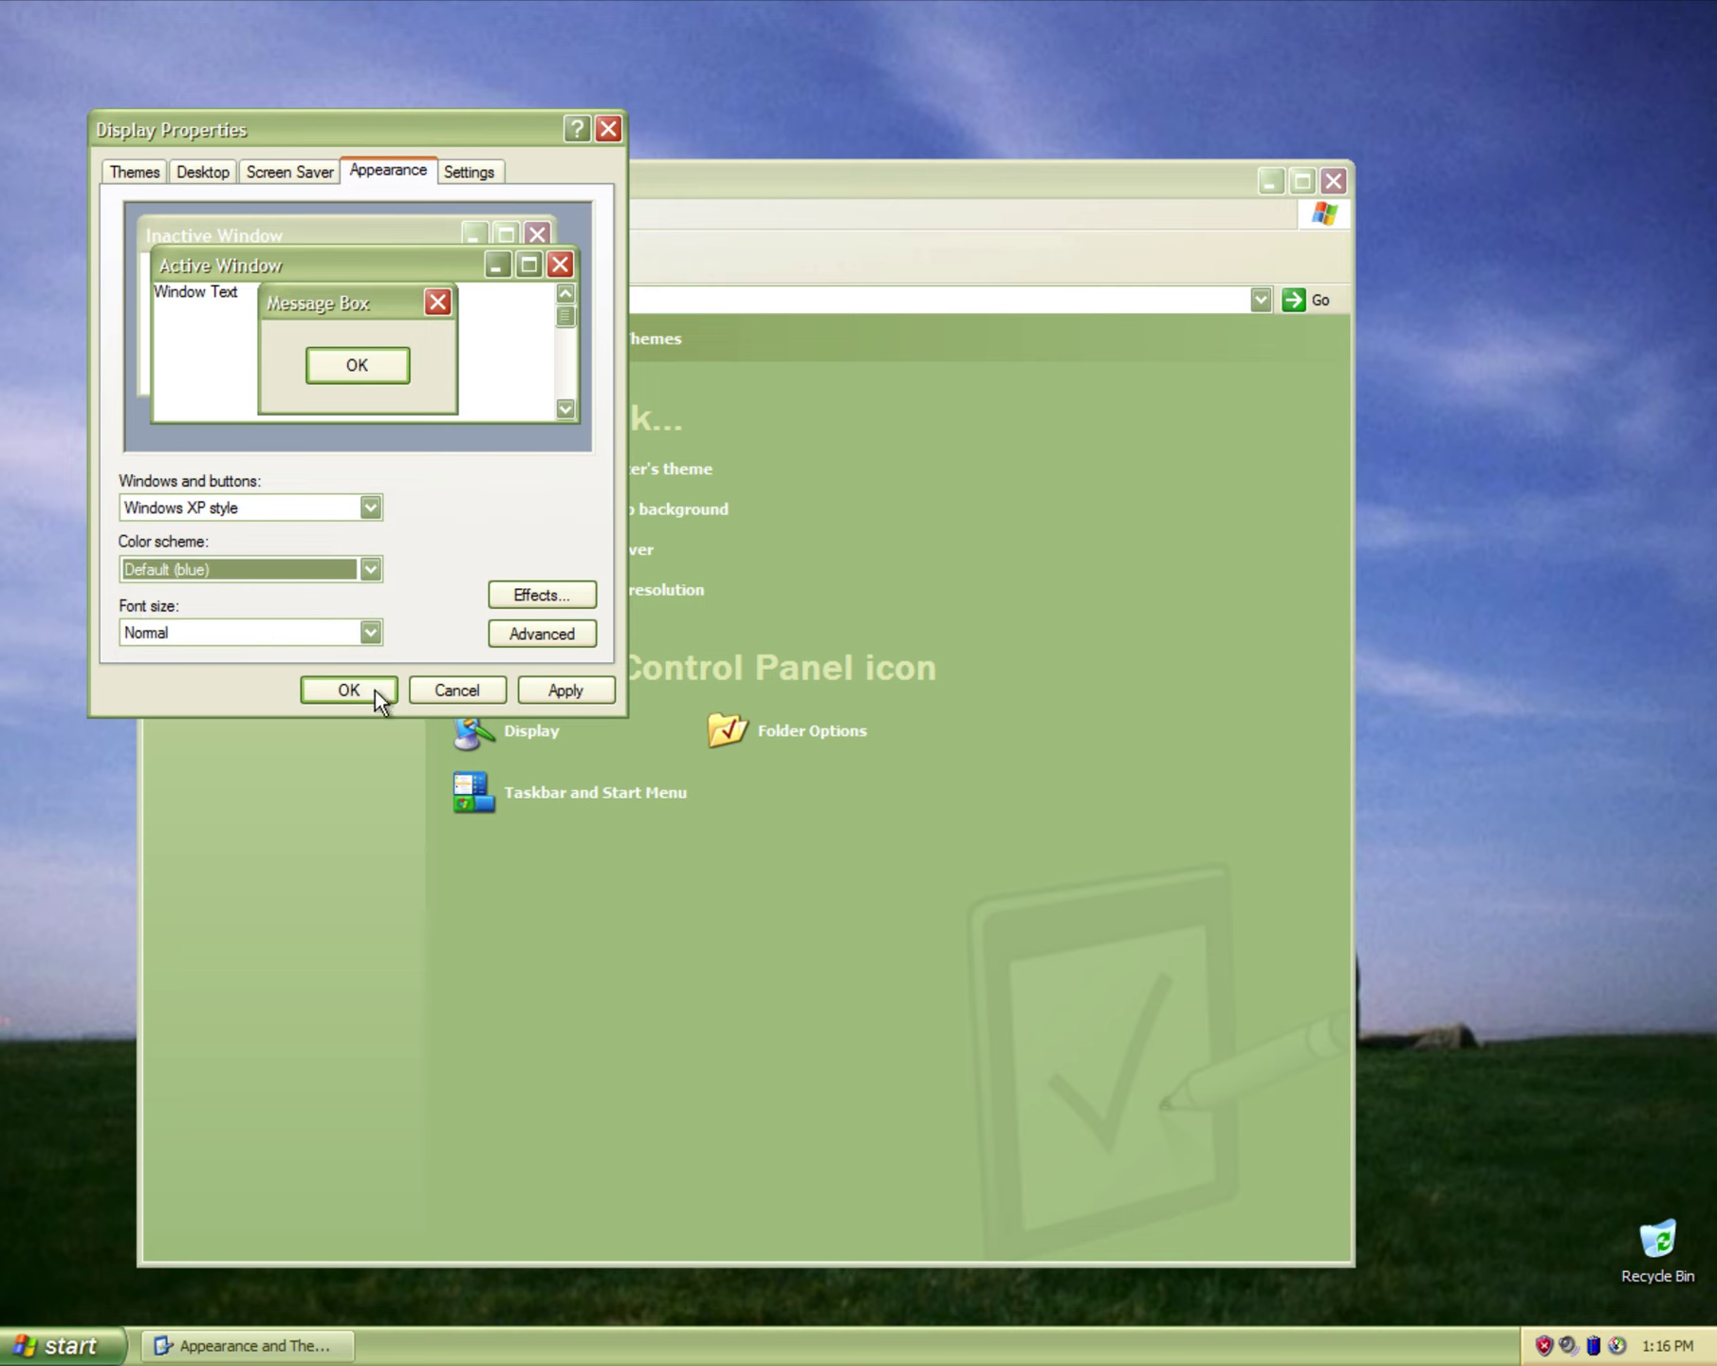
pyautogui.click(349, 690)
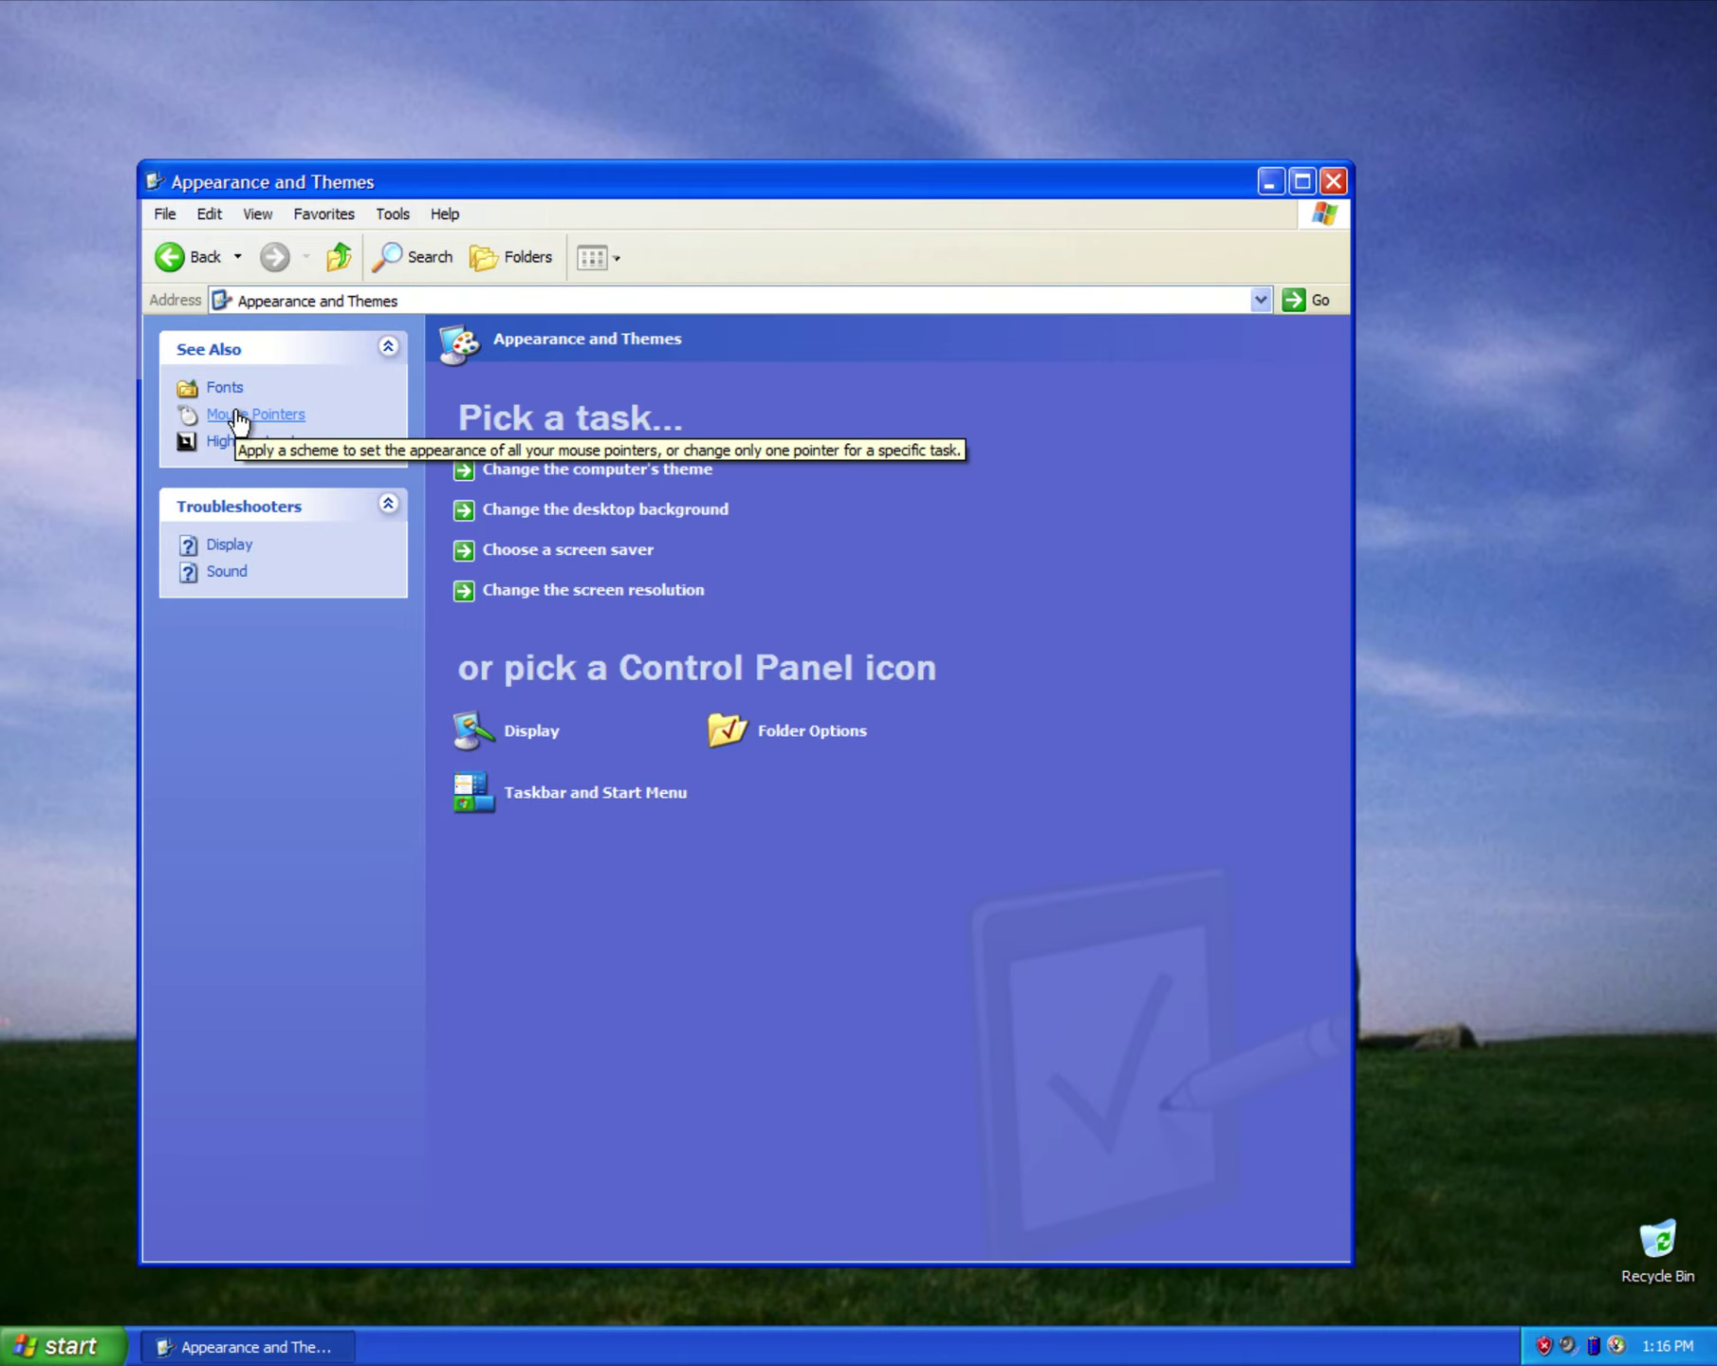
# Open the mouse pointer settings and apply the 3D-Bronze (system scheme) pointer scheme.
pyautogui.click(239, 416)
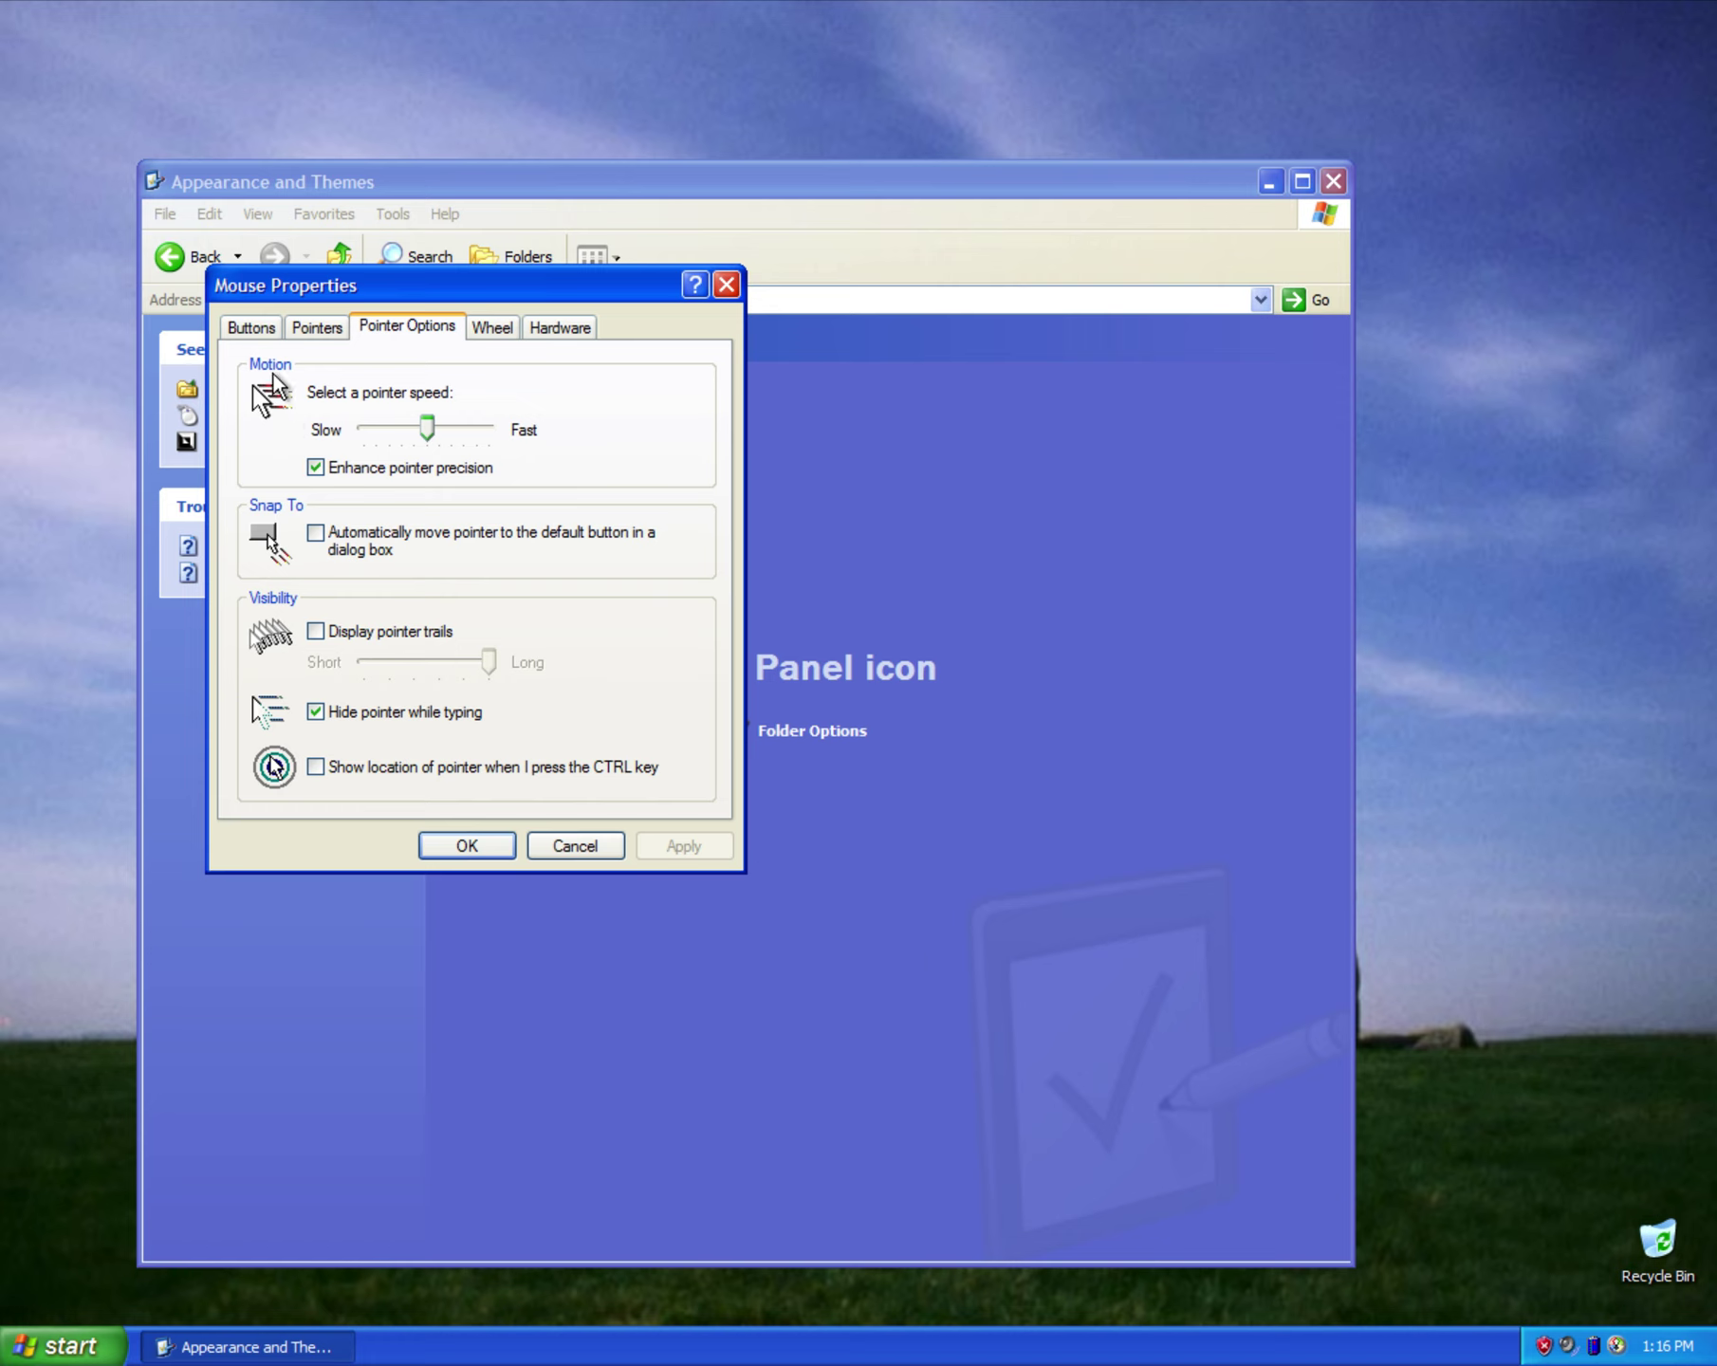
pyautogui.click(268, 325)
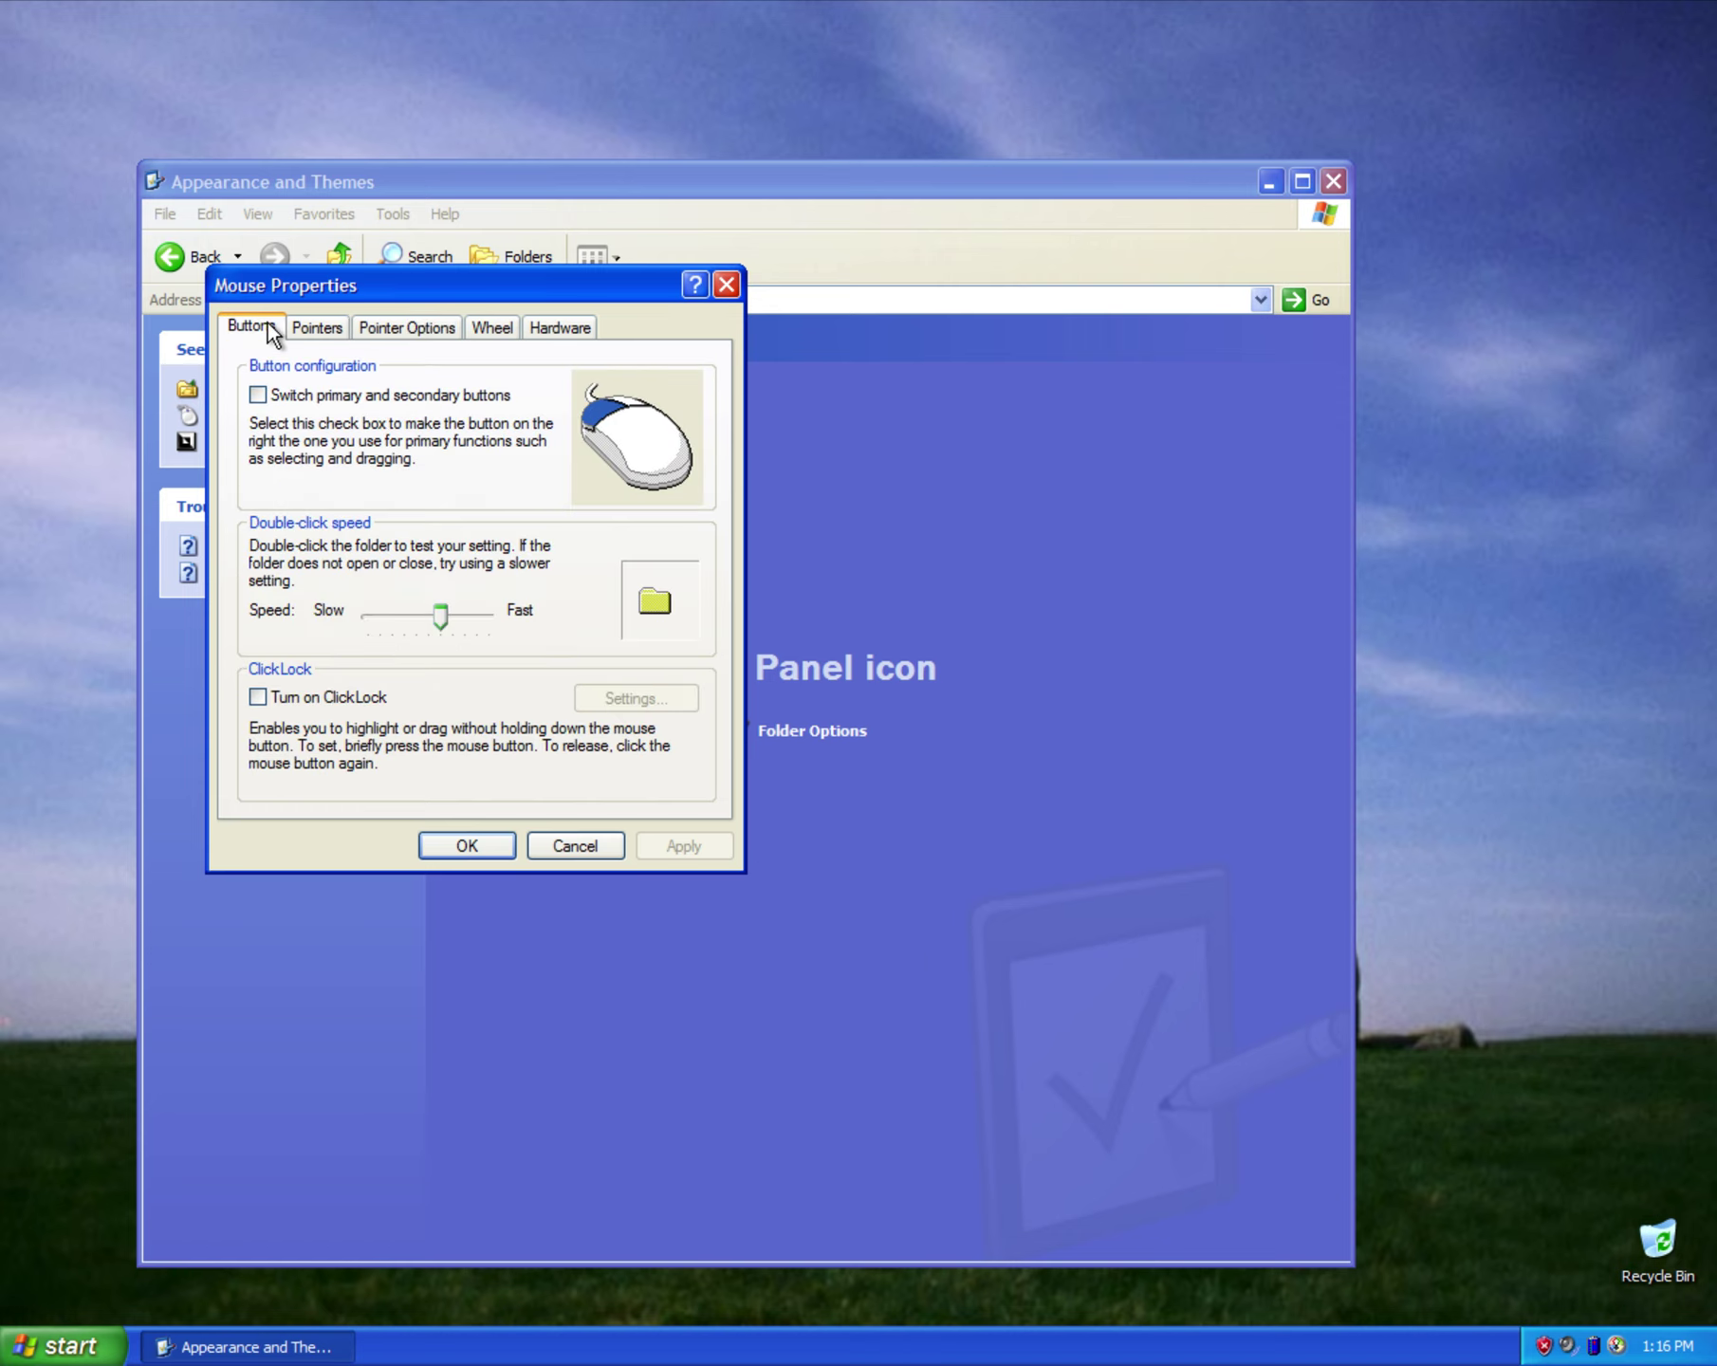
pyautogui.click(308, 329)
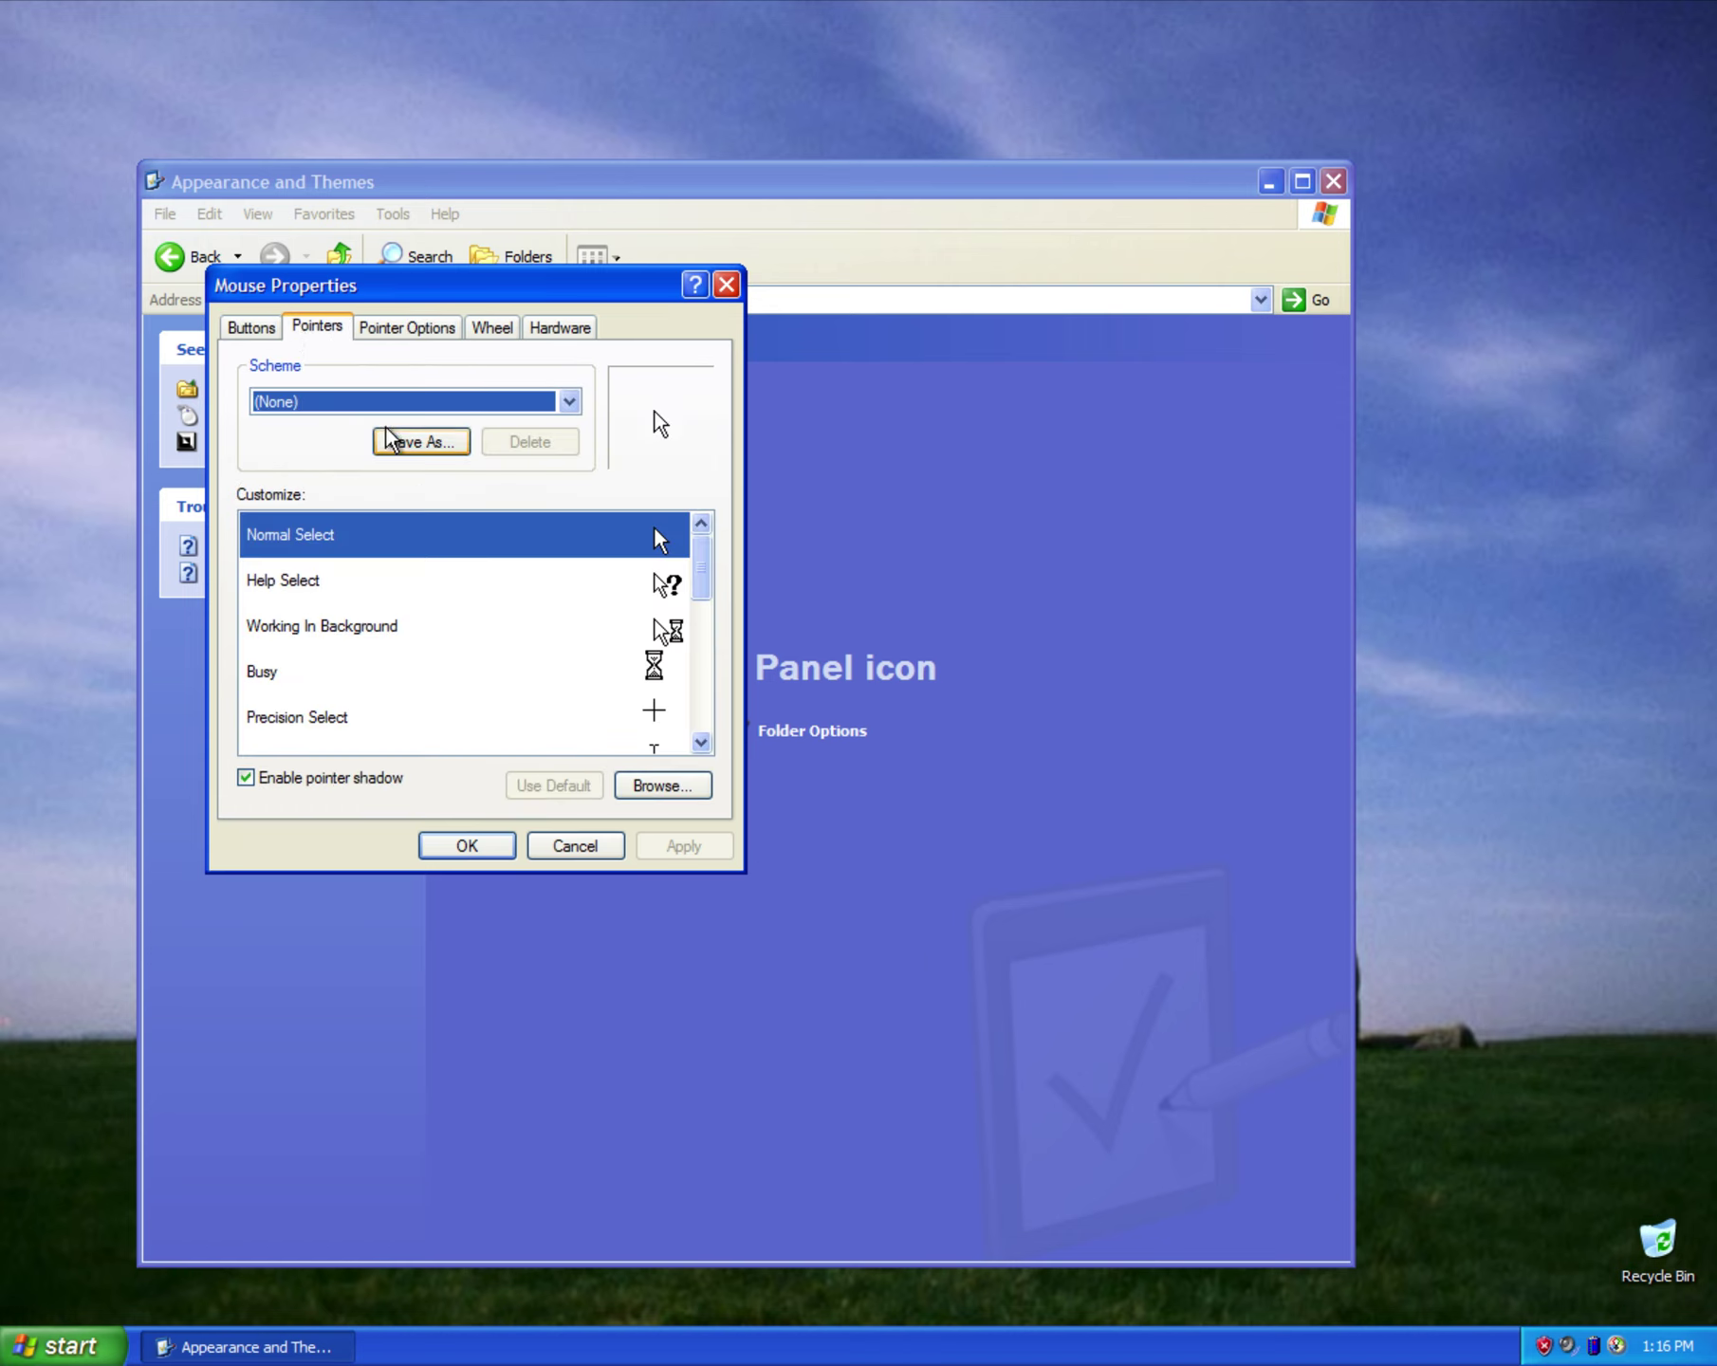
pyautogui.click(495, 401)
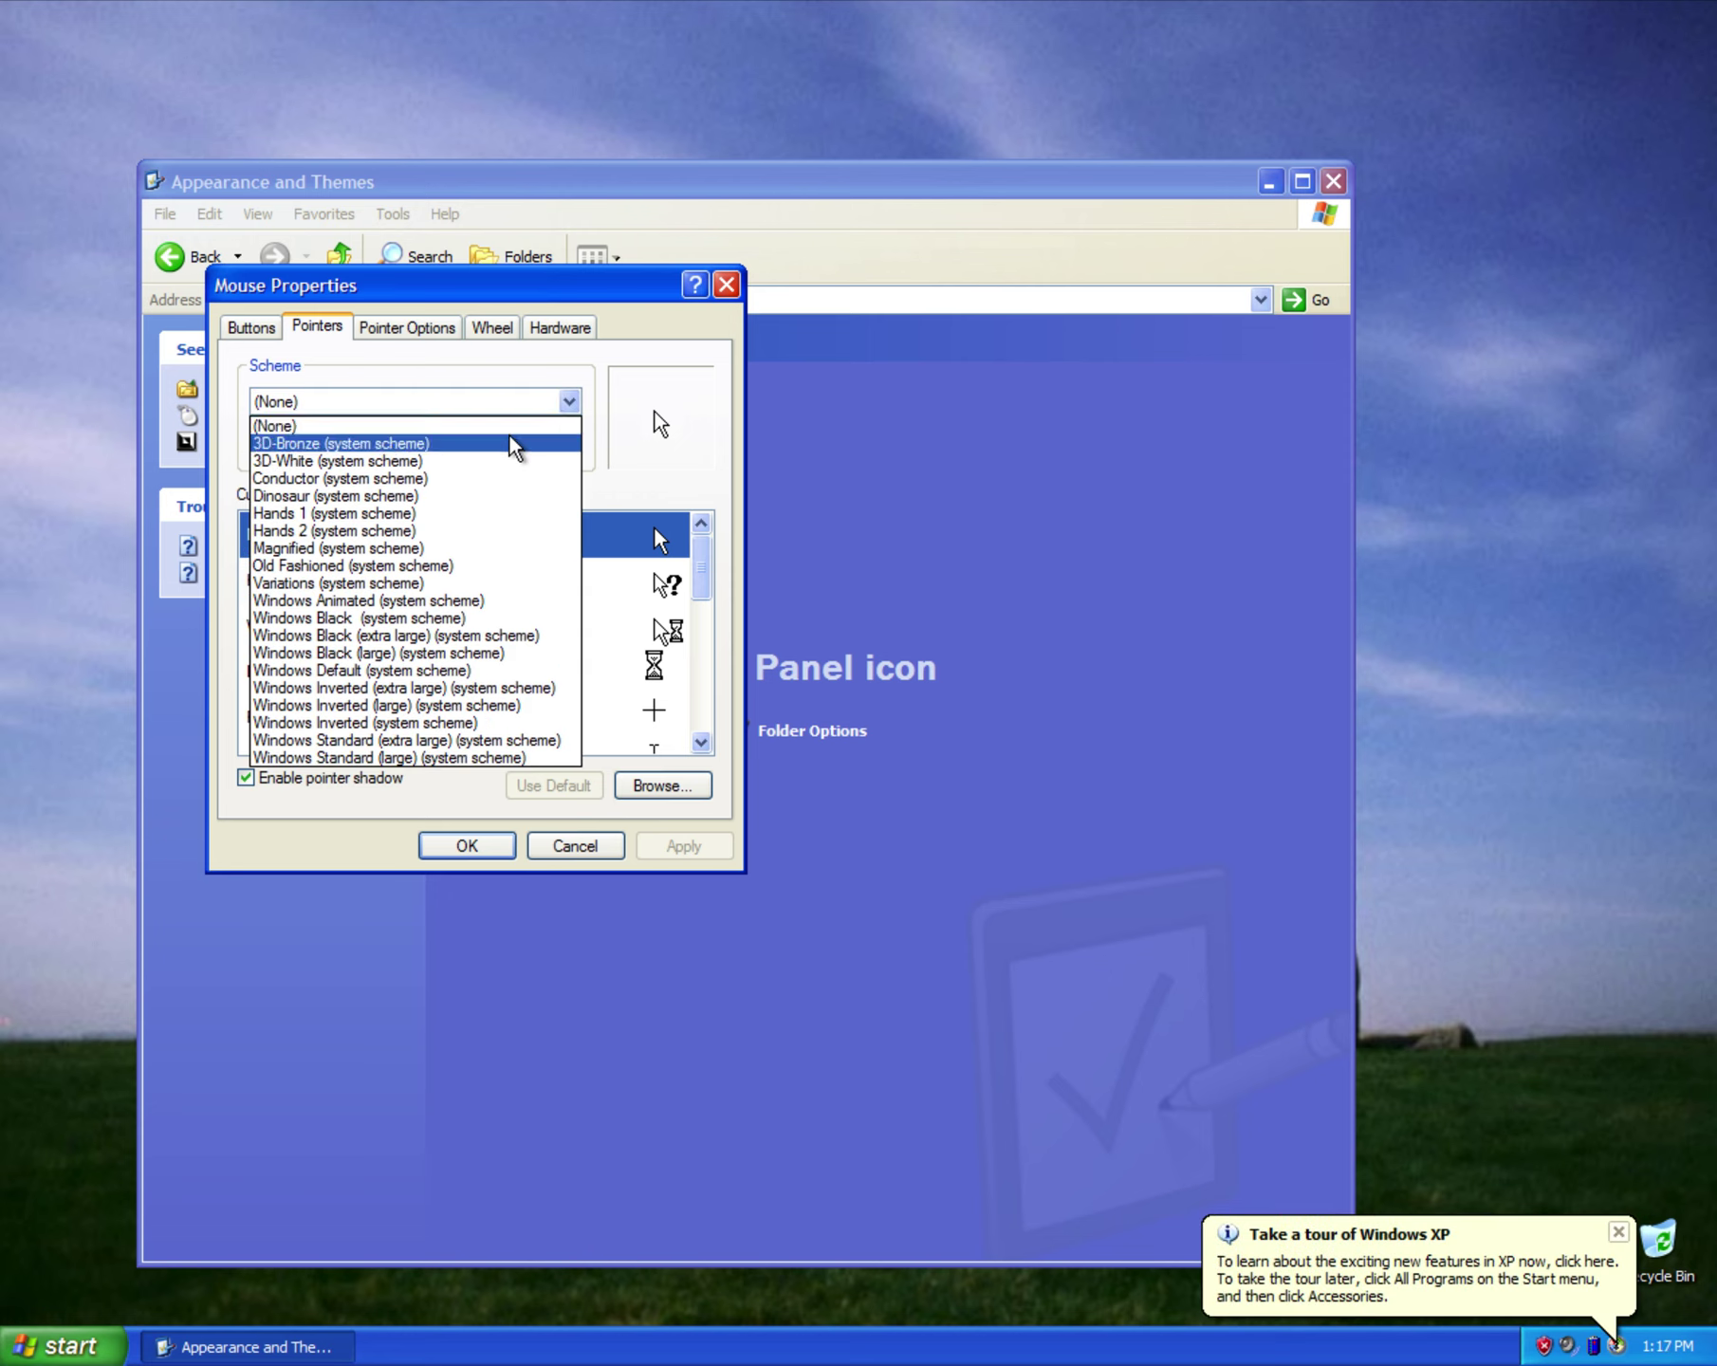
pyautogui.click(509, 443)
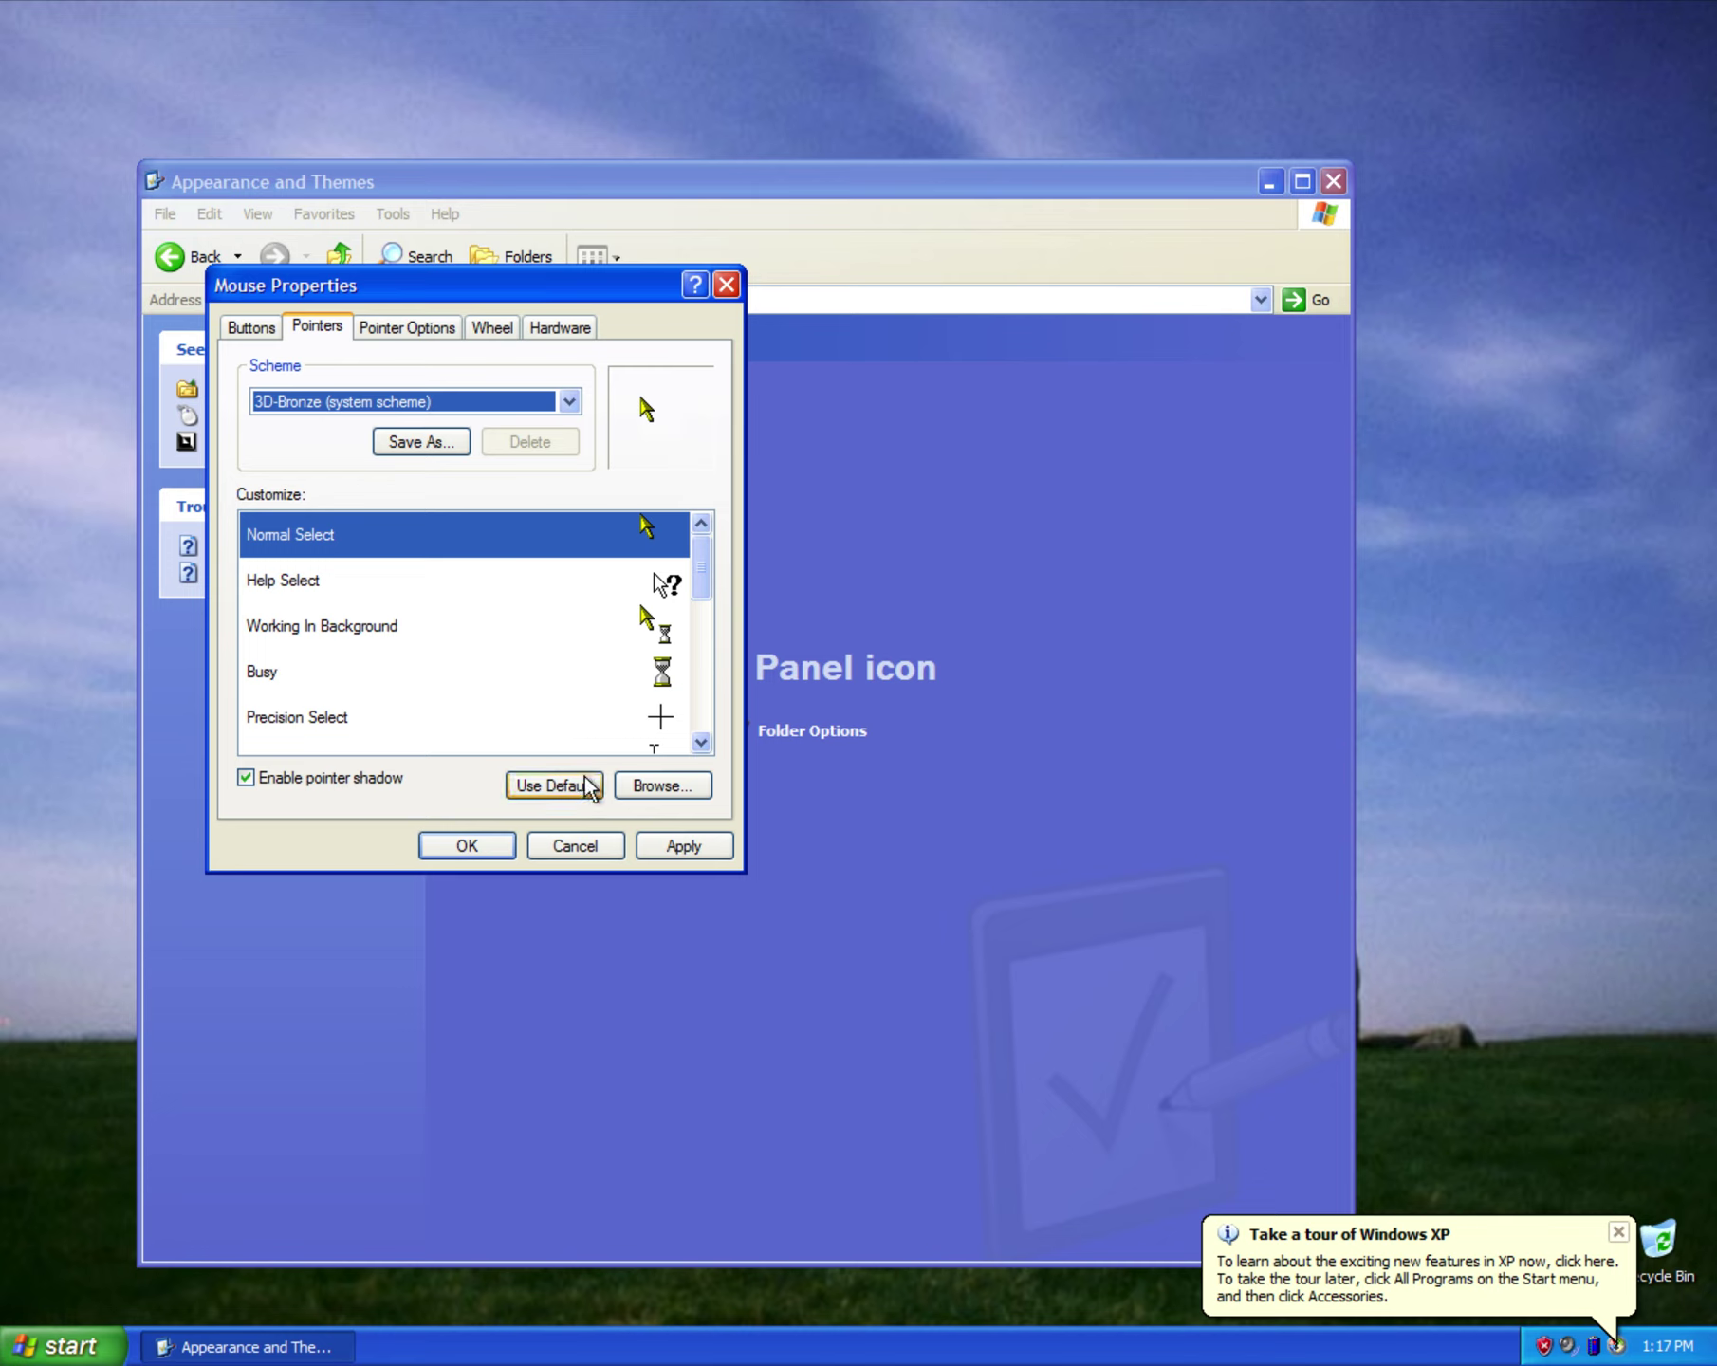
pyautogui.click(664, 847)
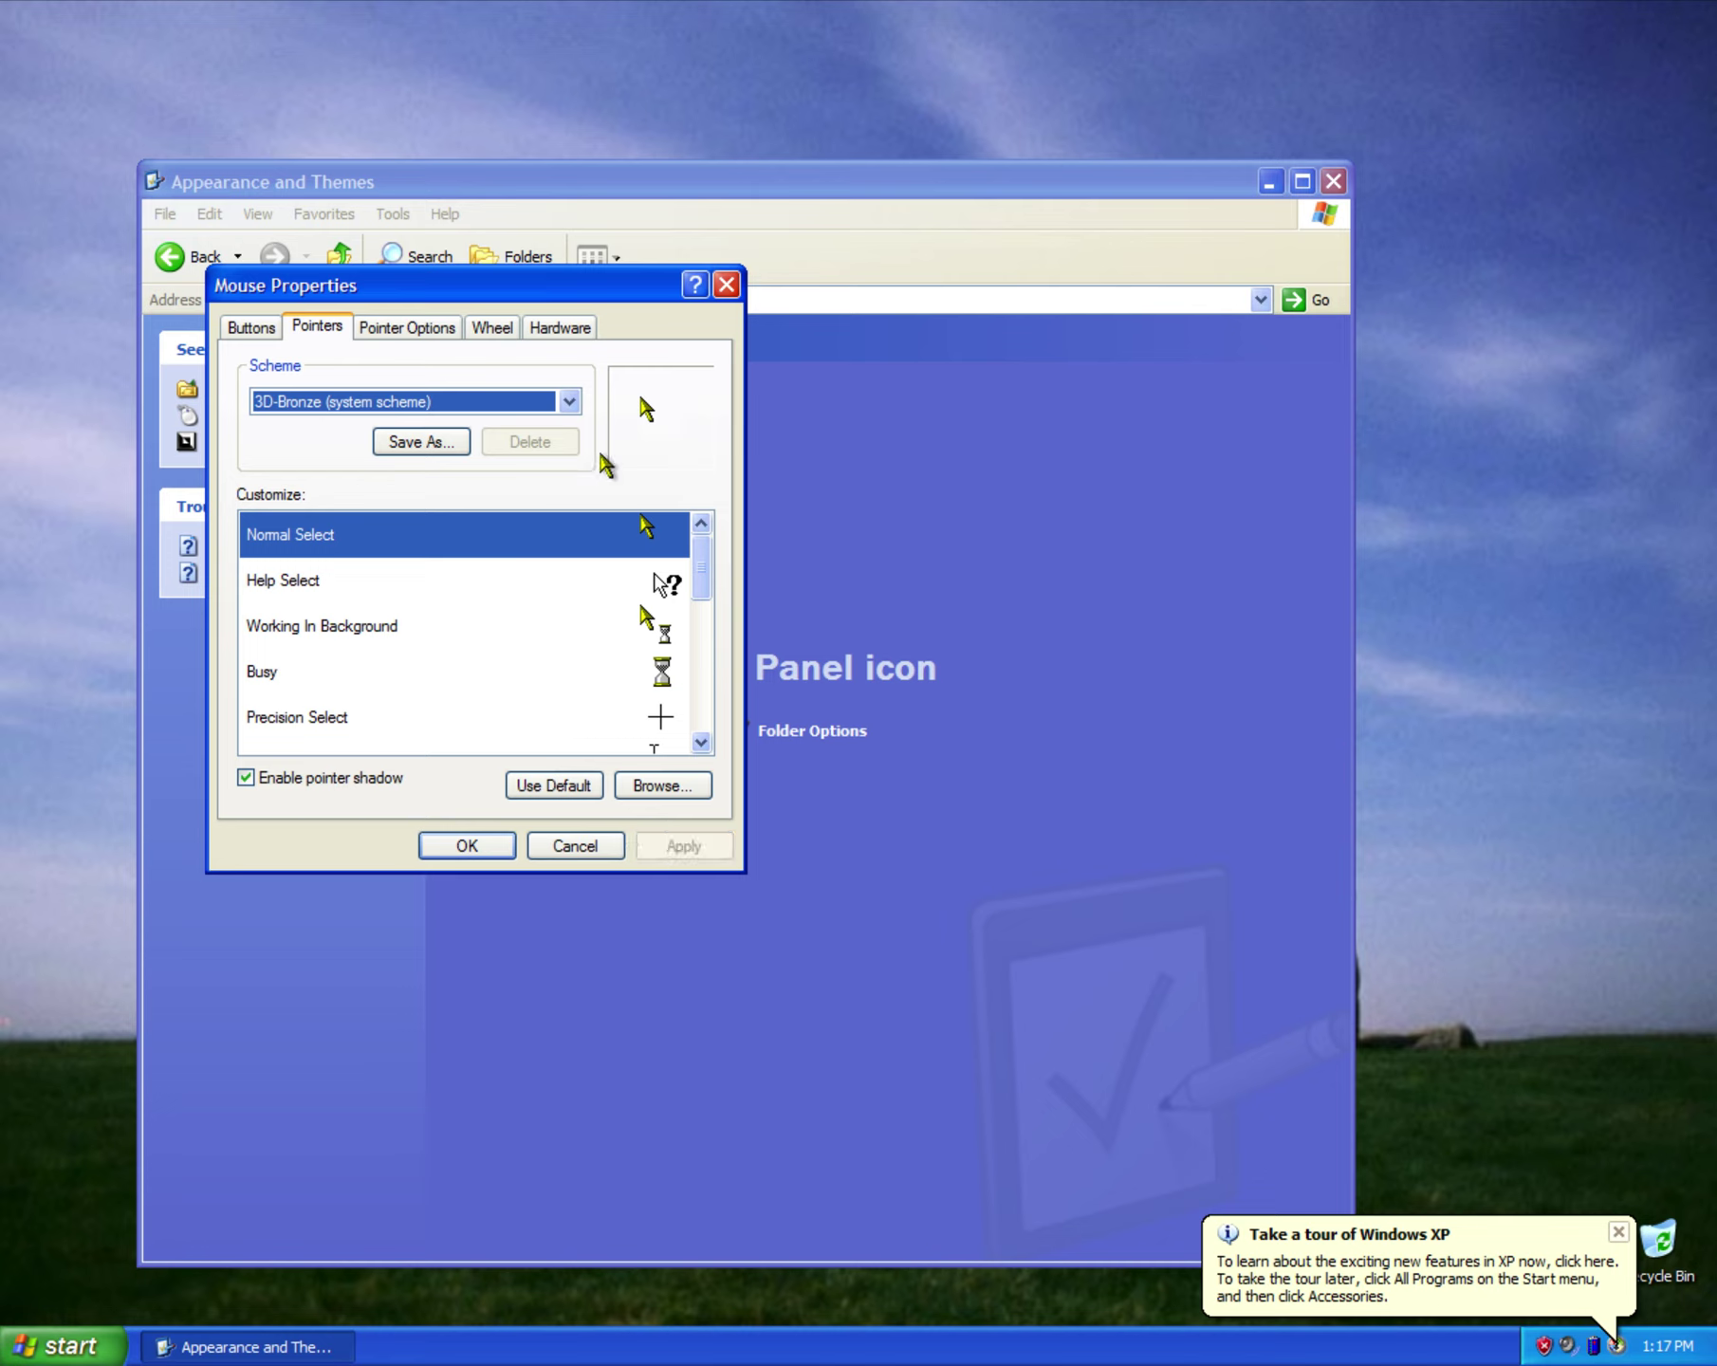
# Switch the mouse pointer scheme to Windows Animated (system scheme) and apply it.
pyautogui.click(474, 403)
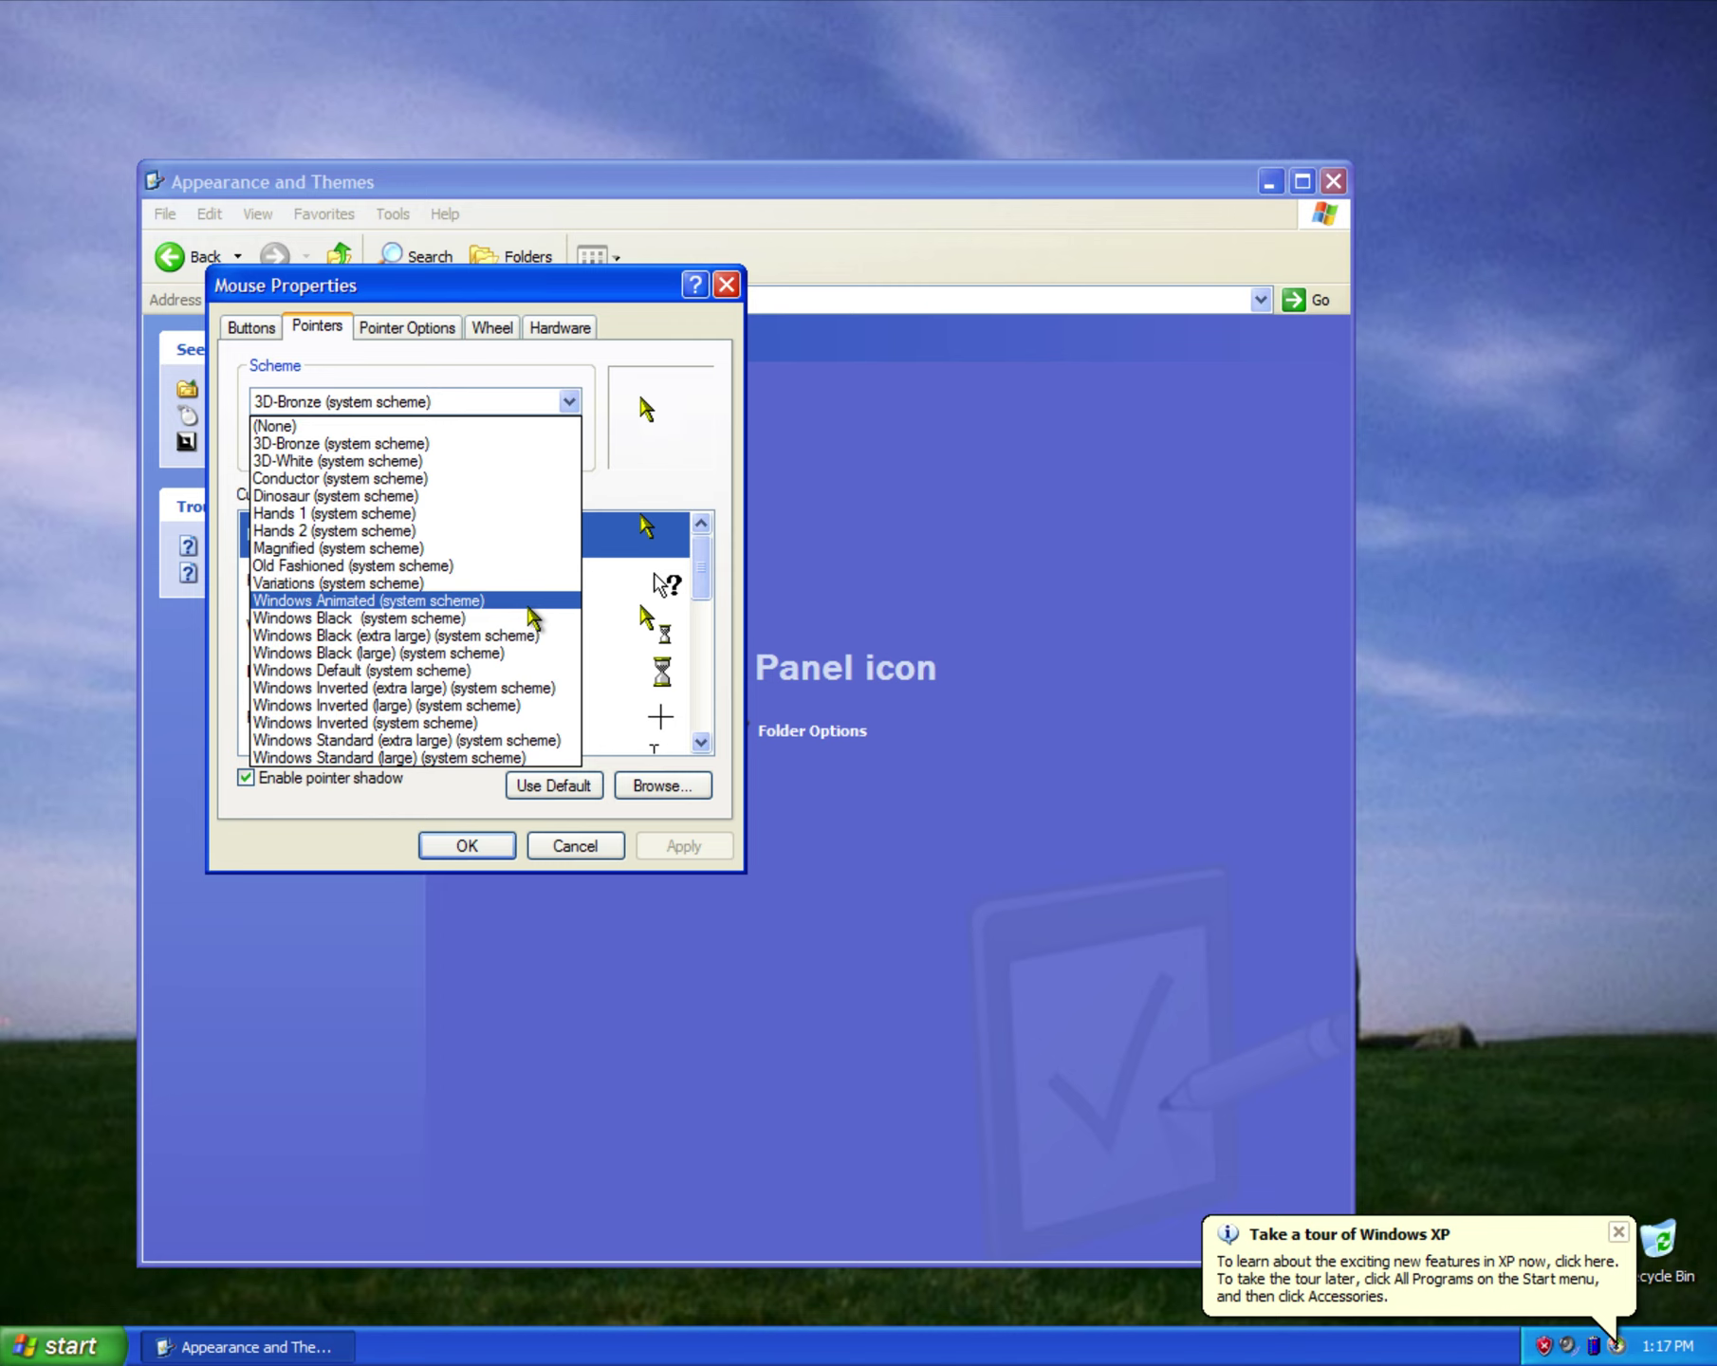
pyautogui.click(529, 603)
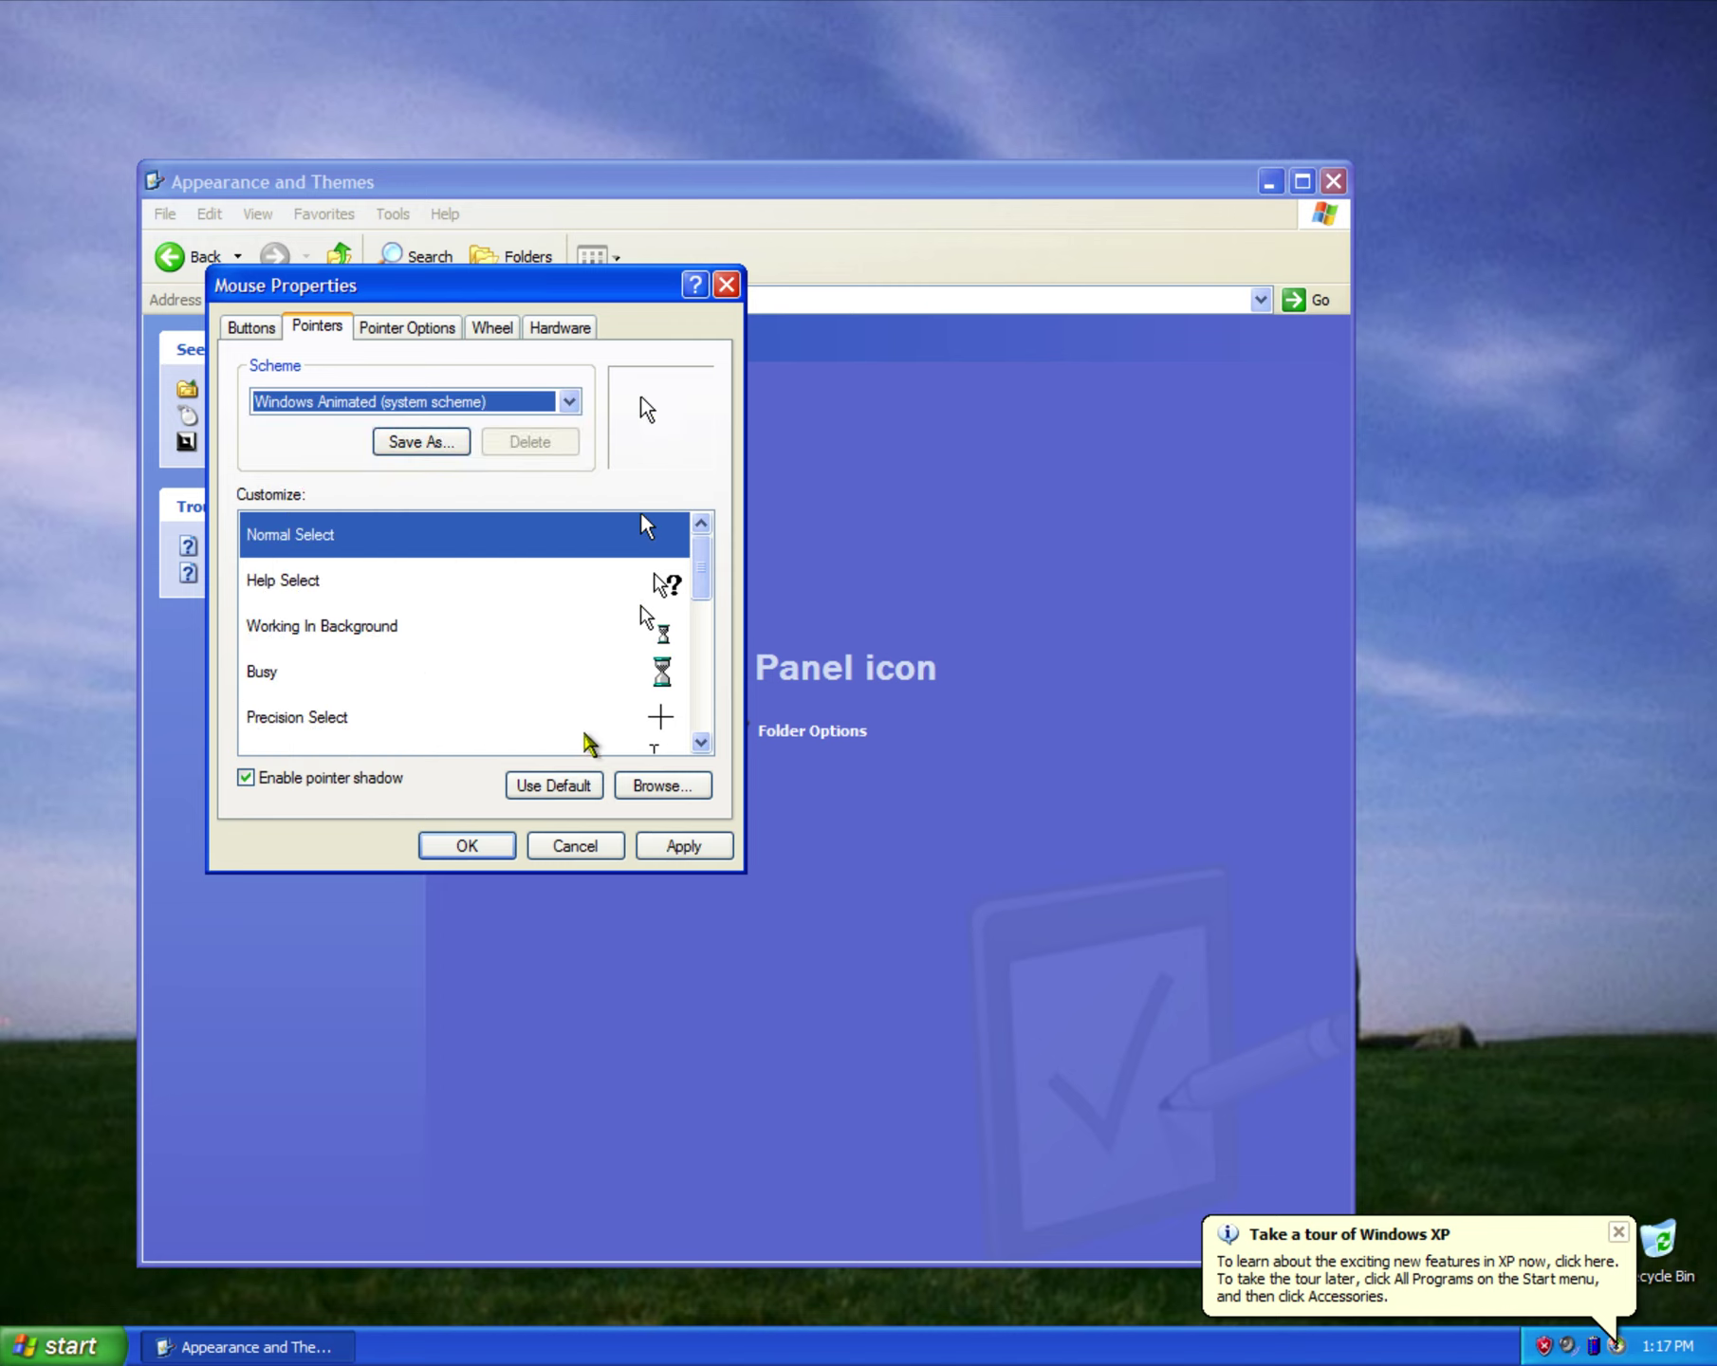
pyautogui.click(670, 837)
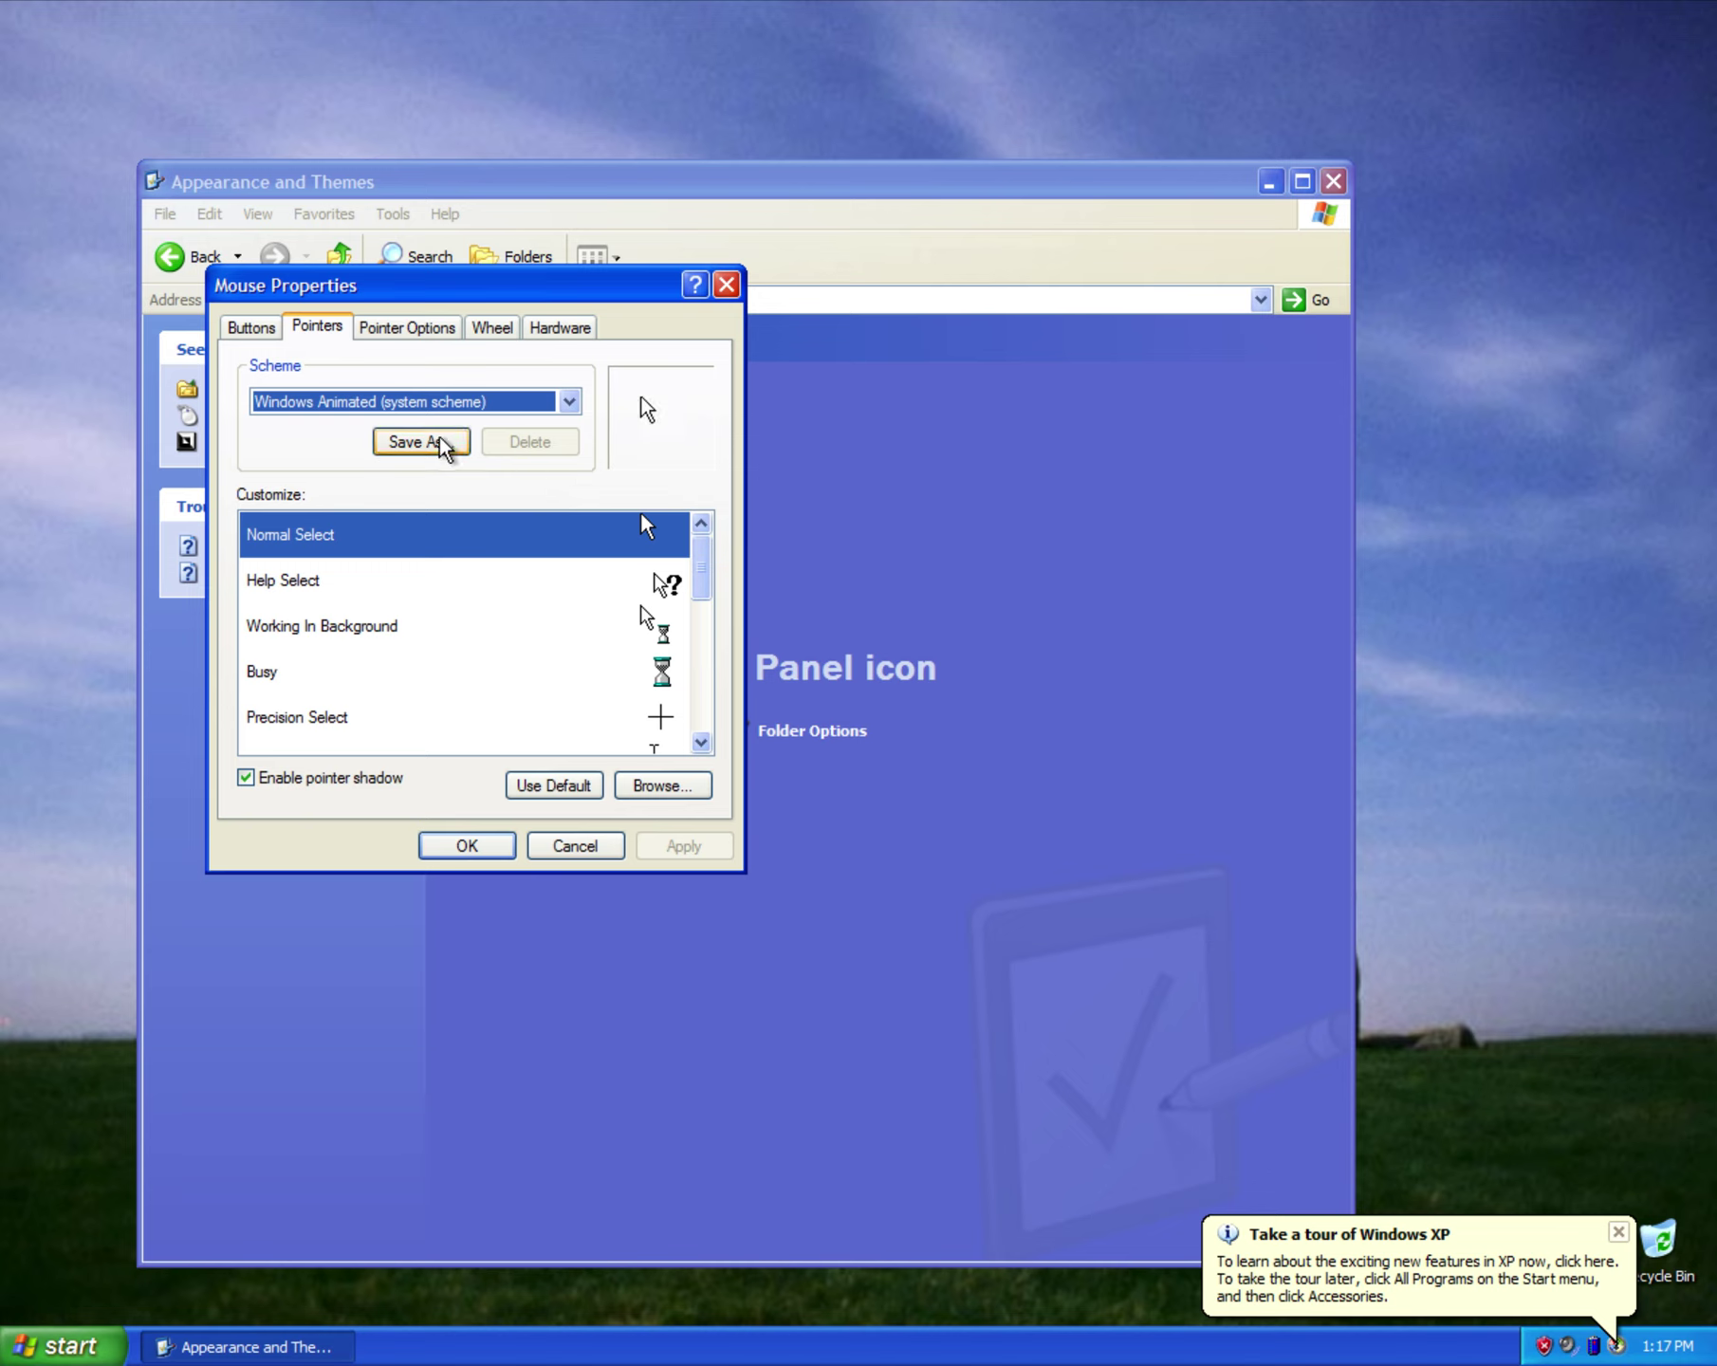
# Apply the Windows Standard (extra large) (system scheme) mouse pointer scheme.
pyautogui.click(494, 406)
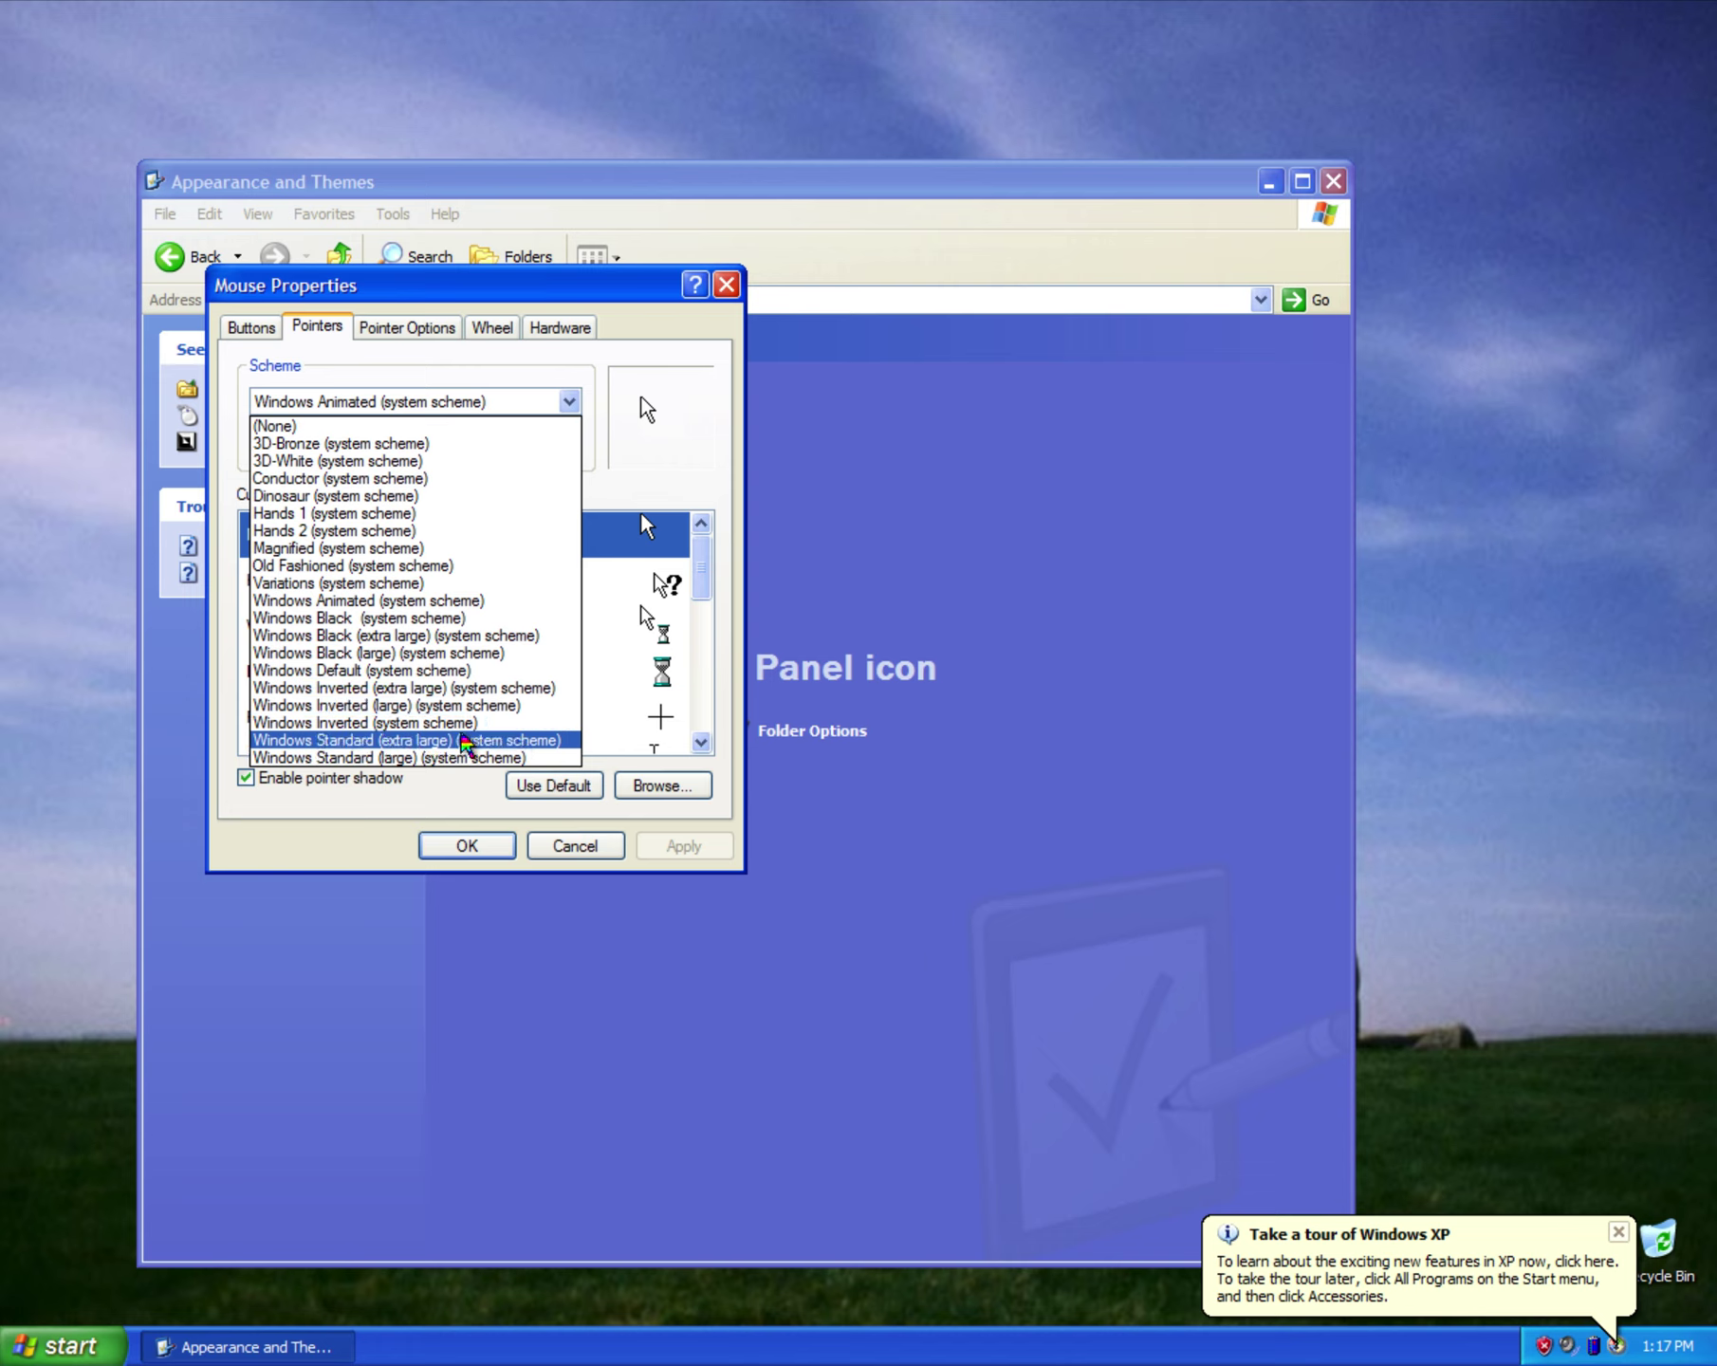
pyautogui.click(460, 742)
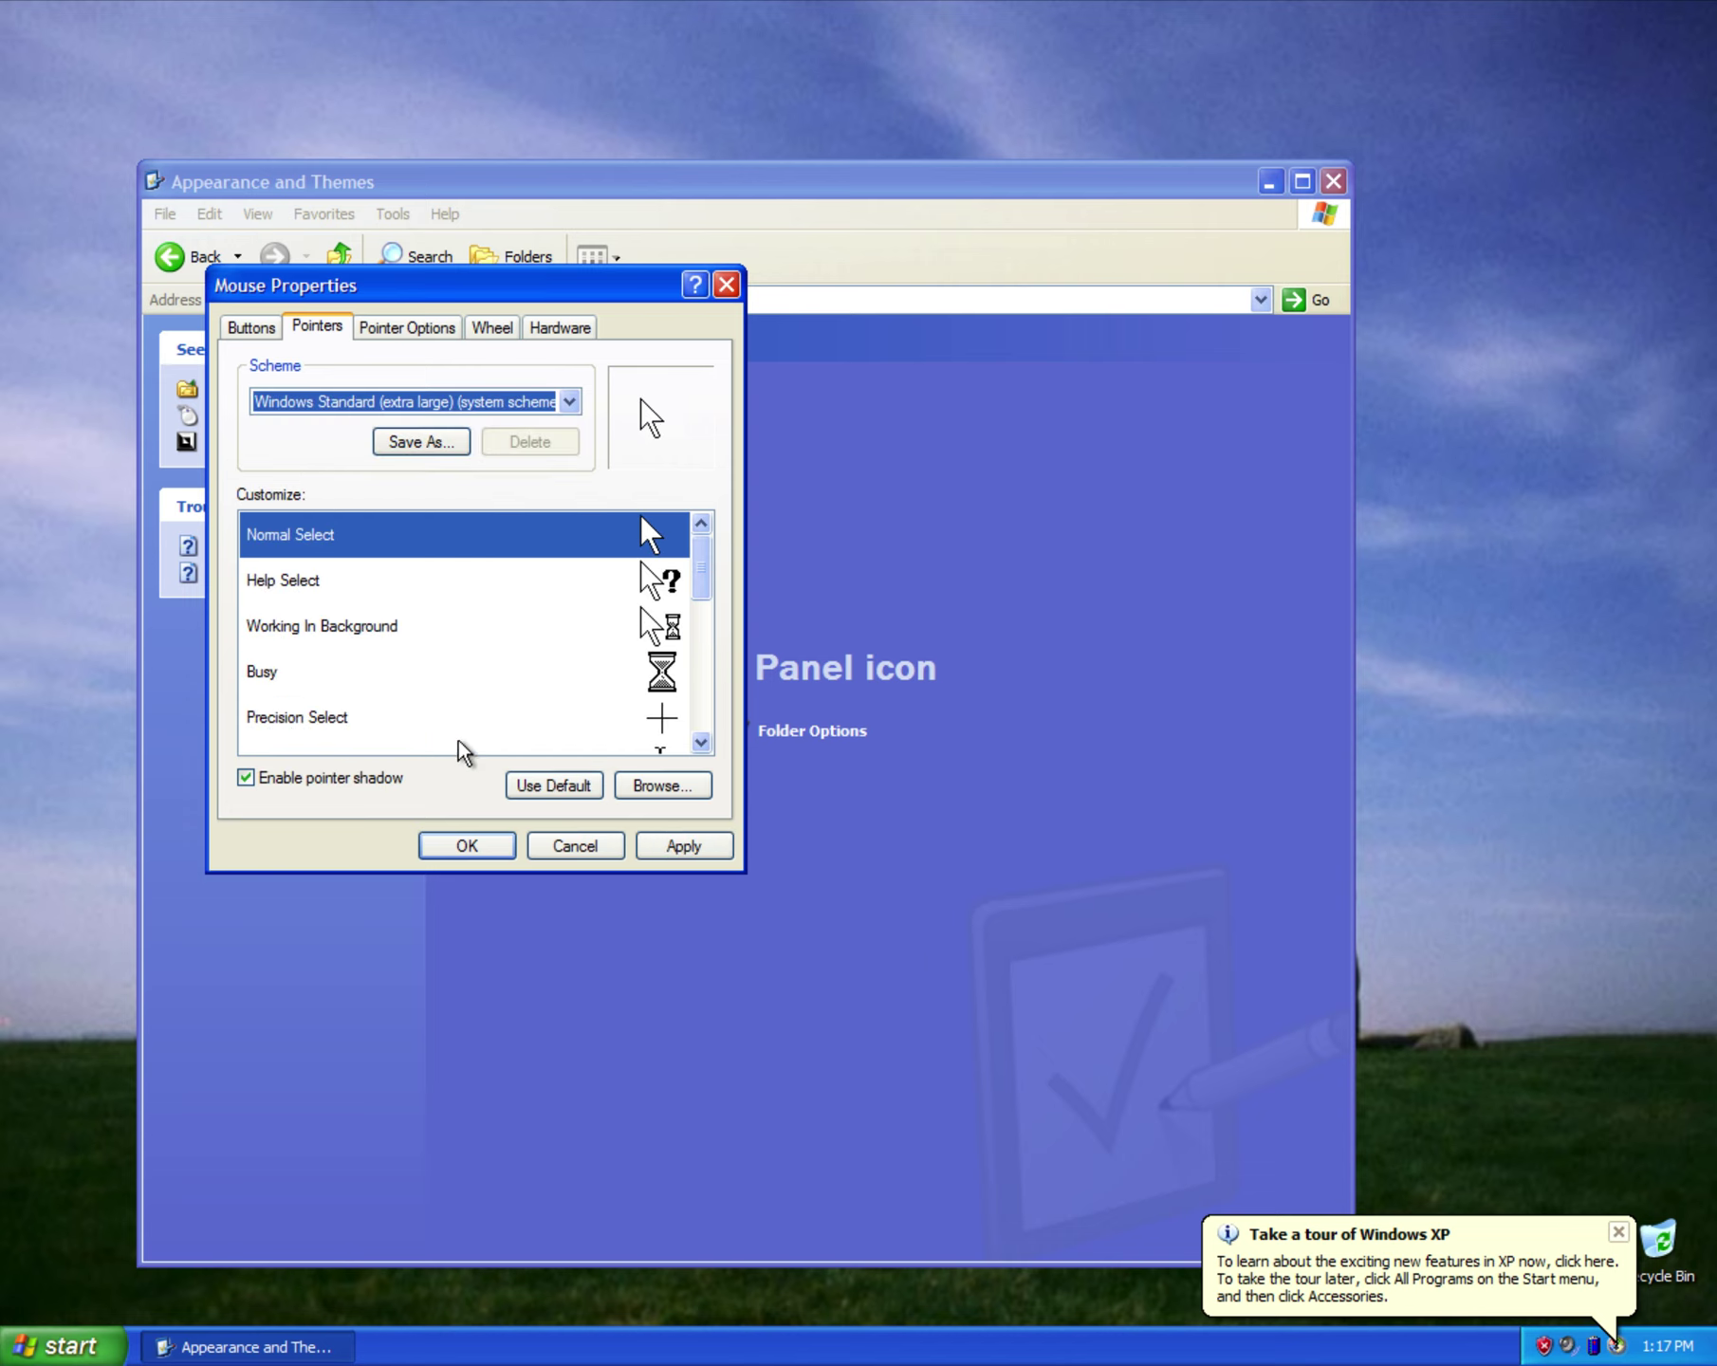
pyautogui.click(659, 844)
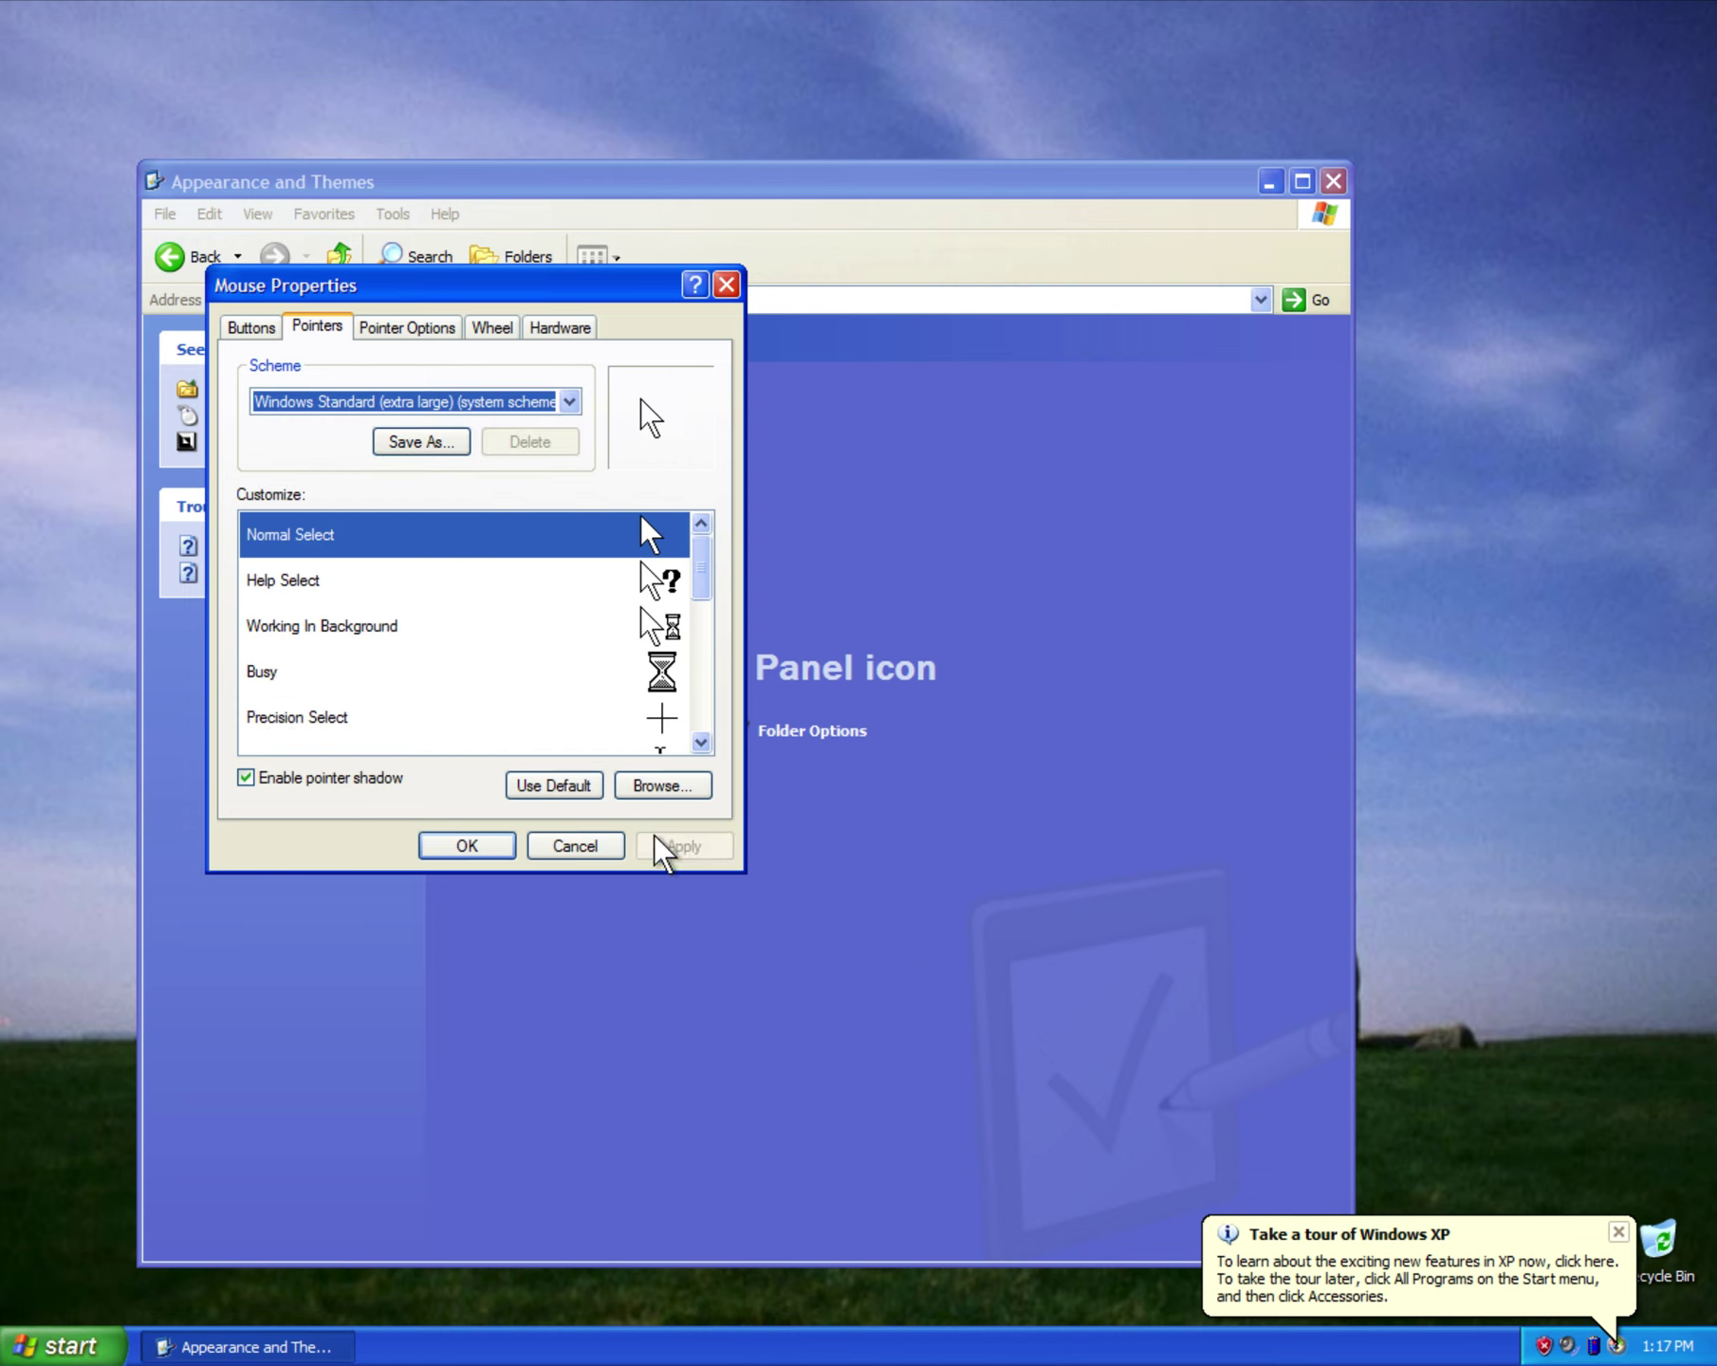
# Set the mouse pointer scheme to (None) and accept the mouse properties.
pyautogui.click(552, 402)
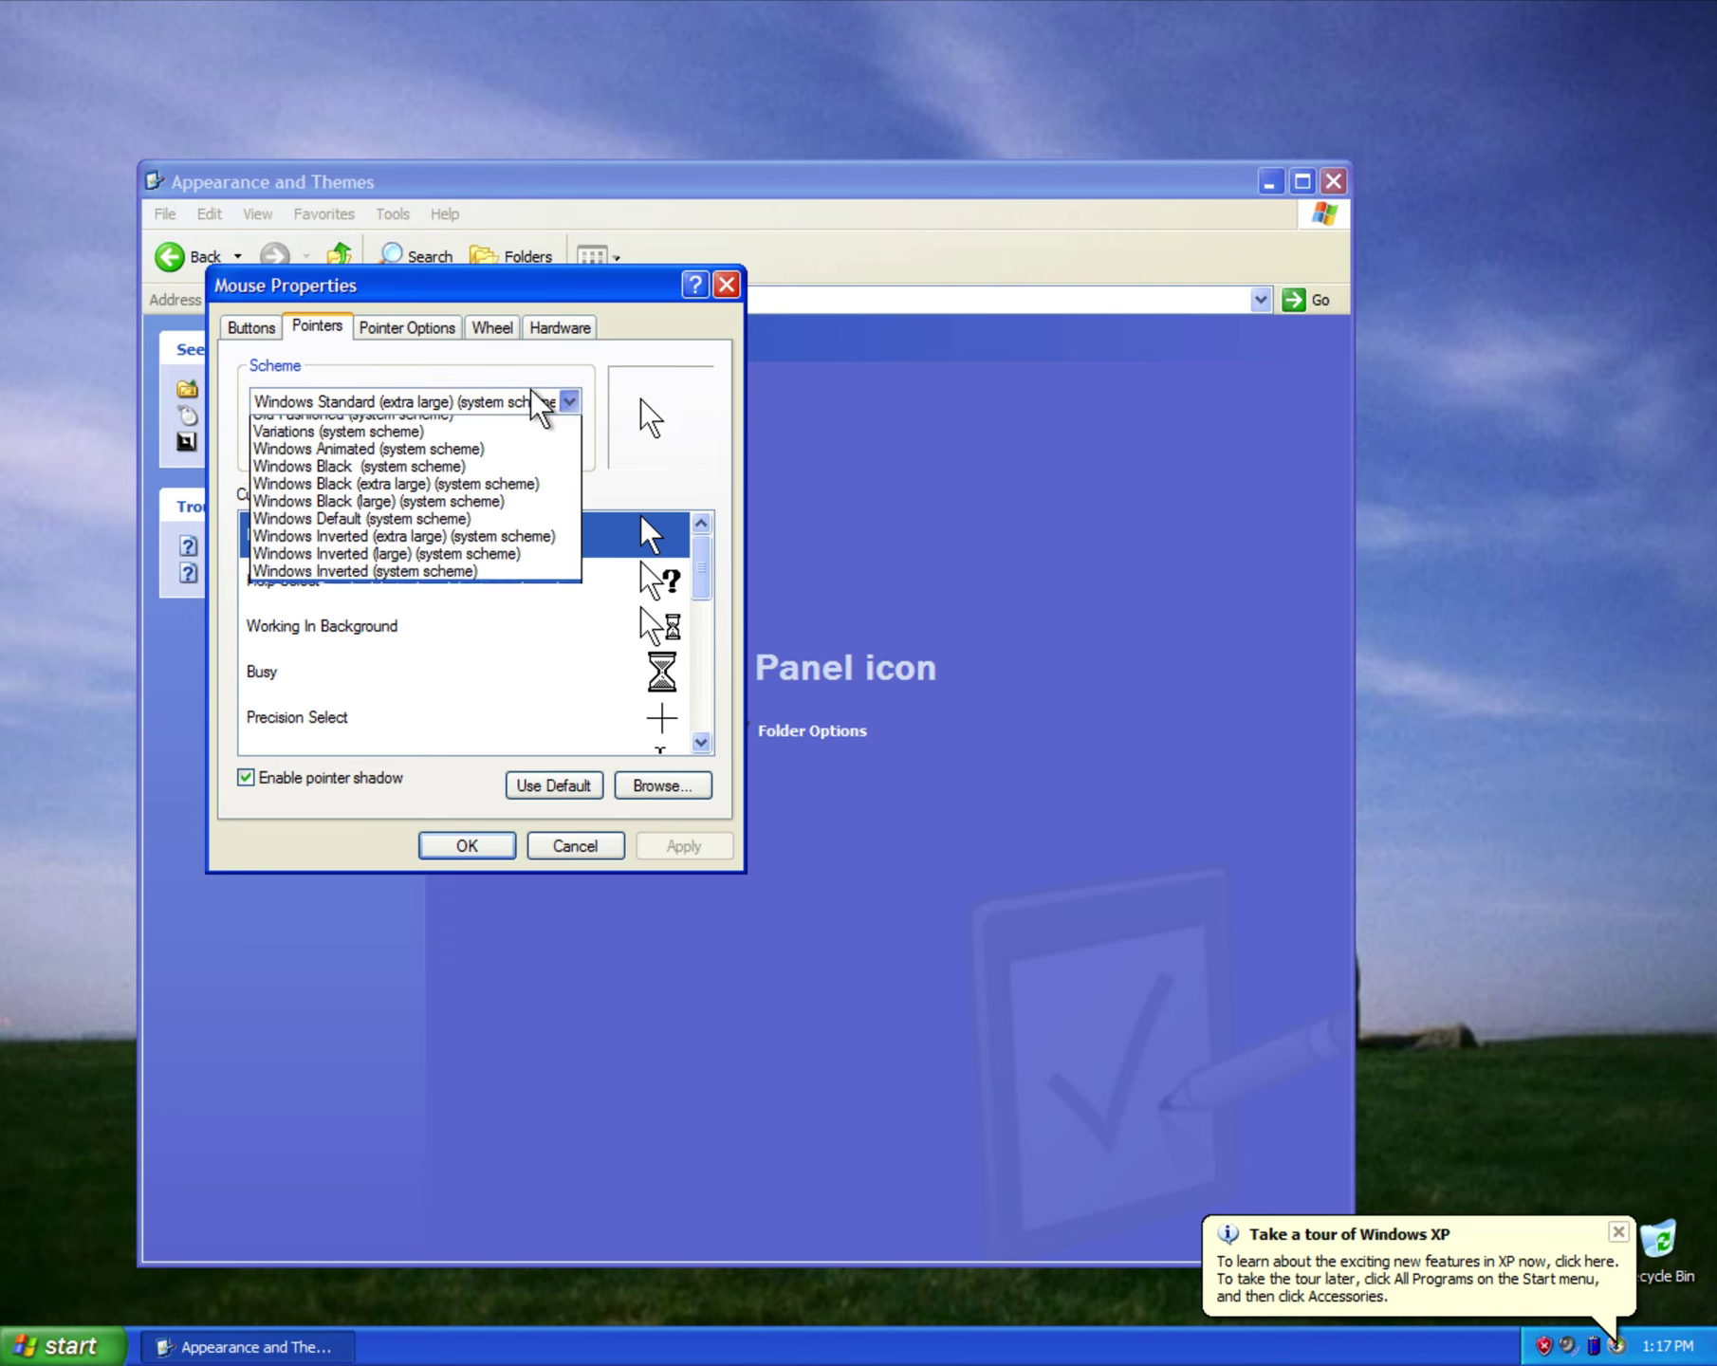
pyautogui.click(540, 425)
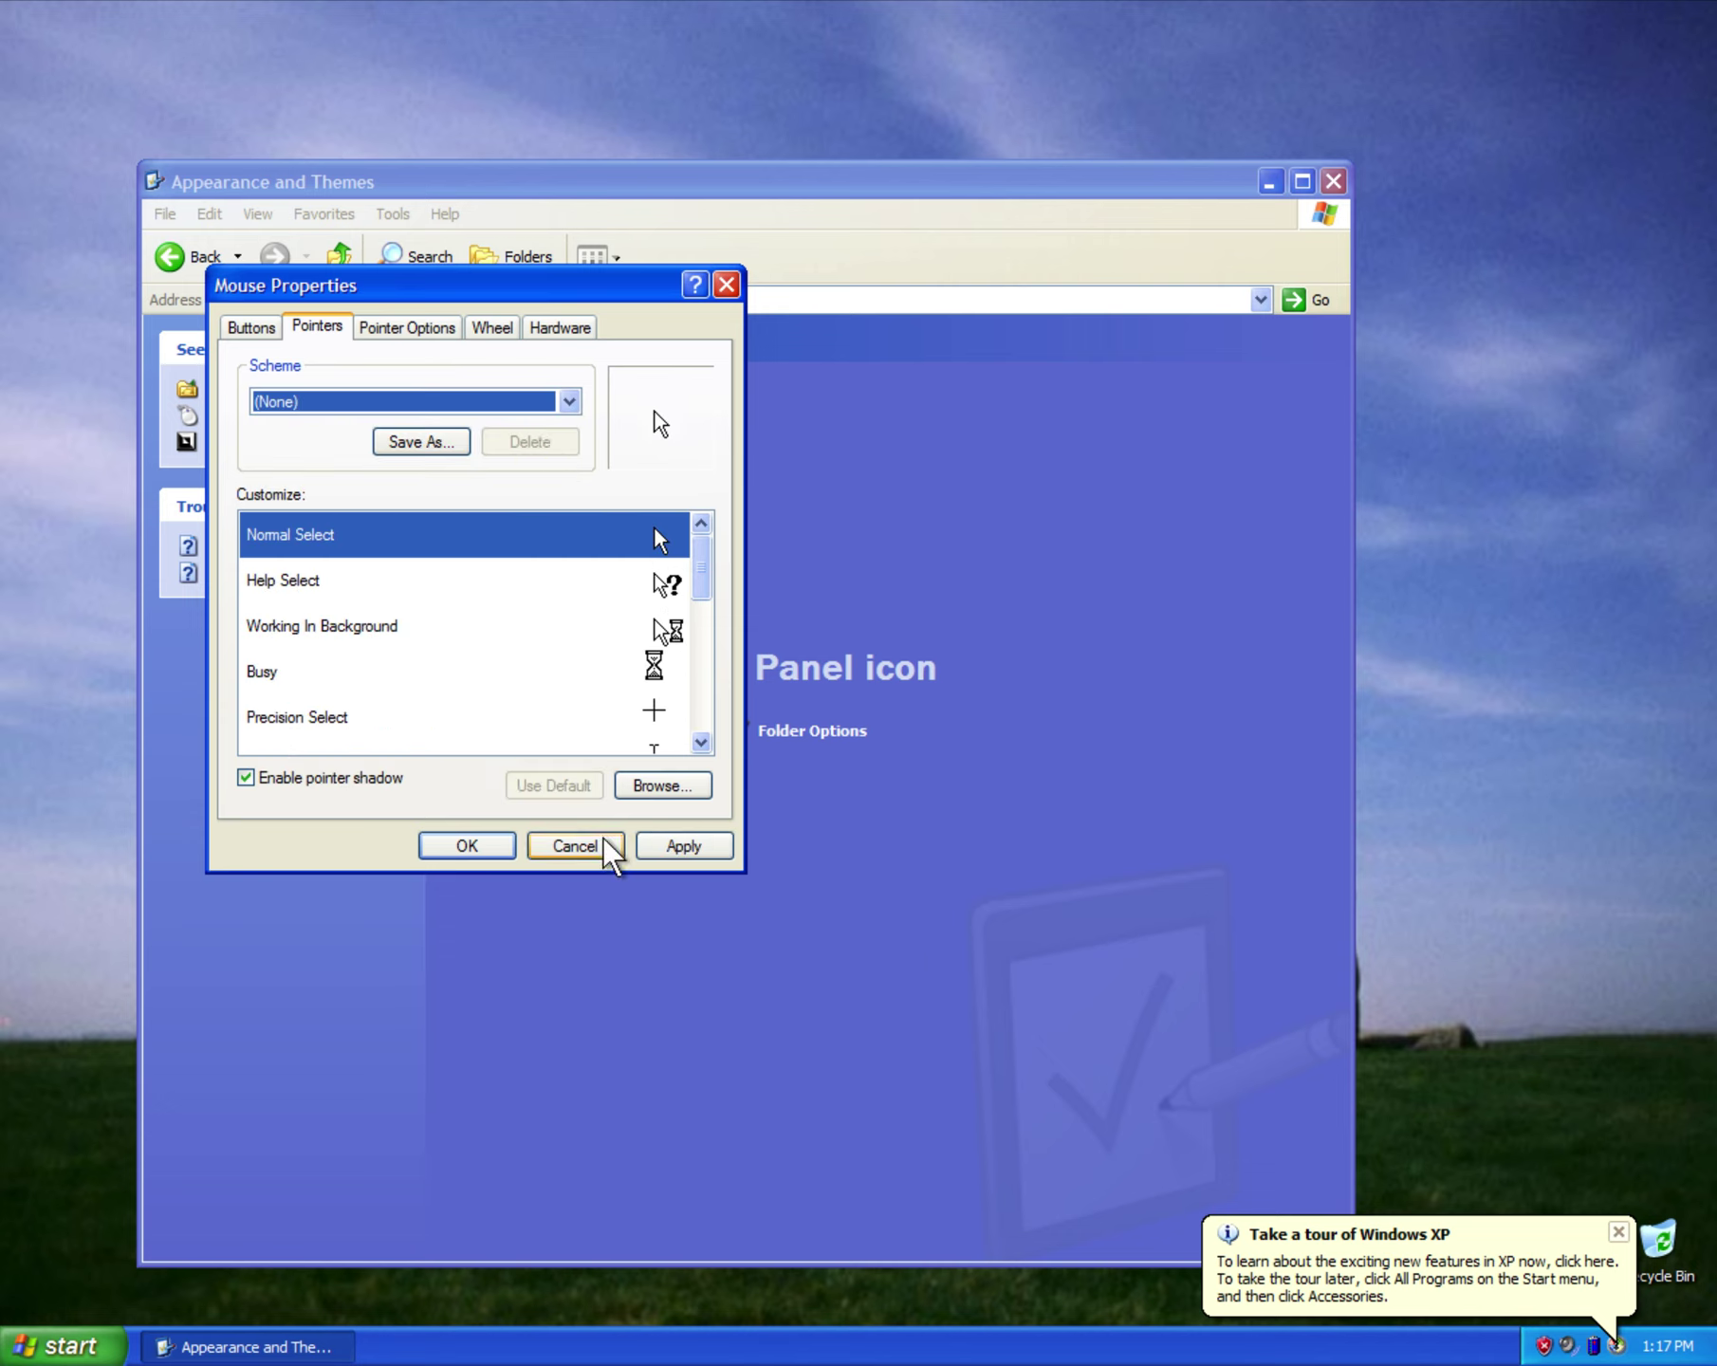
pyautogui.click(467, 845)
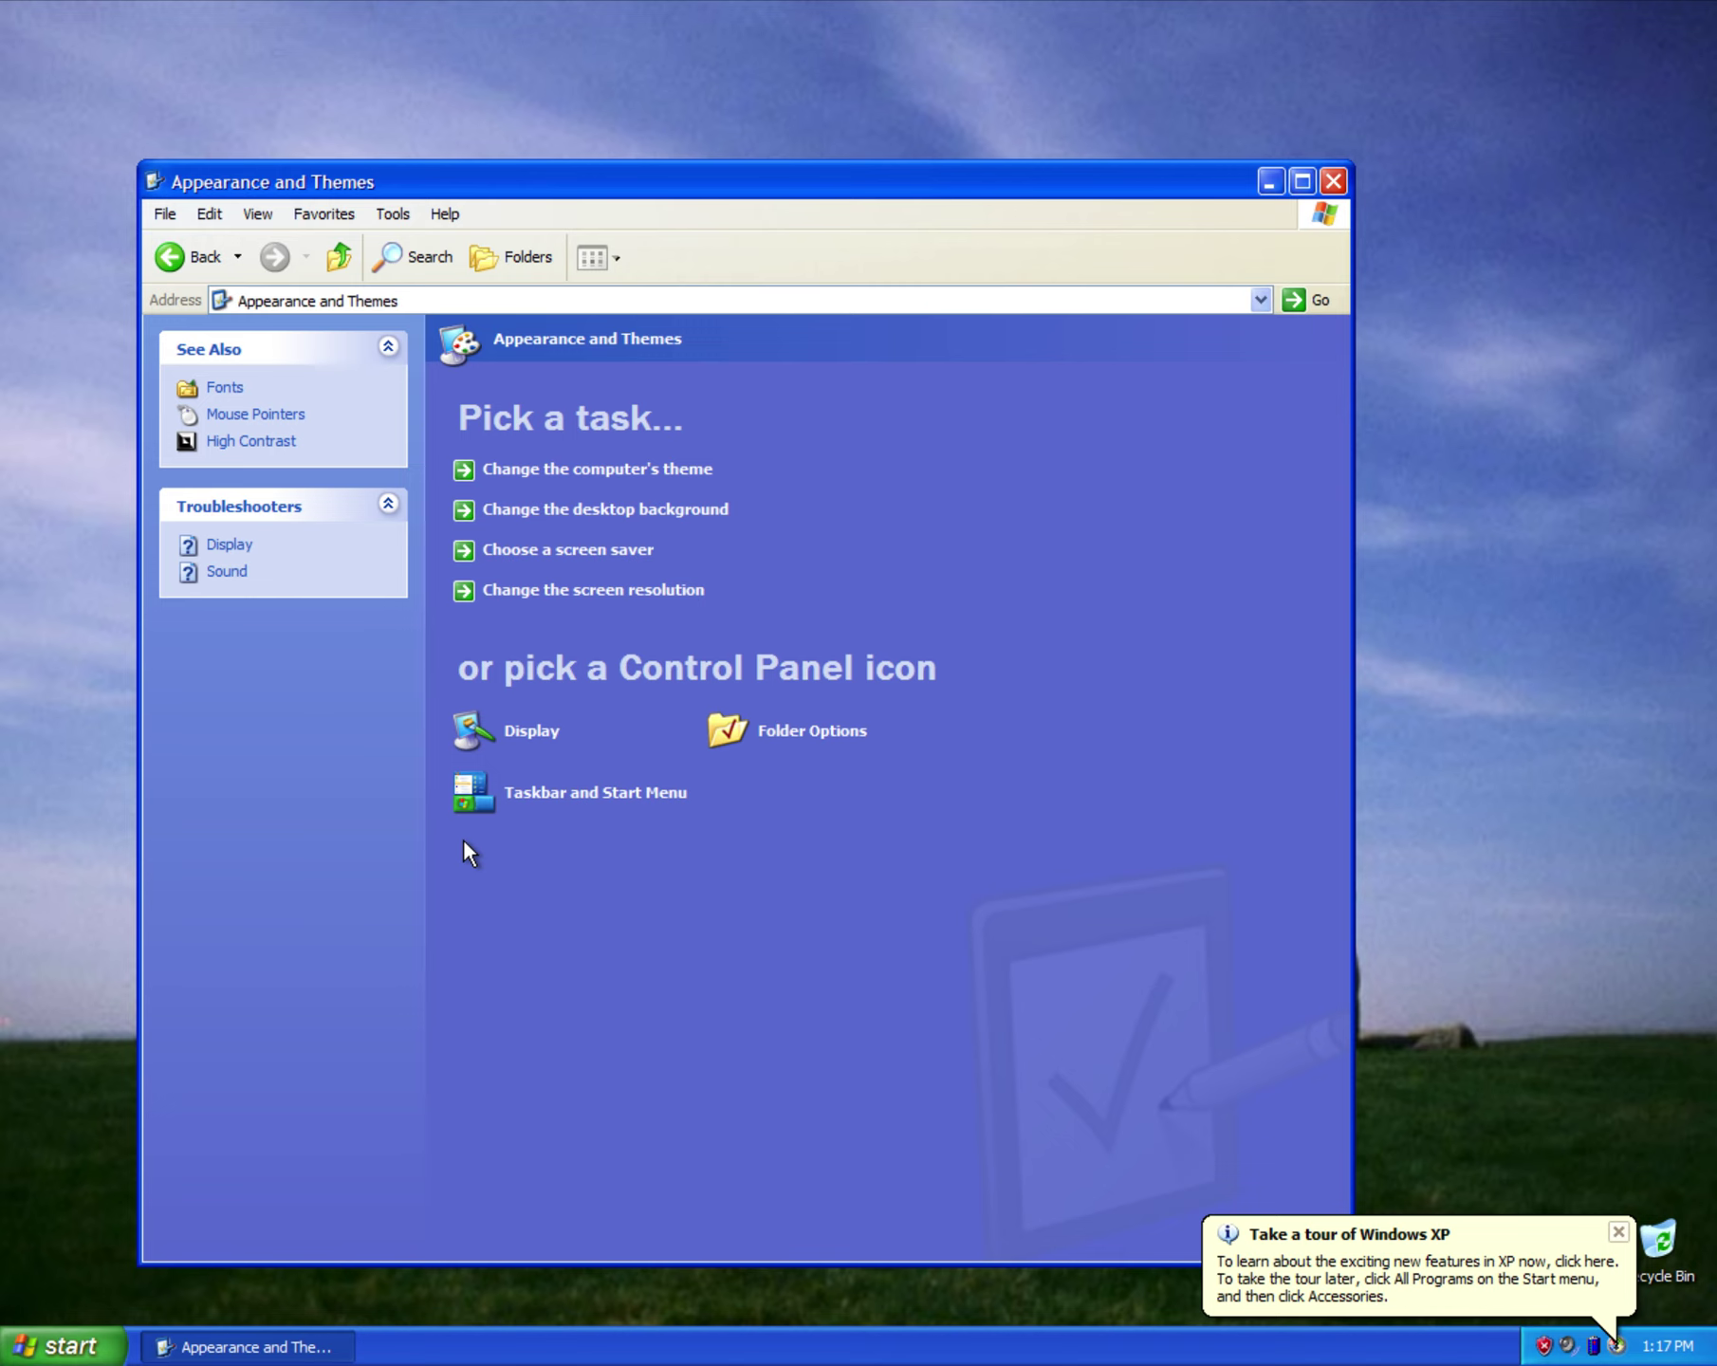
# Open the desktop background settings and preview the winxprealomg and Zapotec backgrounds.
pyautogui.click(560, 512)
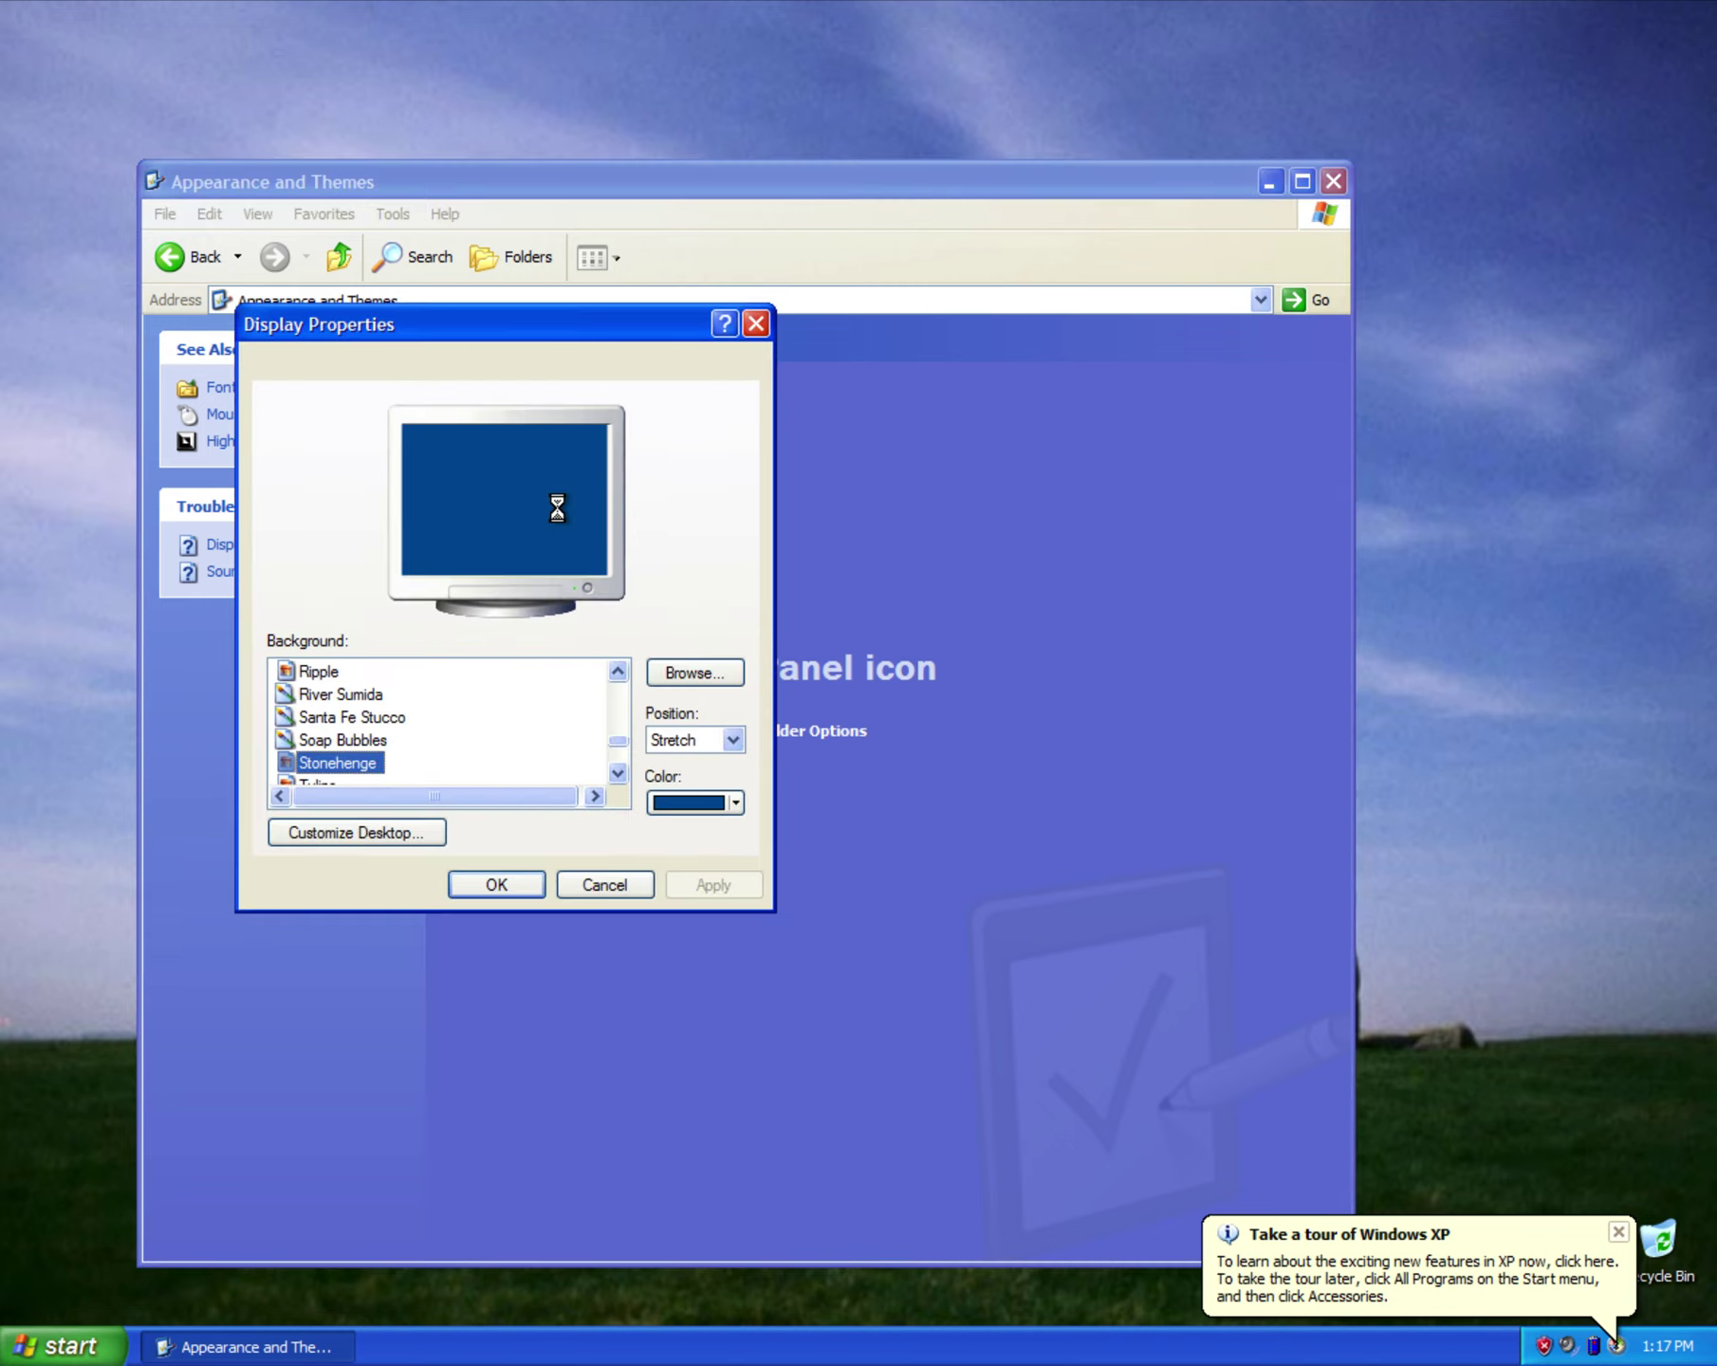
pyautogui.moveTo(619, 754); pyautogui.dragTo(621, 788)
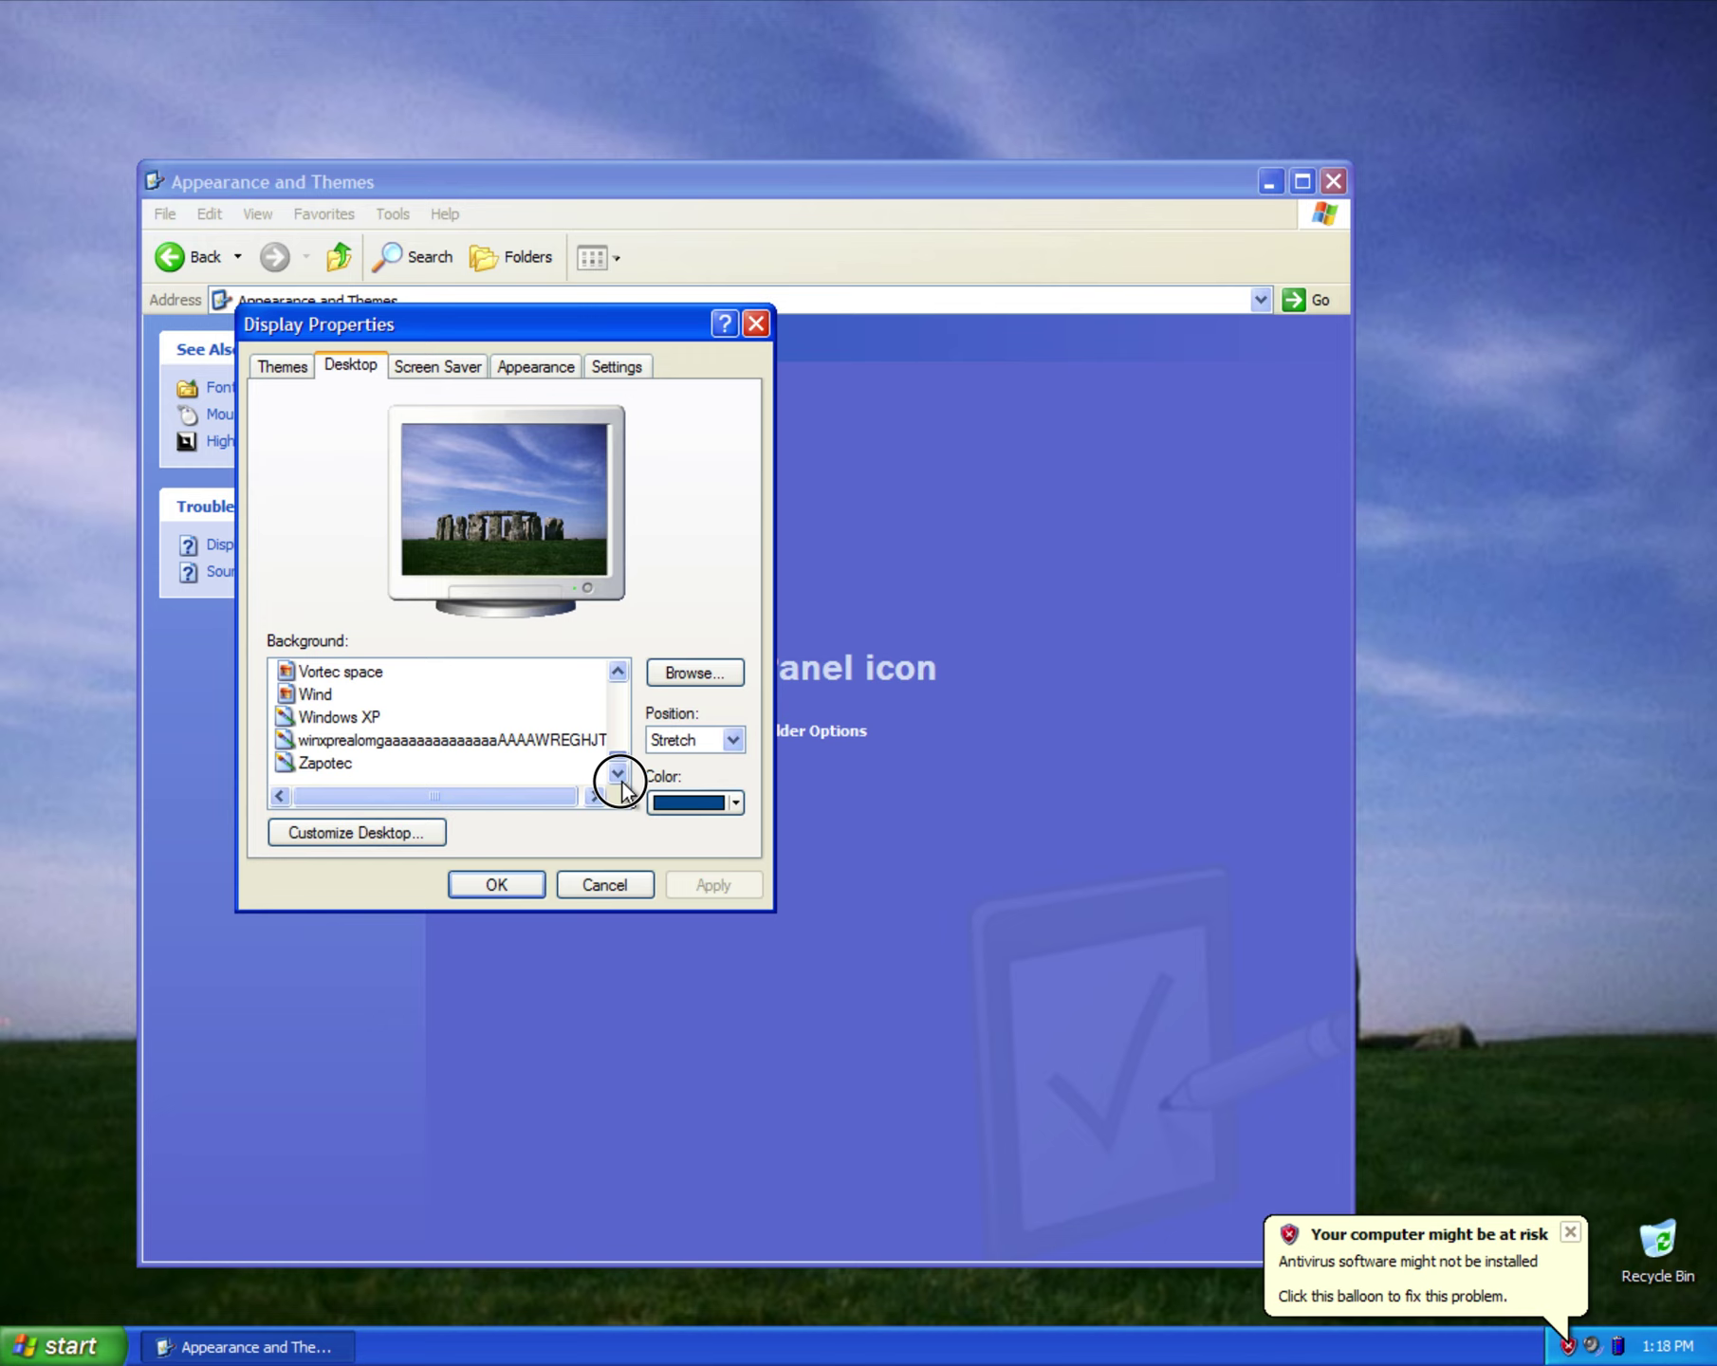
pyautogui.click(576, 744)
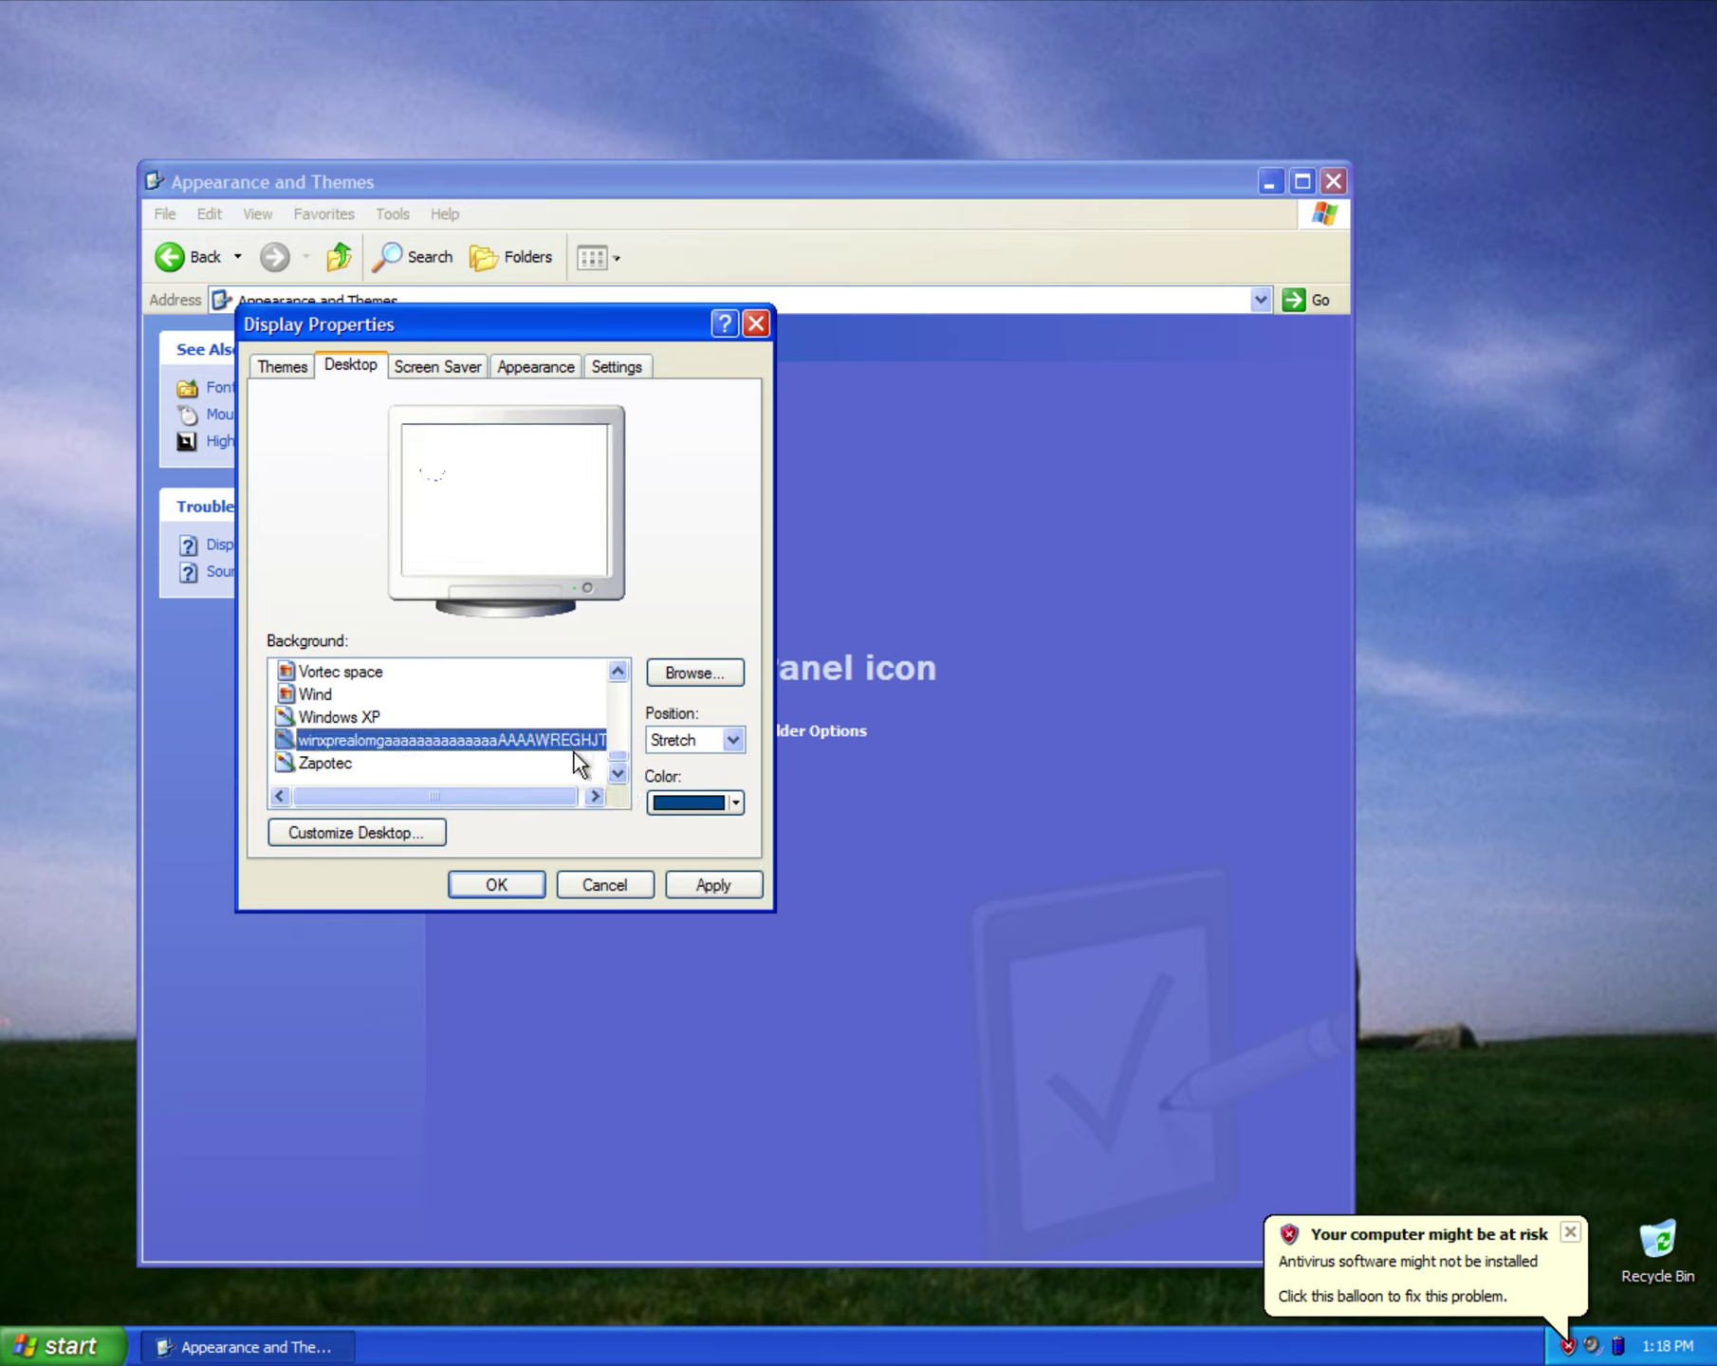
pyautogui.click(571, 758)
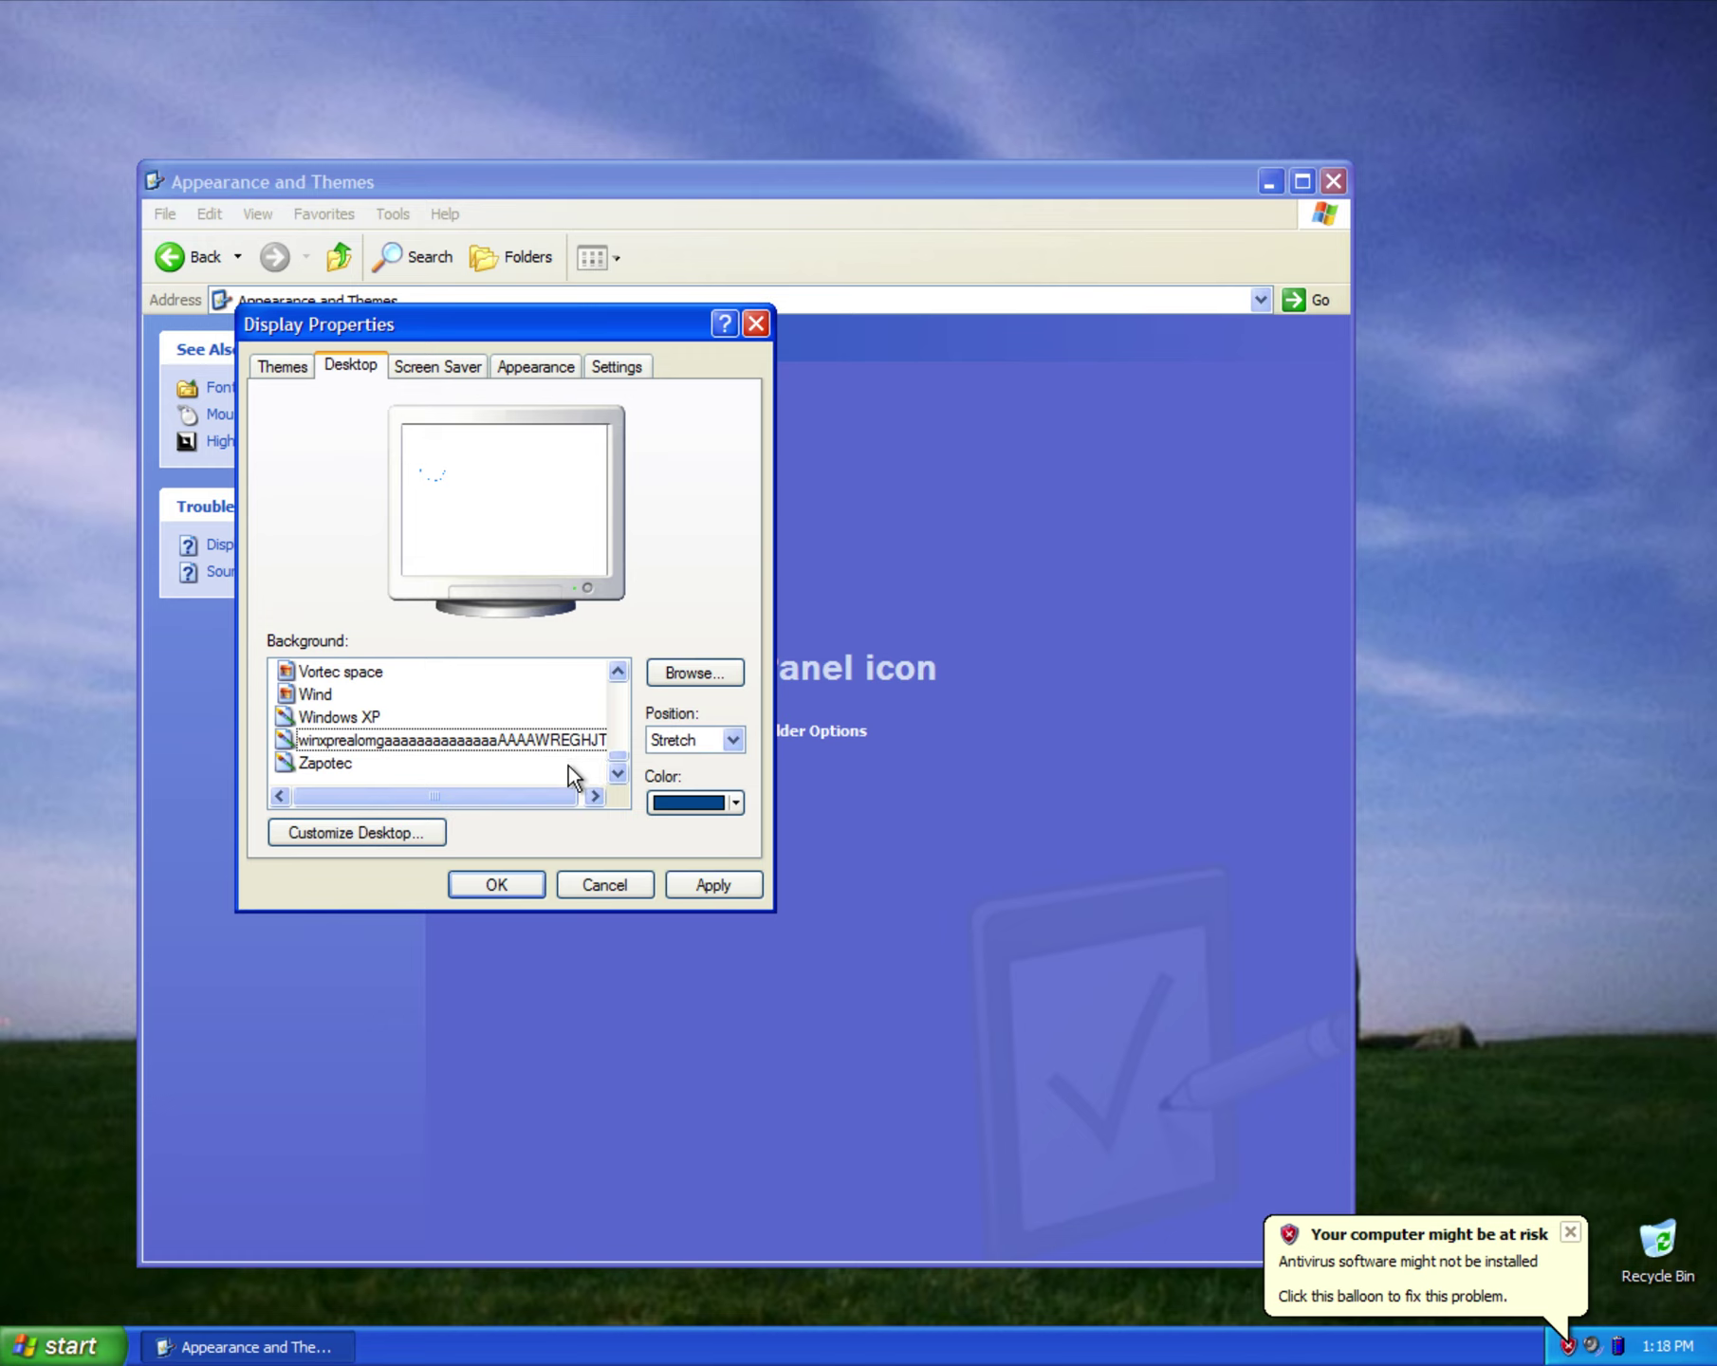
pyautogui.click(338, 764)
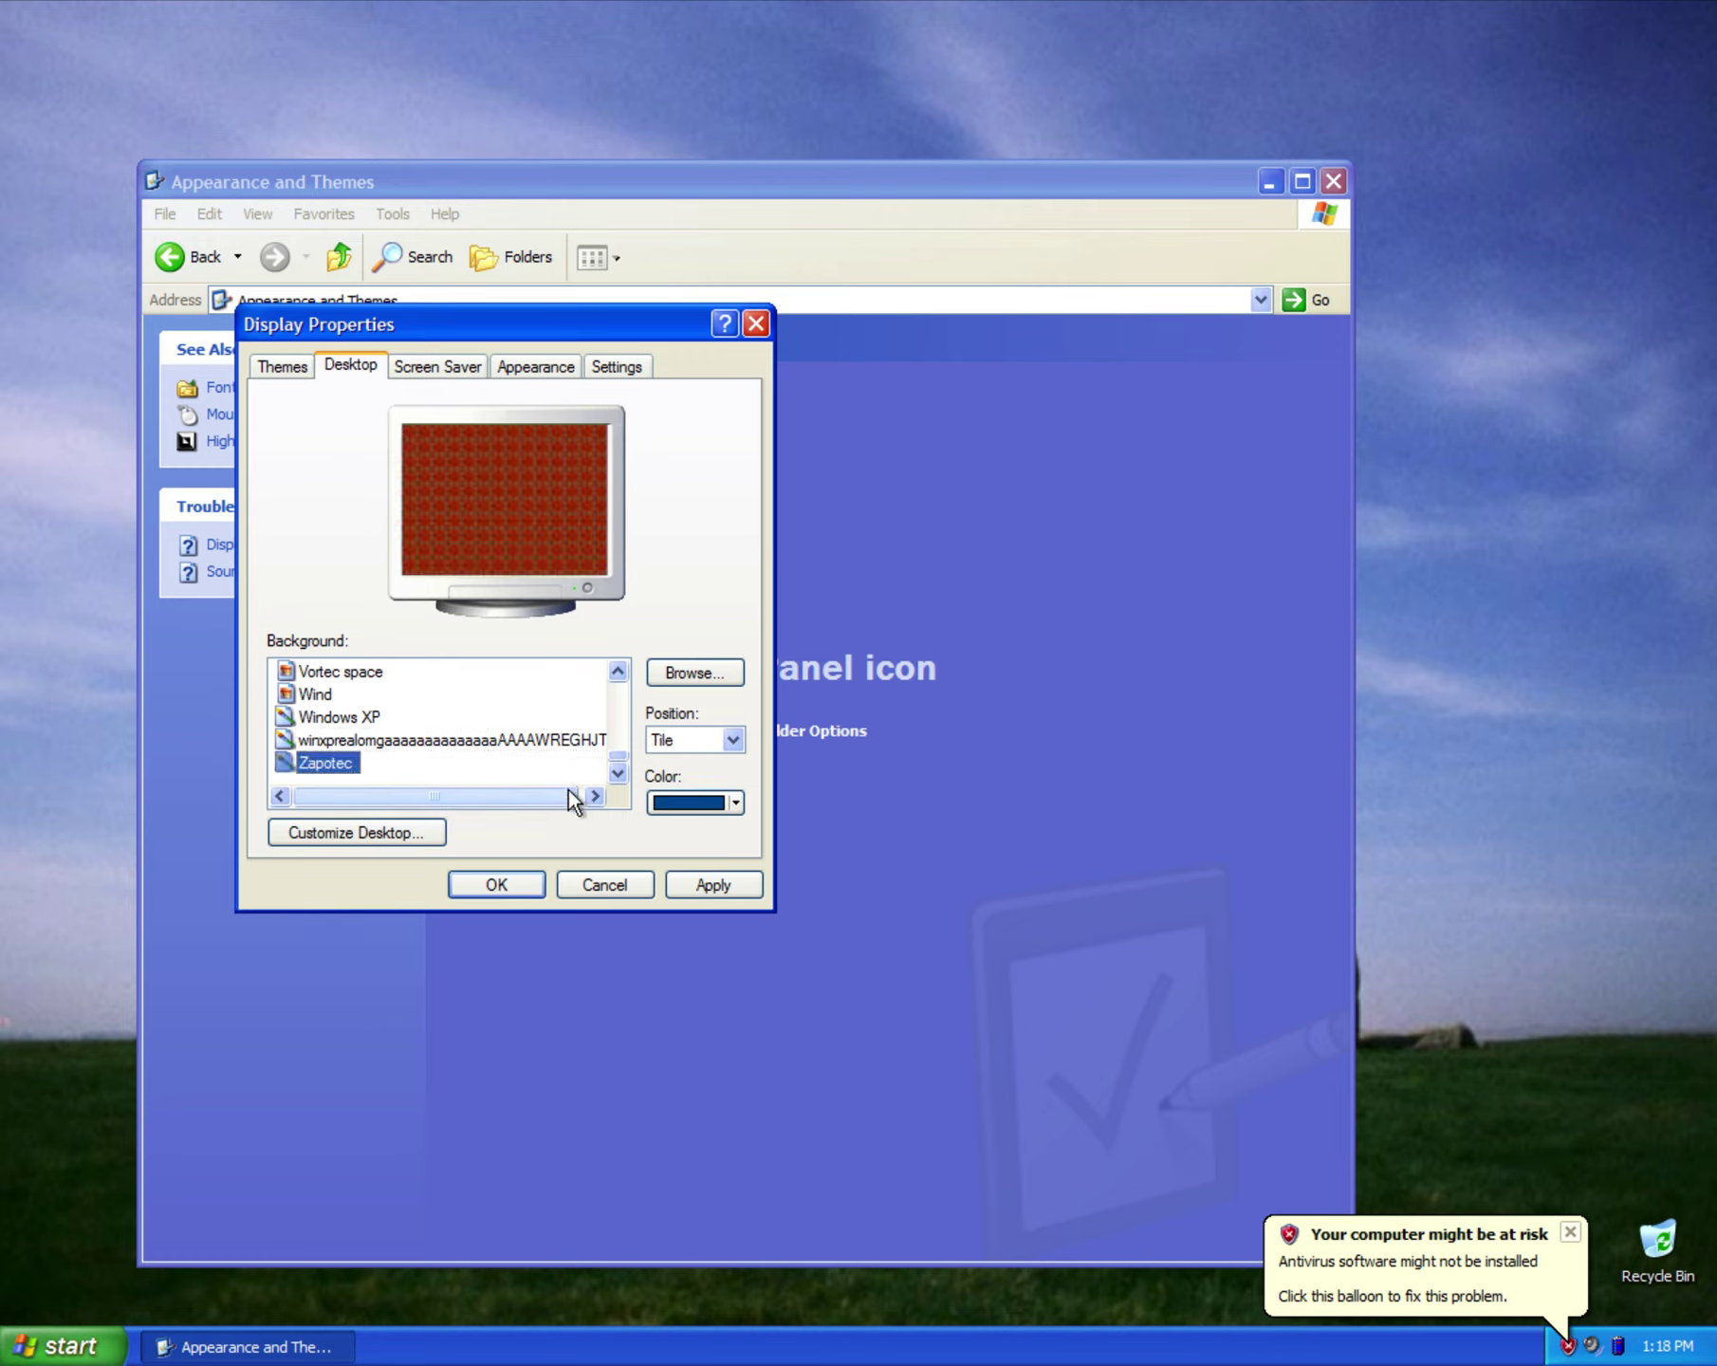
# Apply the Bliss picture as the desktop background and dismiss the security warning balloon.
pyautogui.moveTo(616, 767); pyautogui.dragTo(617, 621)
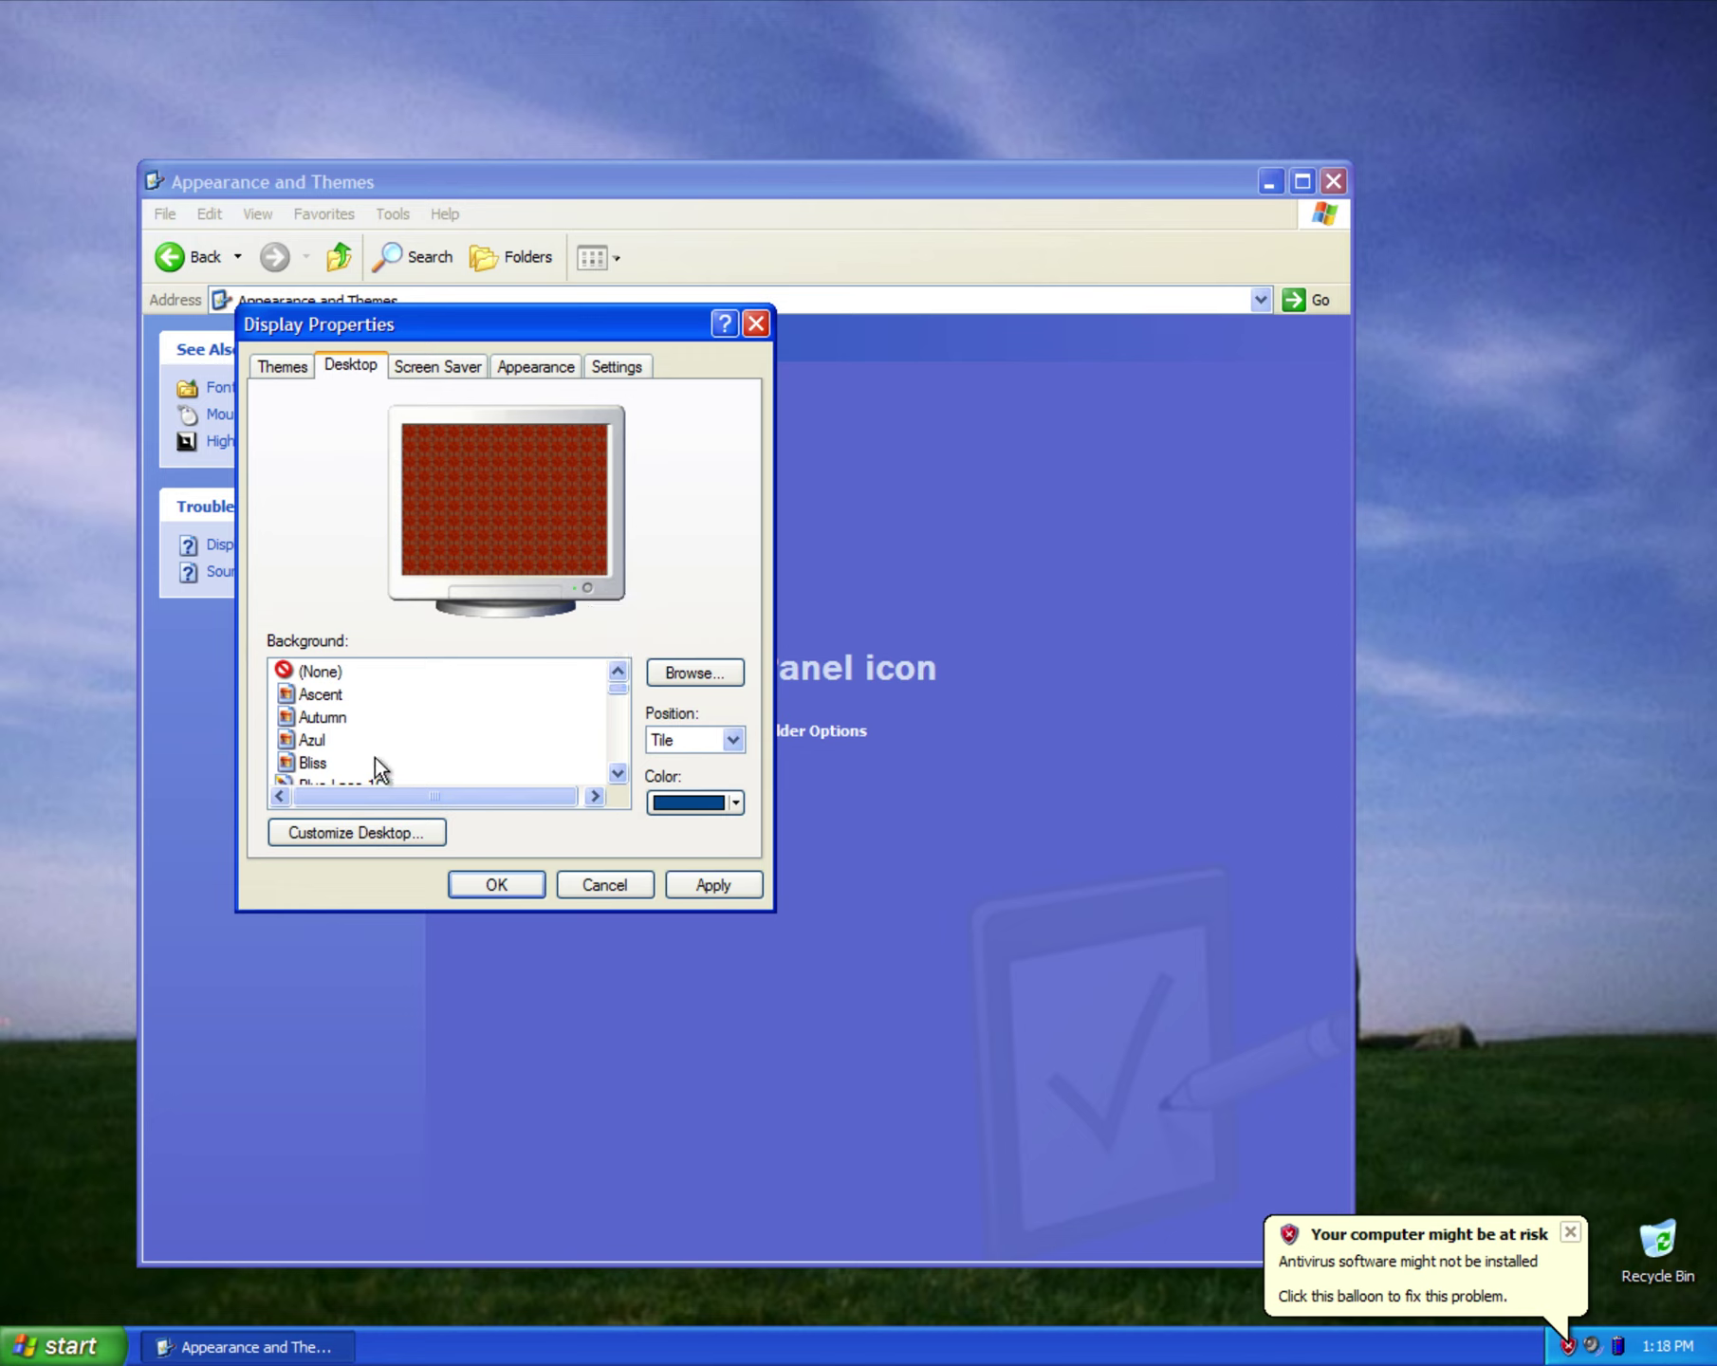
pyautogui.click(339, 762)
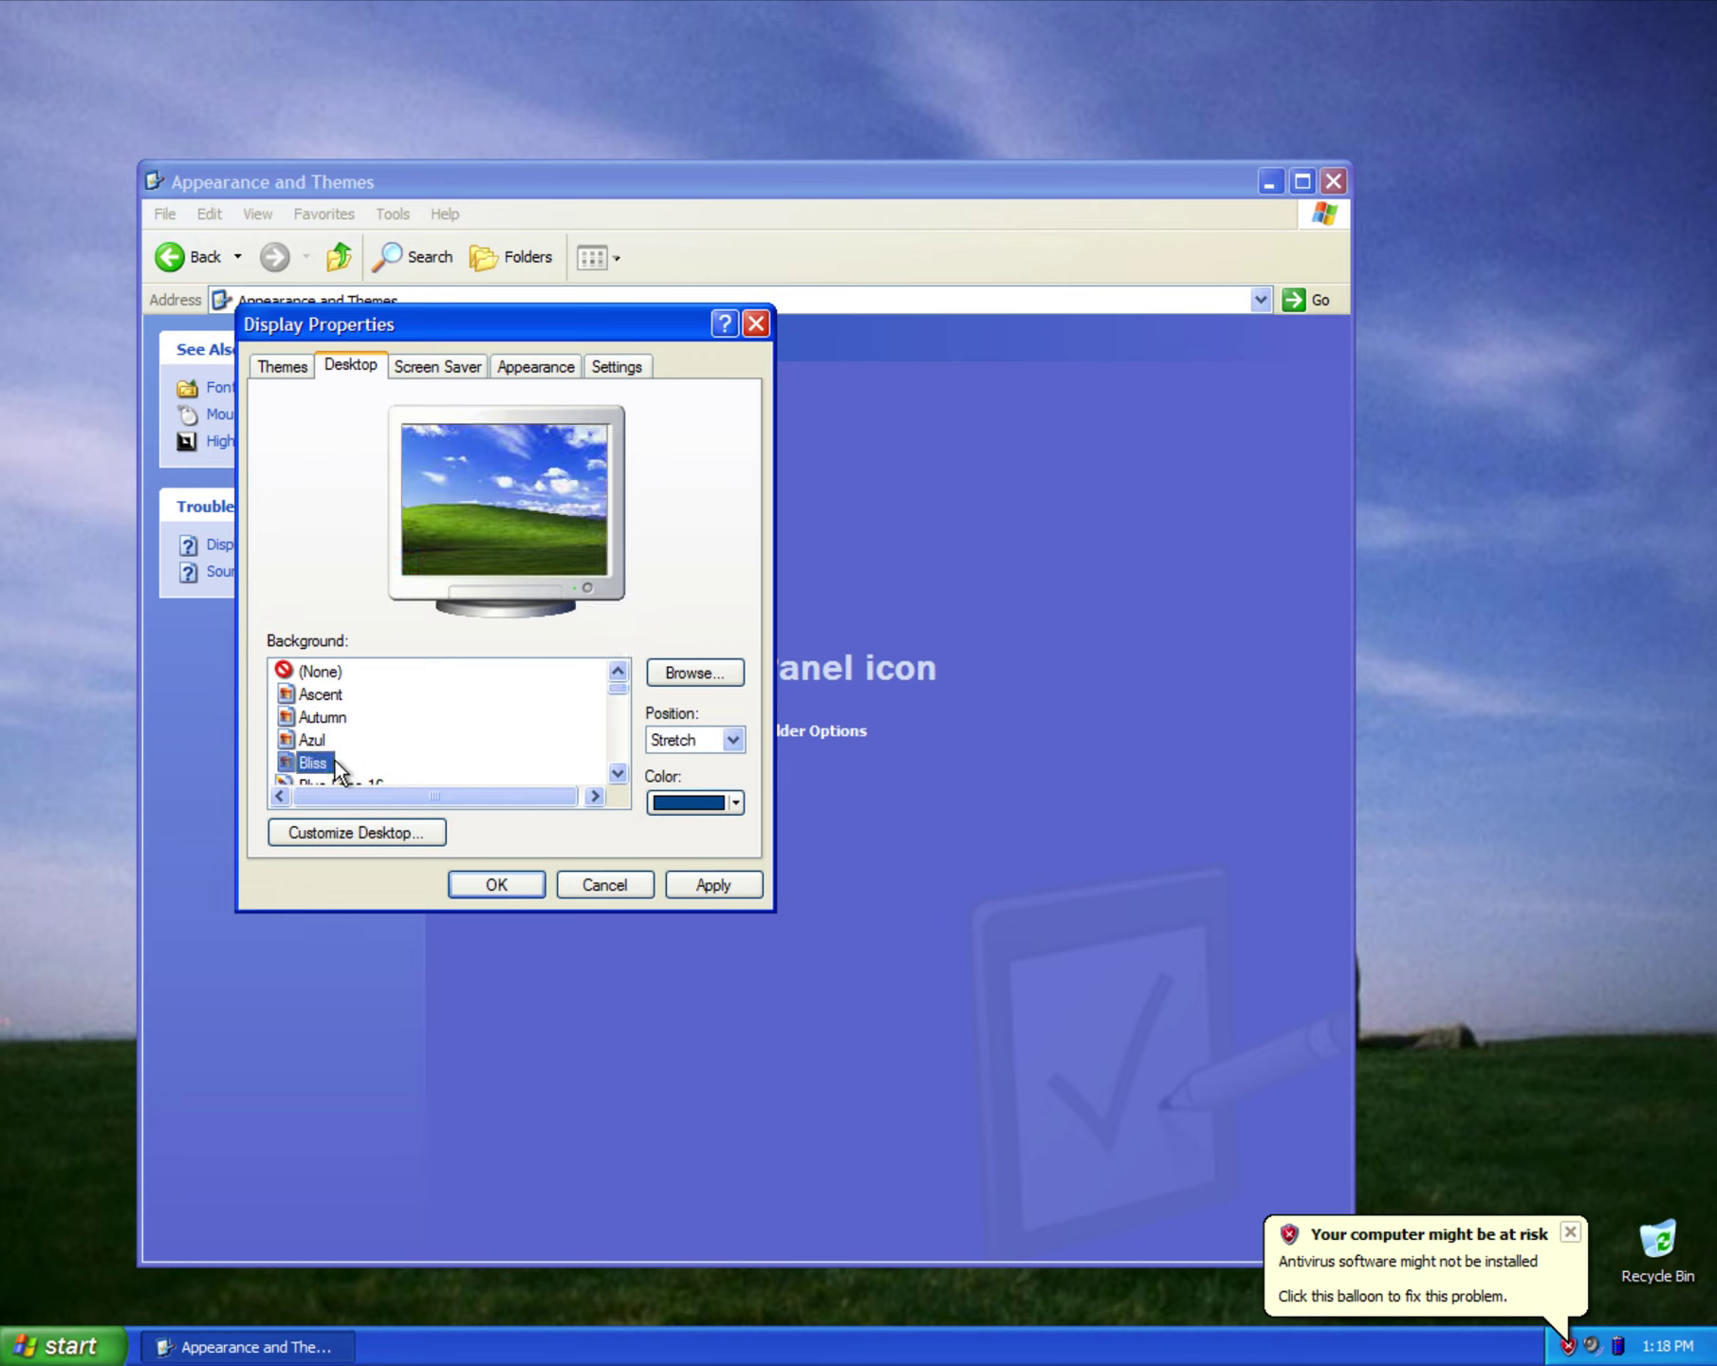
pyautogui.click(694, 894)
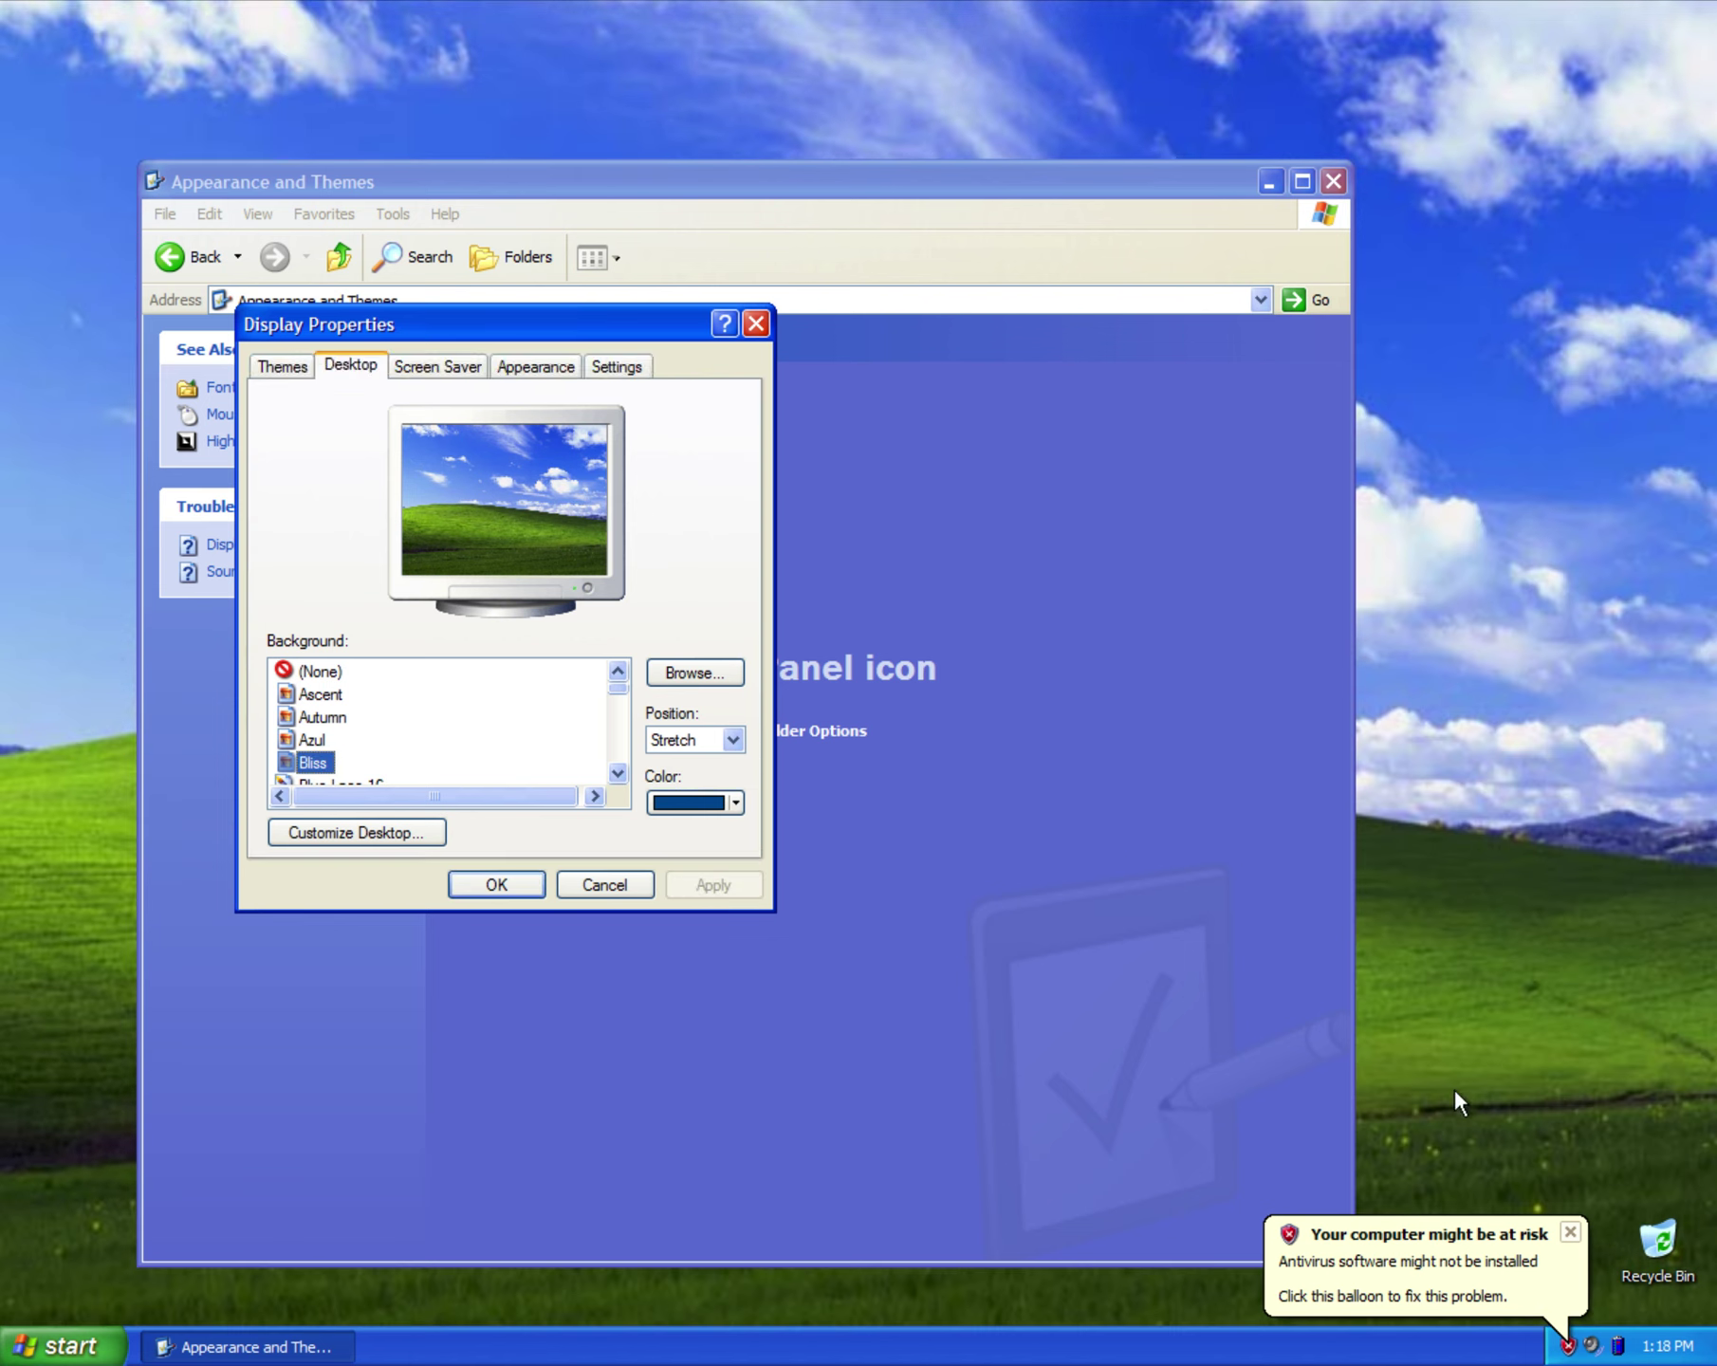
pyautogui.click(1578, 1234)
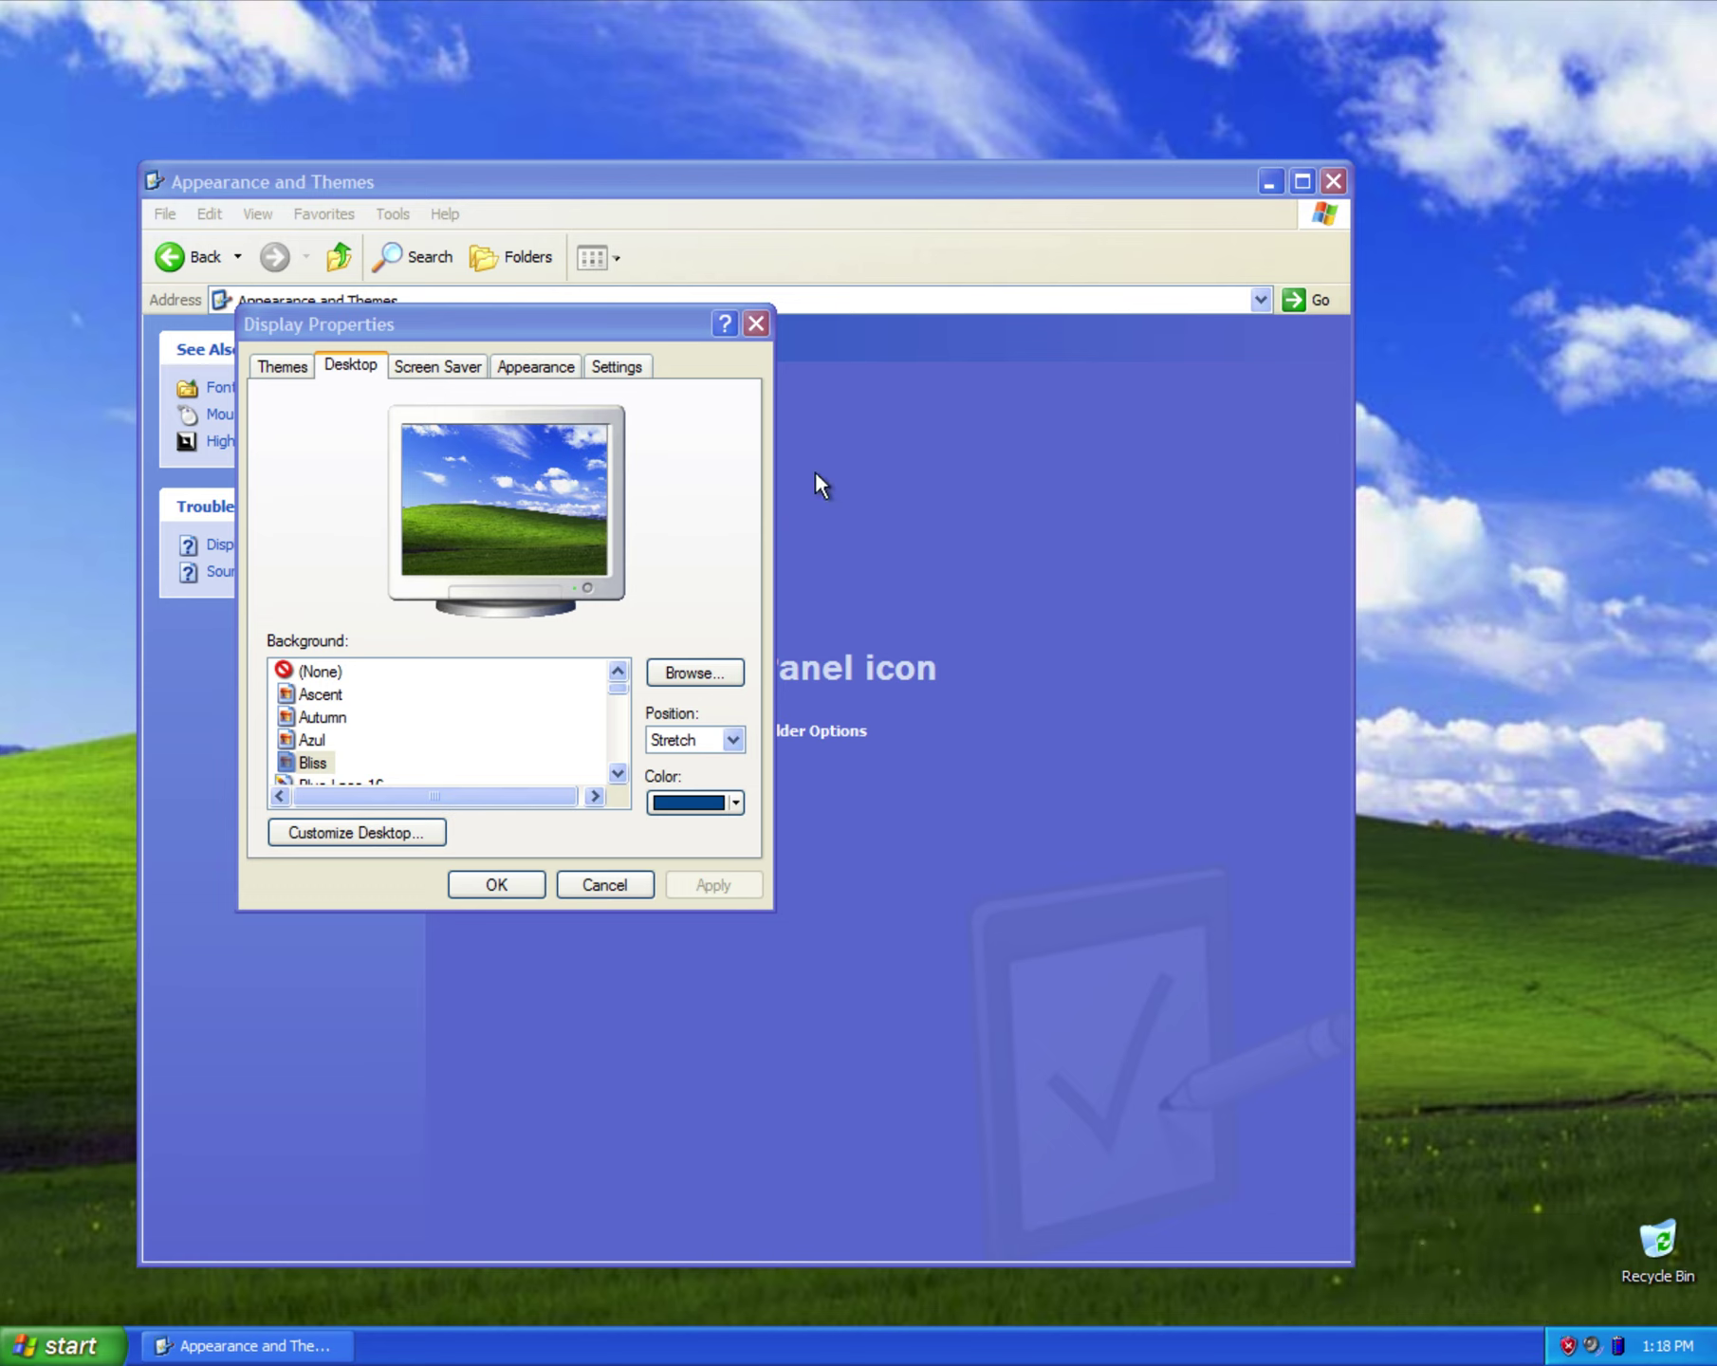
# Look into the file browser for custom backgrounds without choosing one, and close Display Properties and the Appearance and Themes window.
pyautogui.click(703, 680)
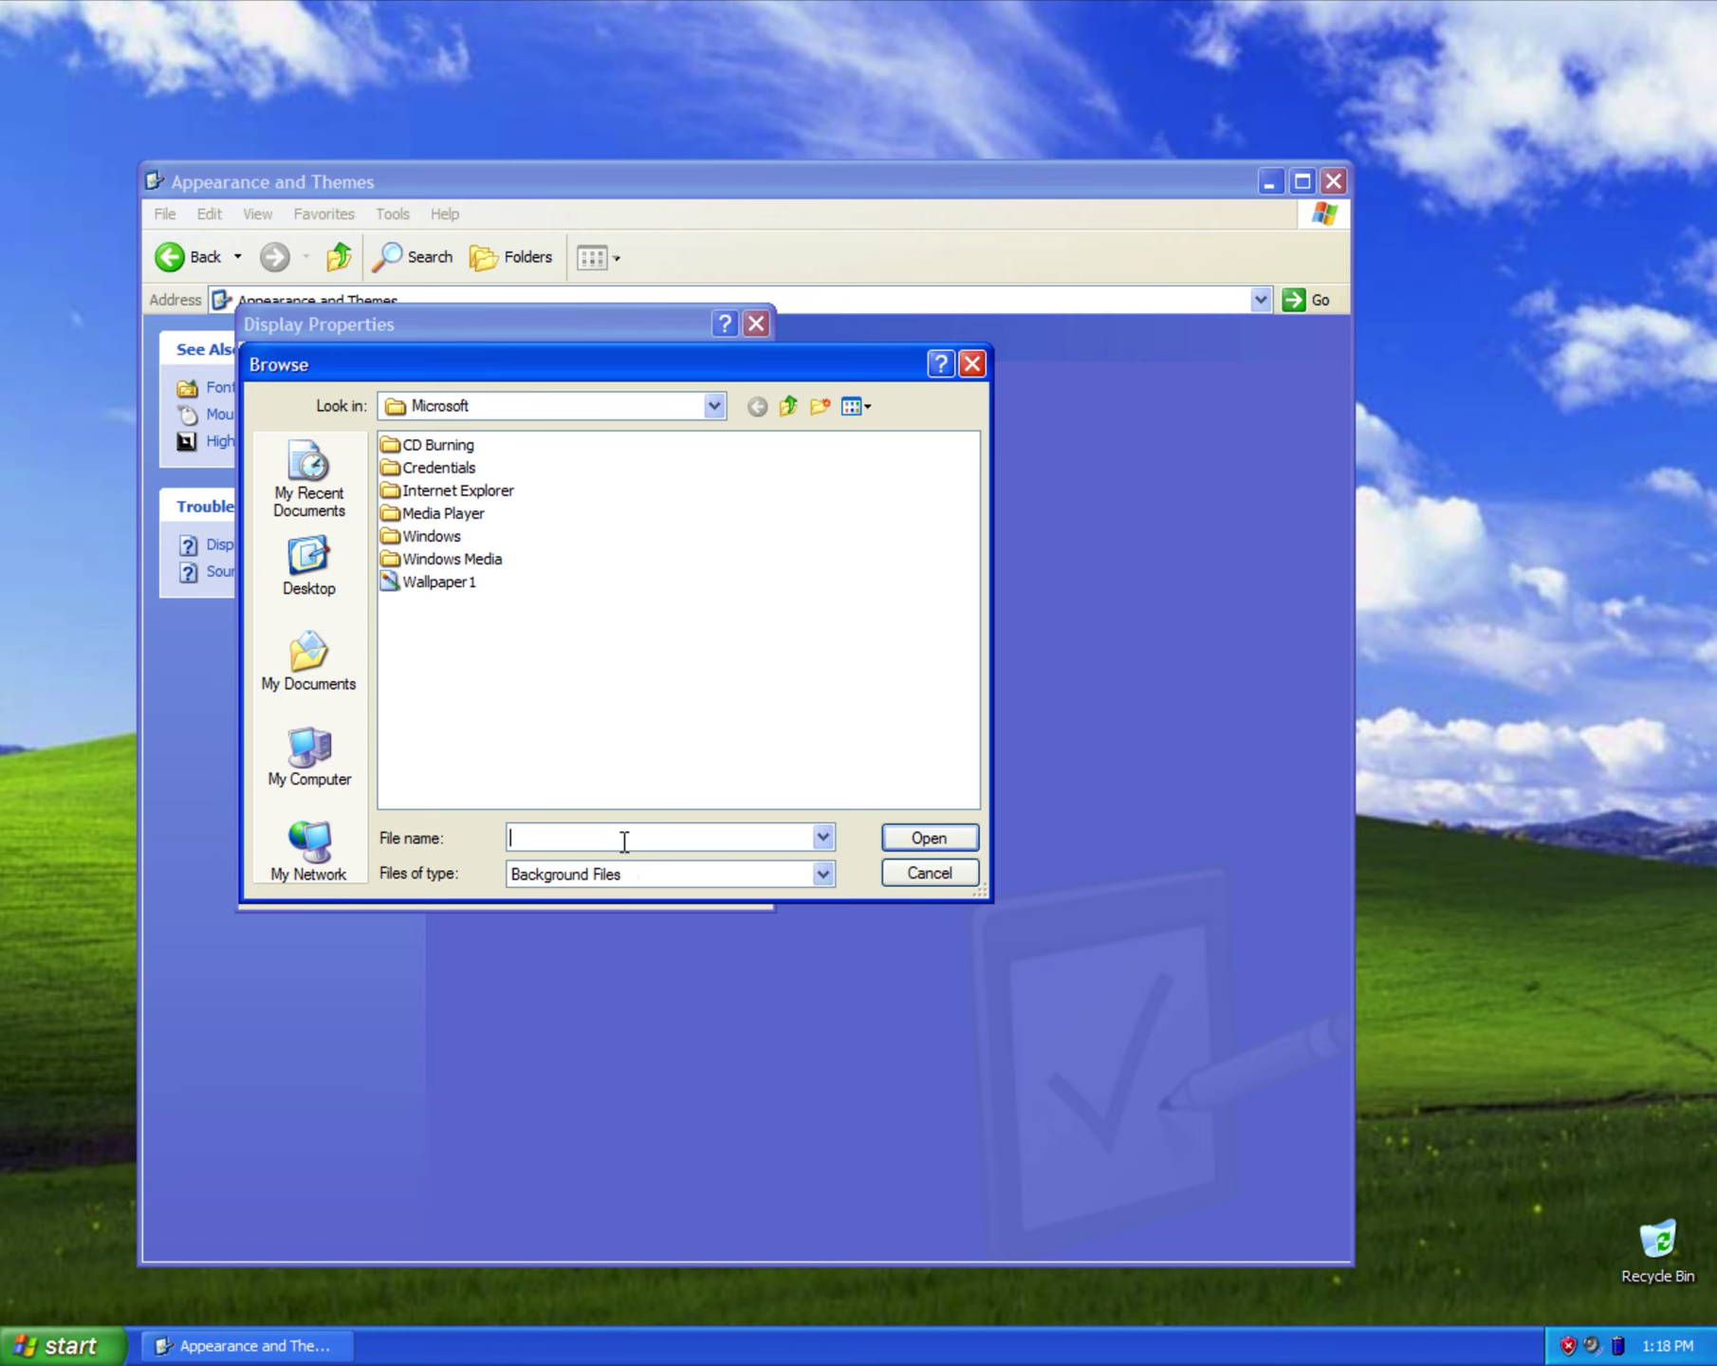
pyautogui.click(975, 370)
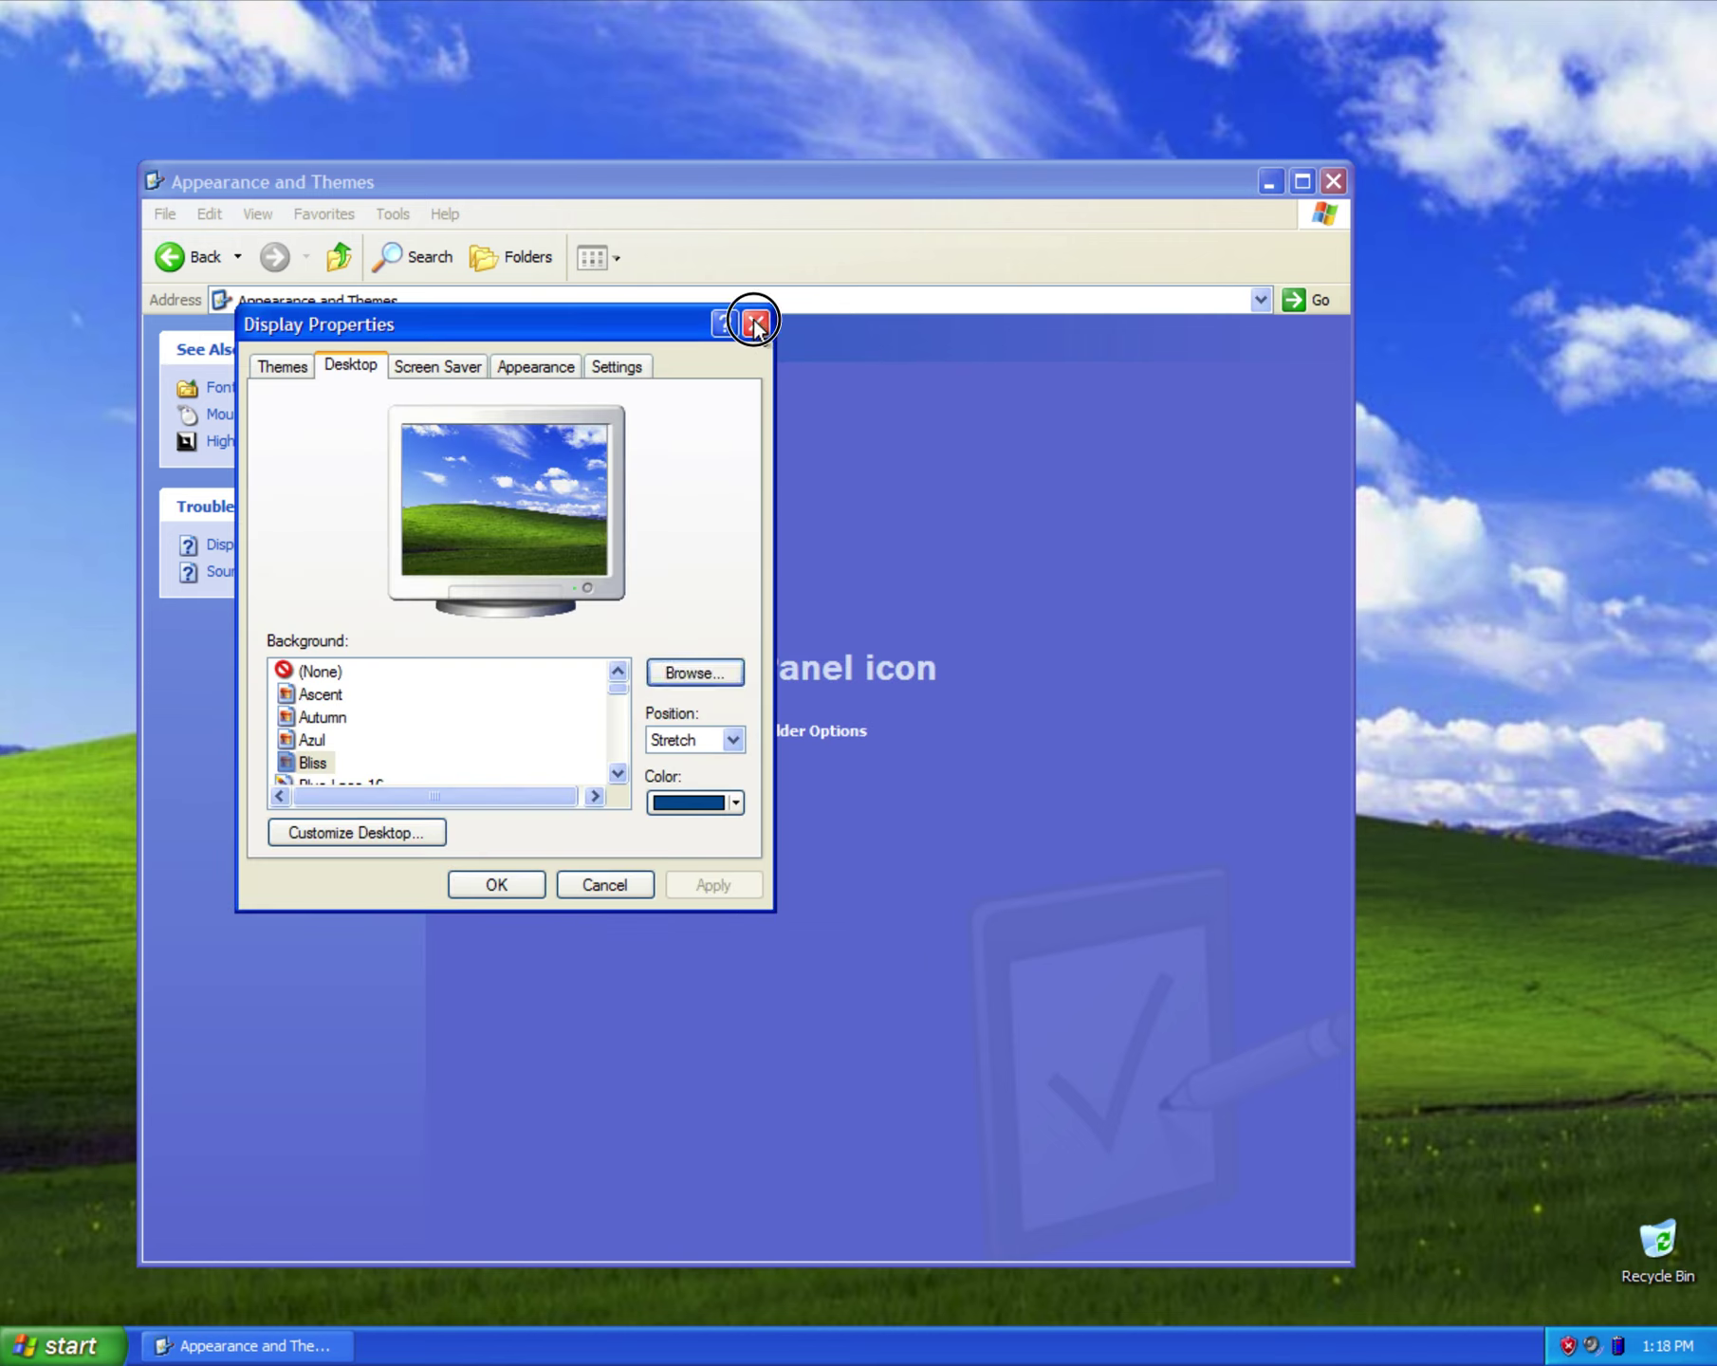
pyautogui.click(756, 323)
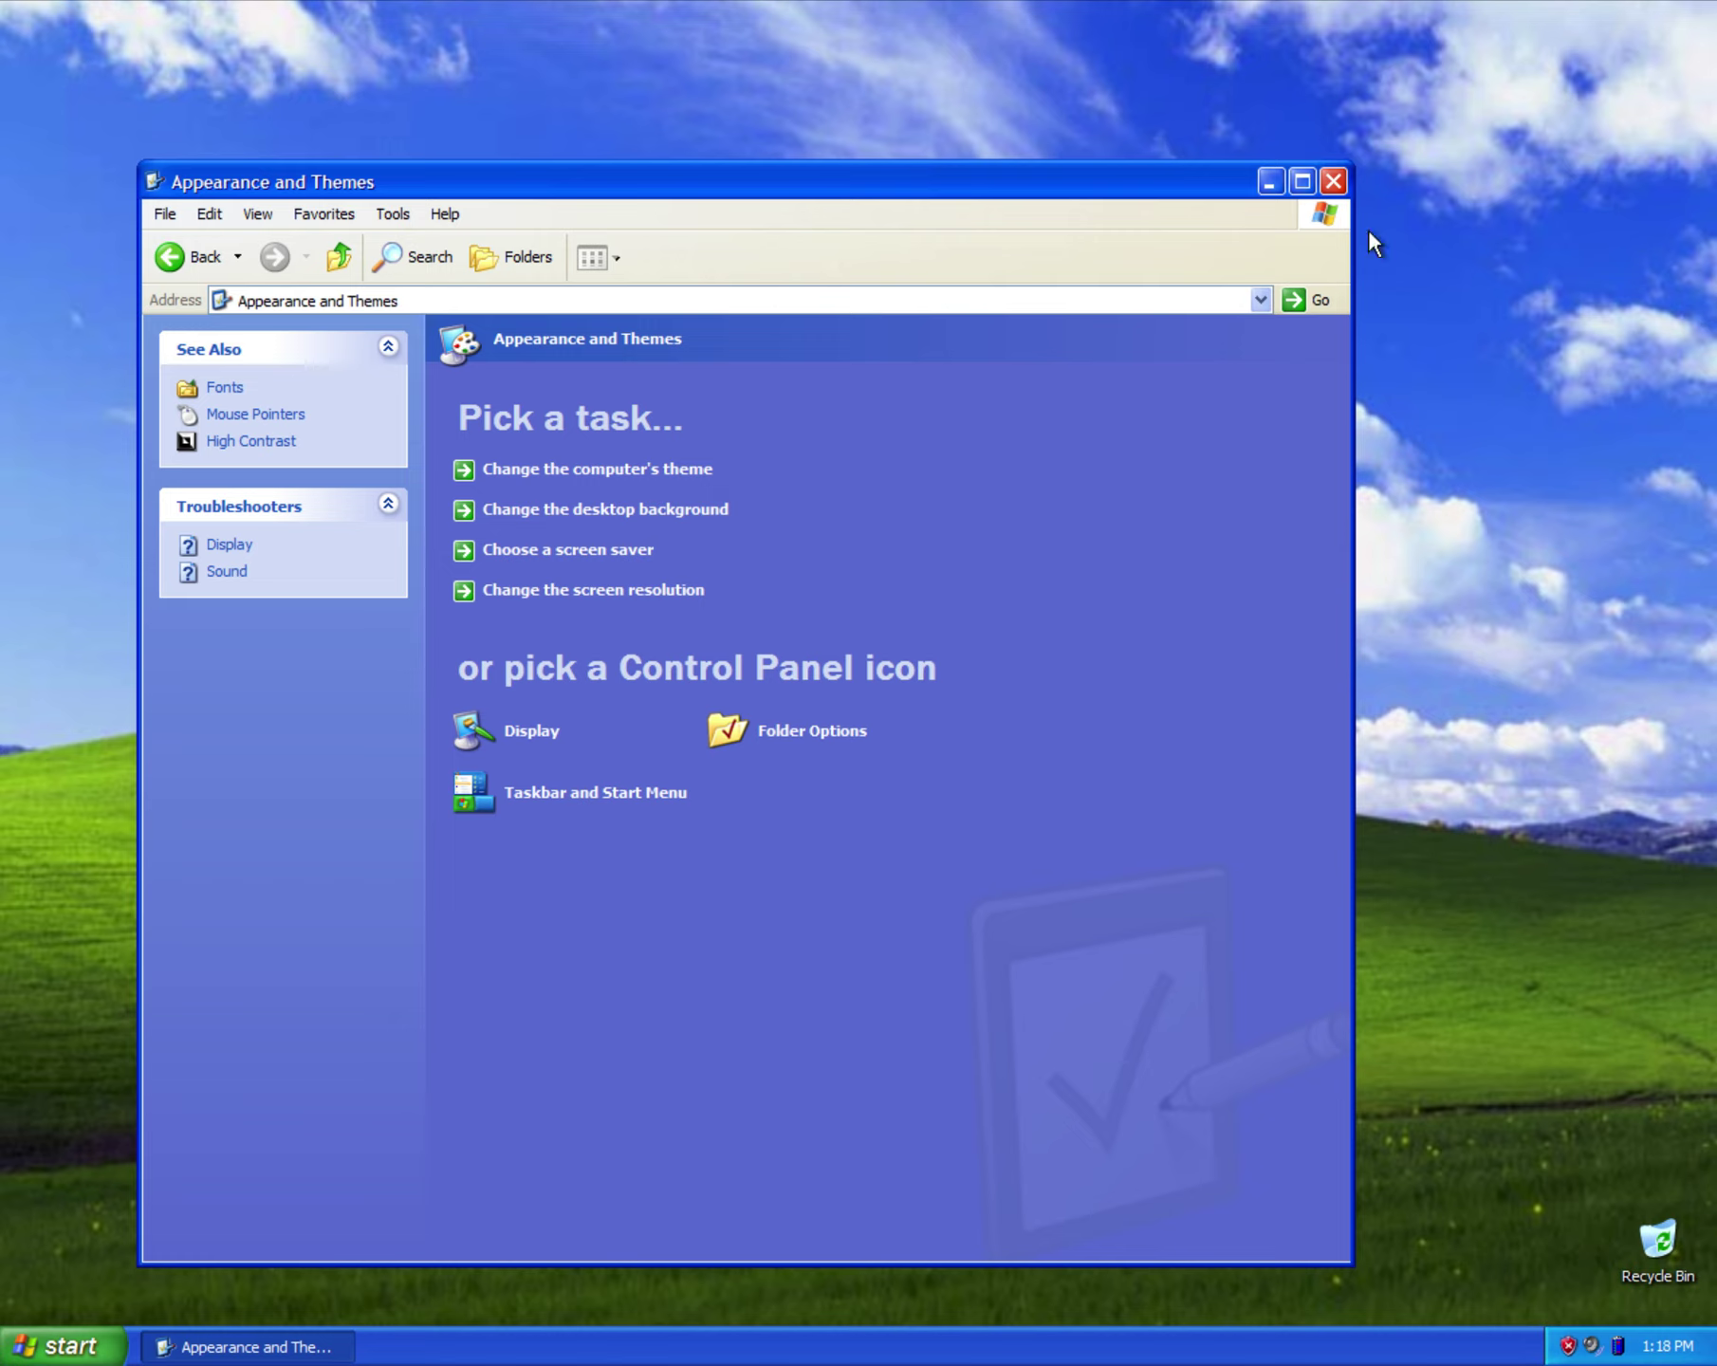
pyautogui.click(1333, 181)
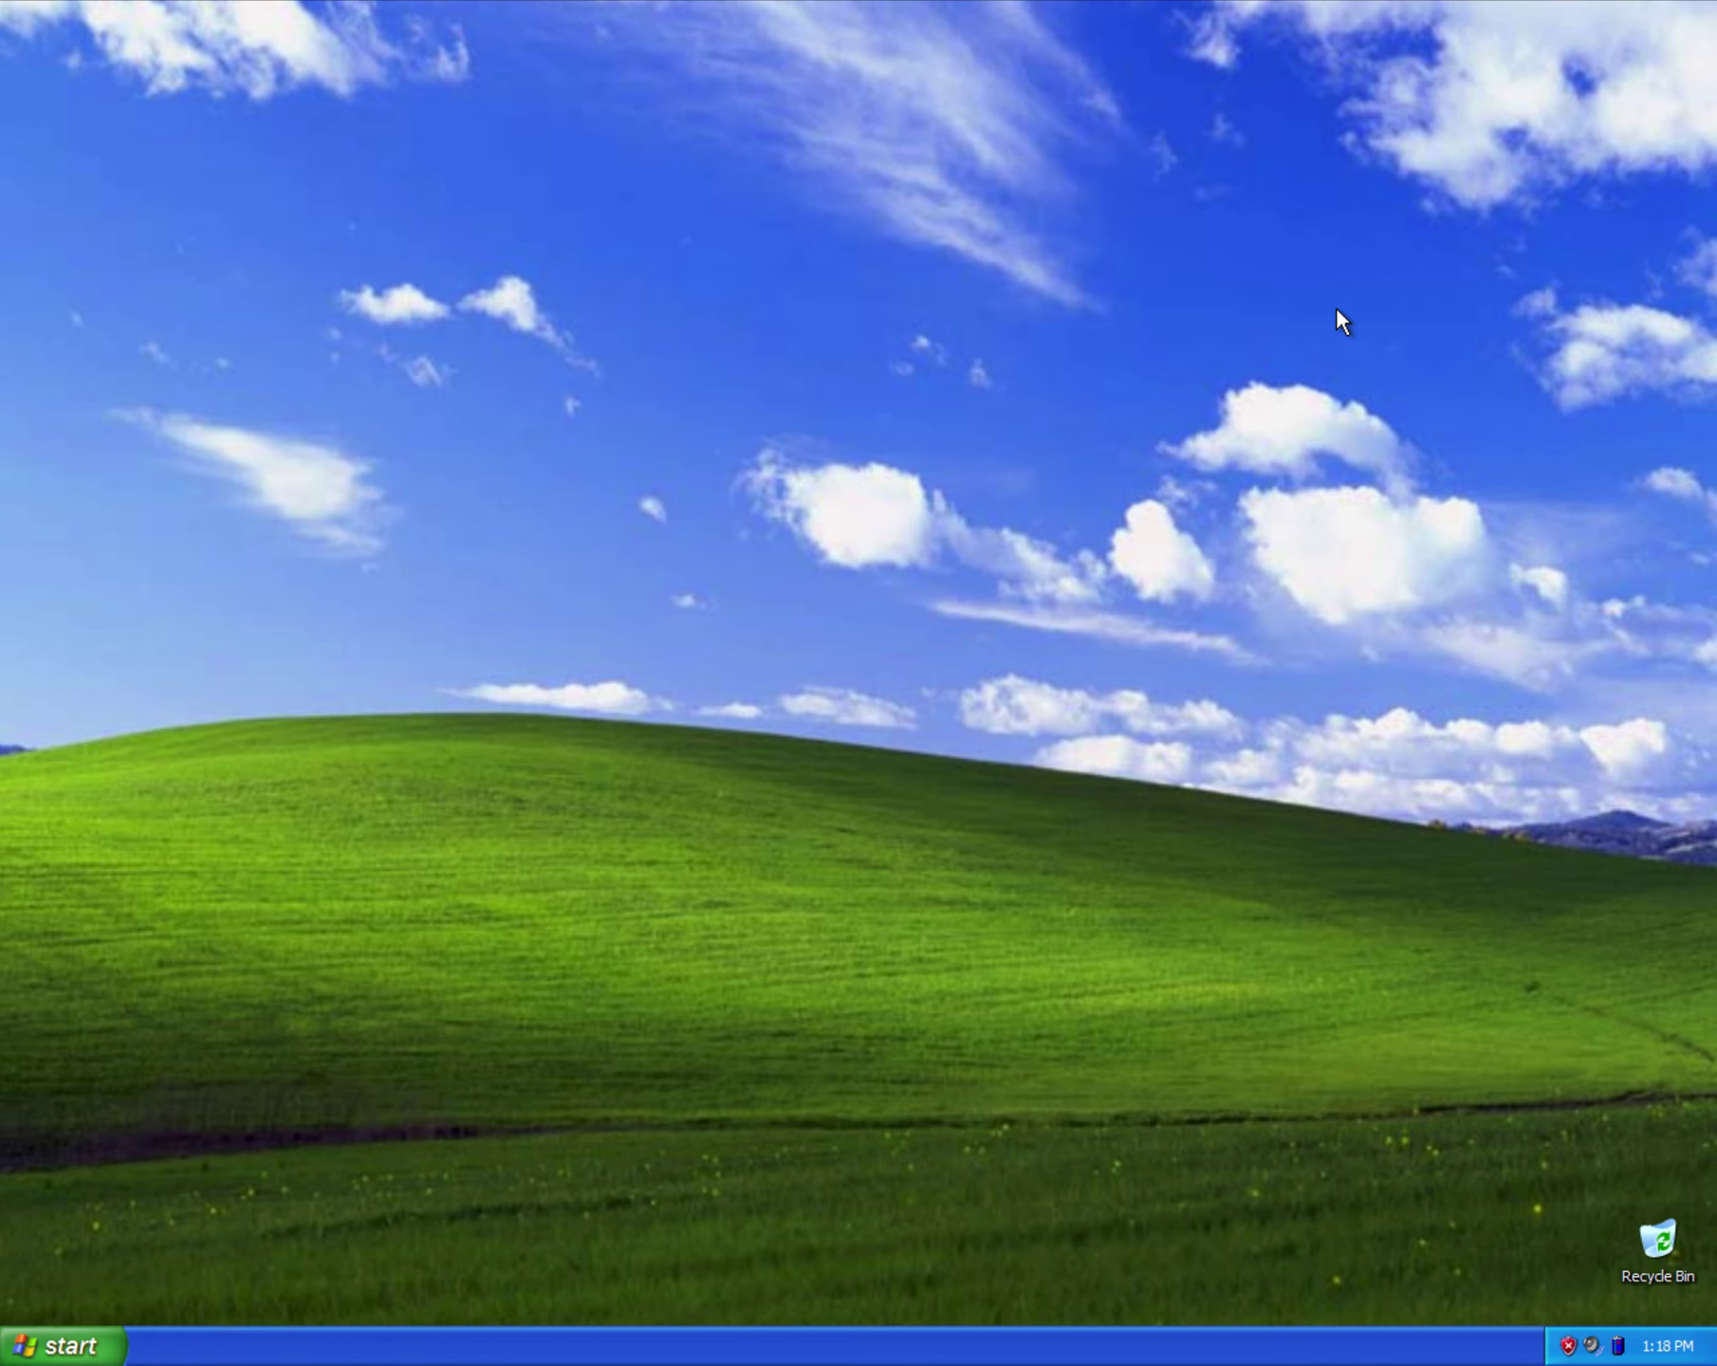
# Open Internet Explorer and launch Windows Messenger from it.
pyautogui.click(86, 1347)
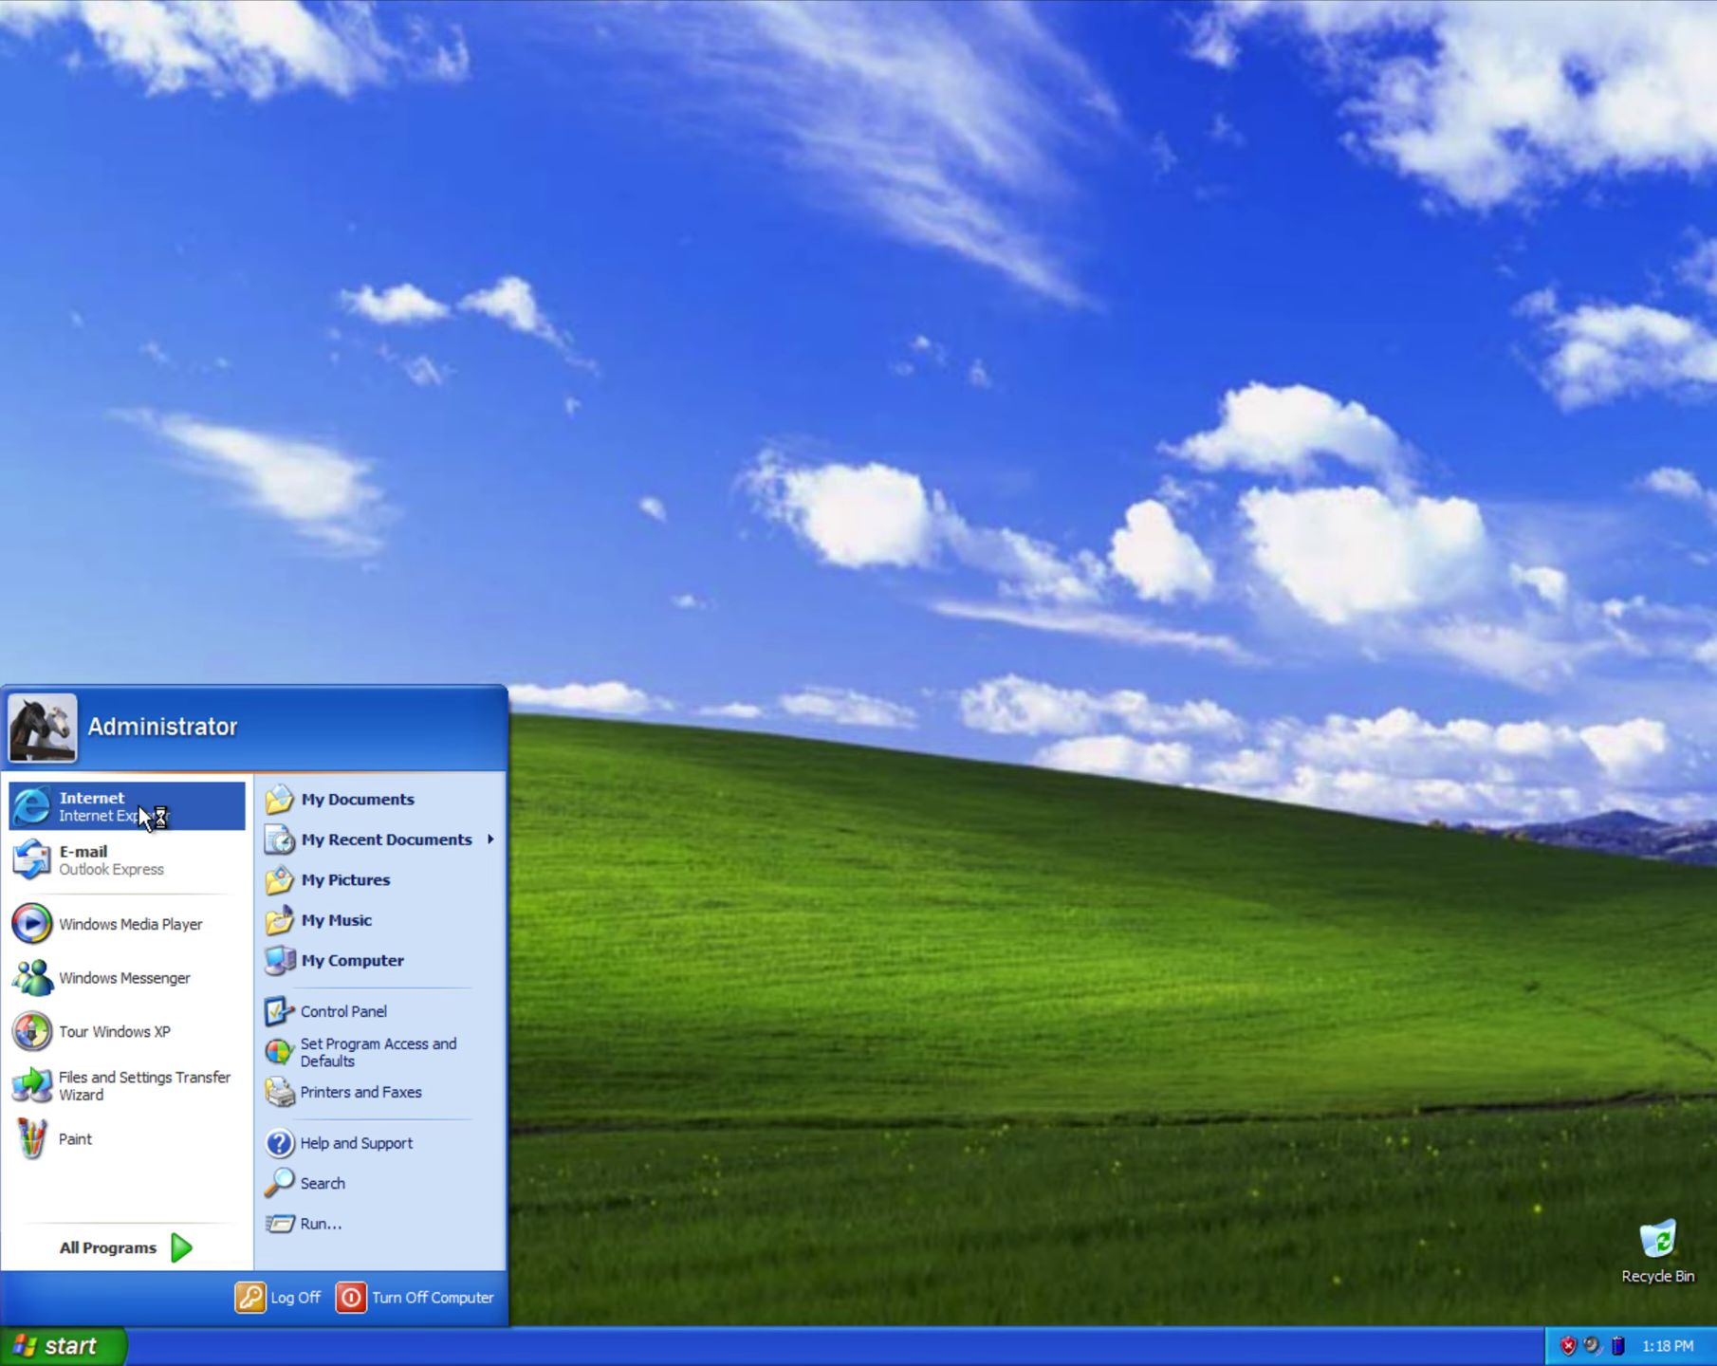
pyautogui.click(139, 803)
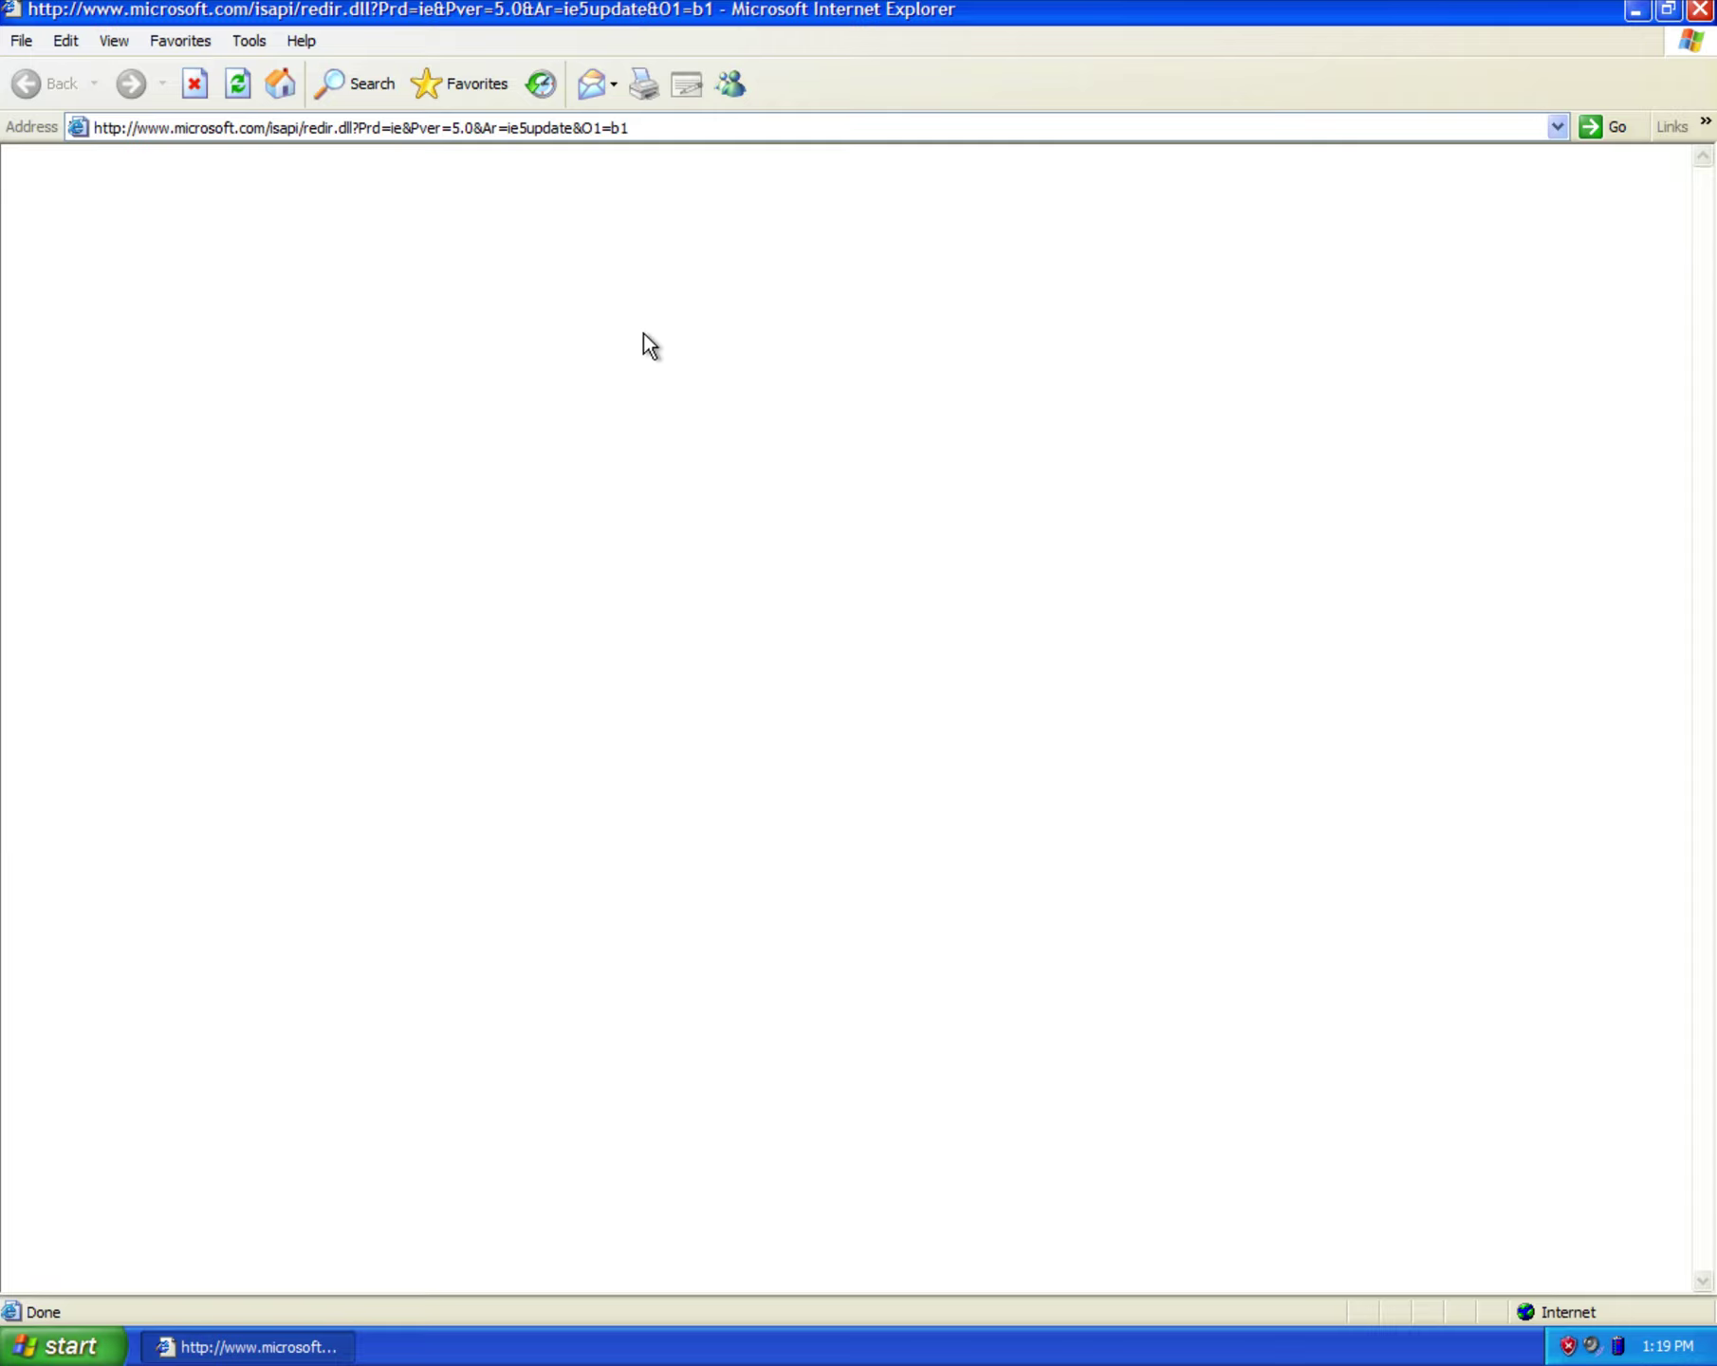
pyautogui.click(748, 78)
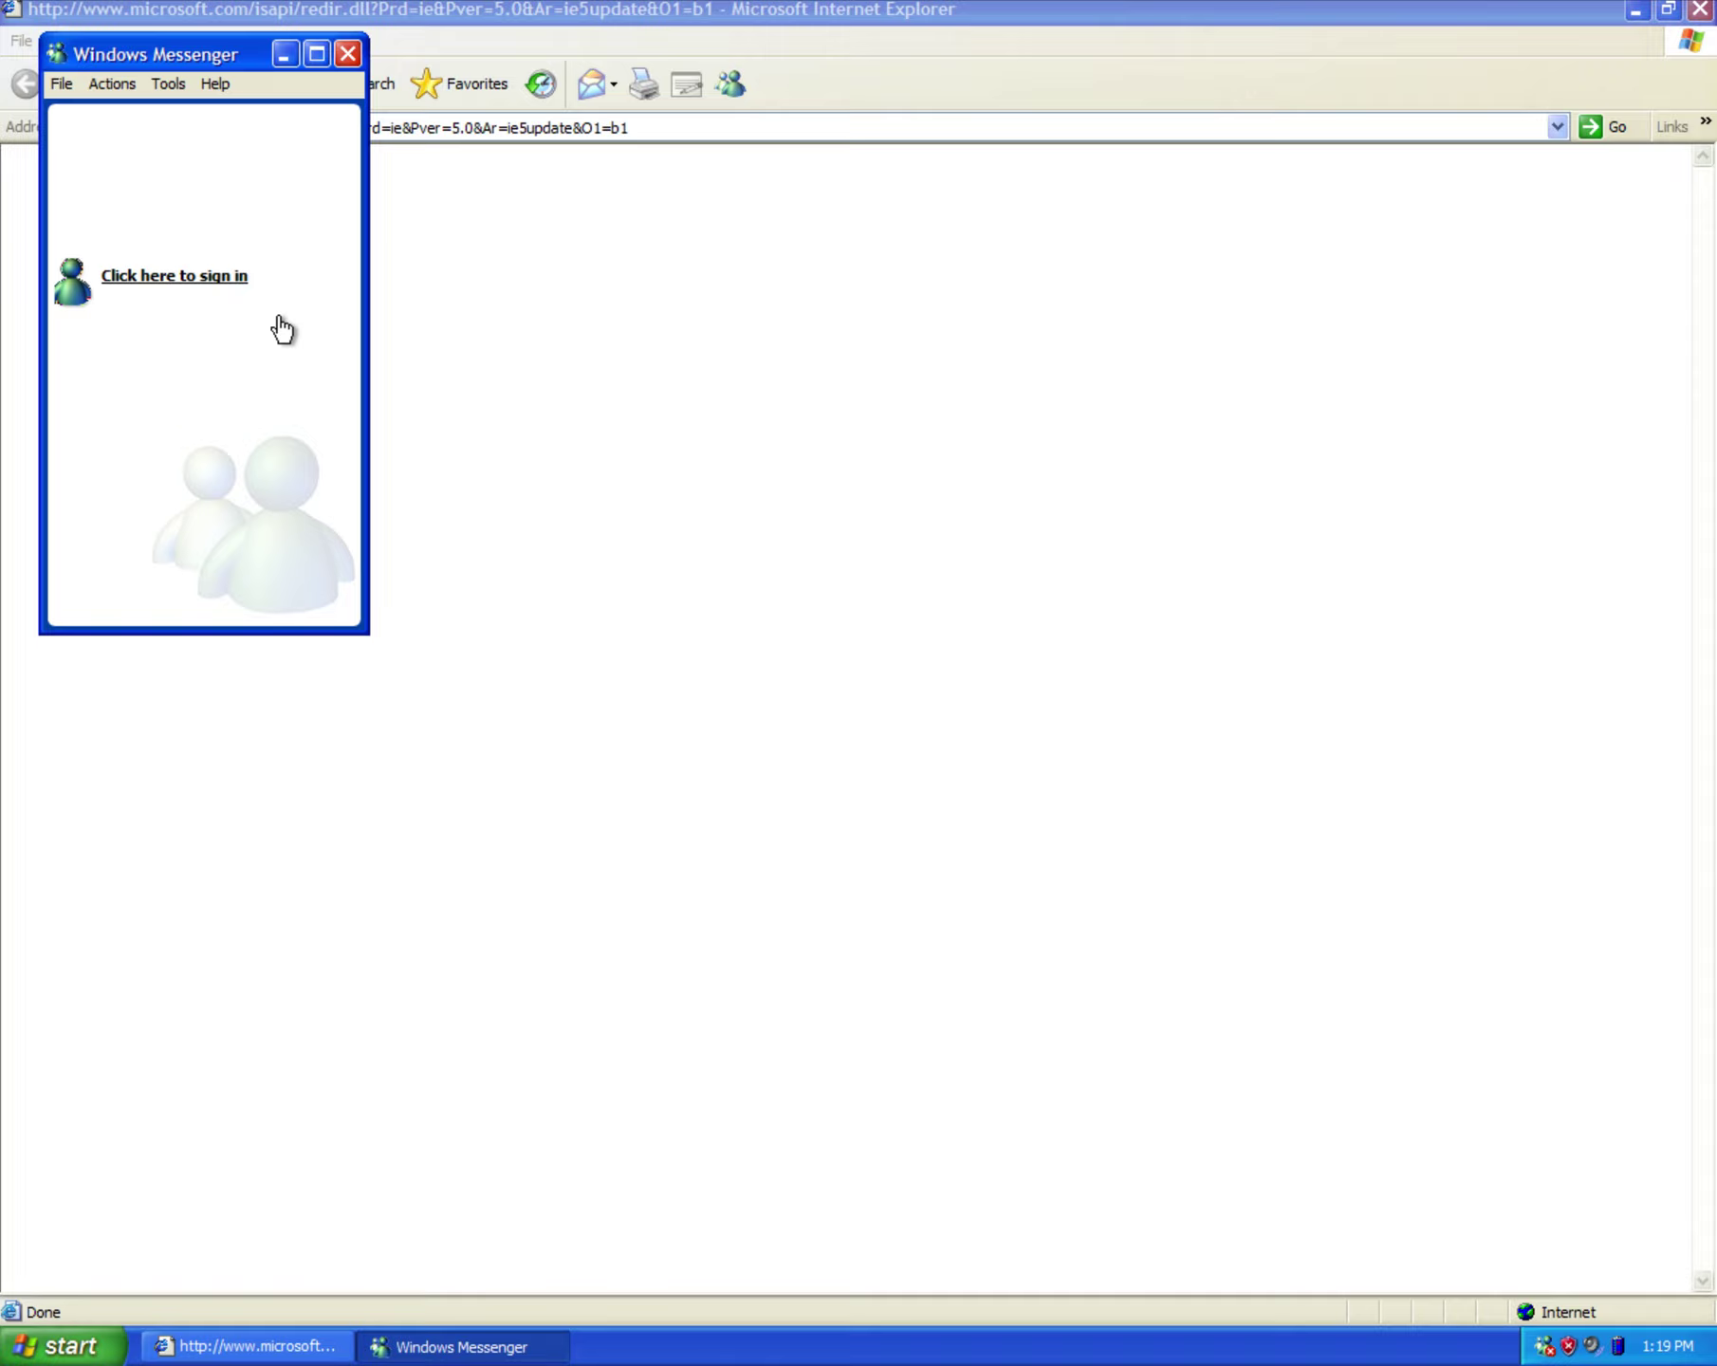
pyautogui.click(216, 283)
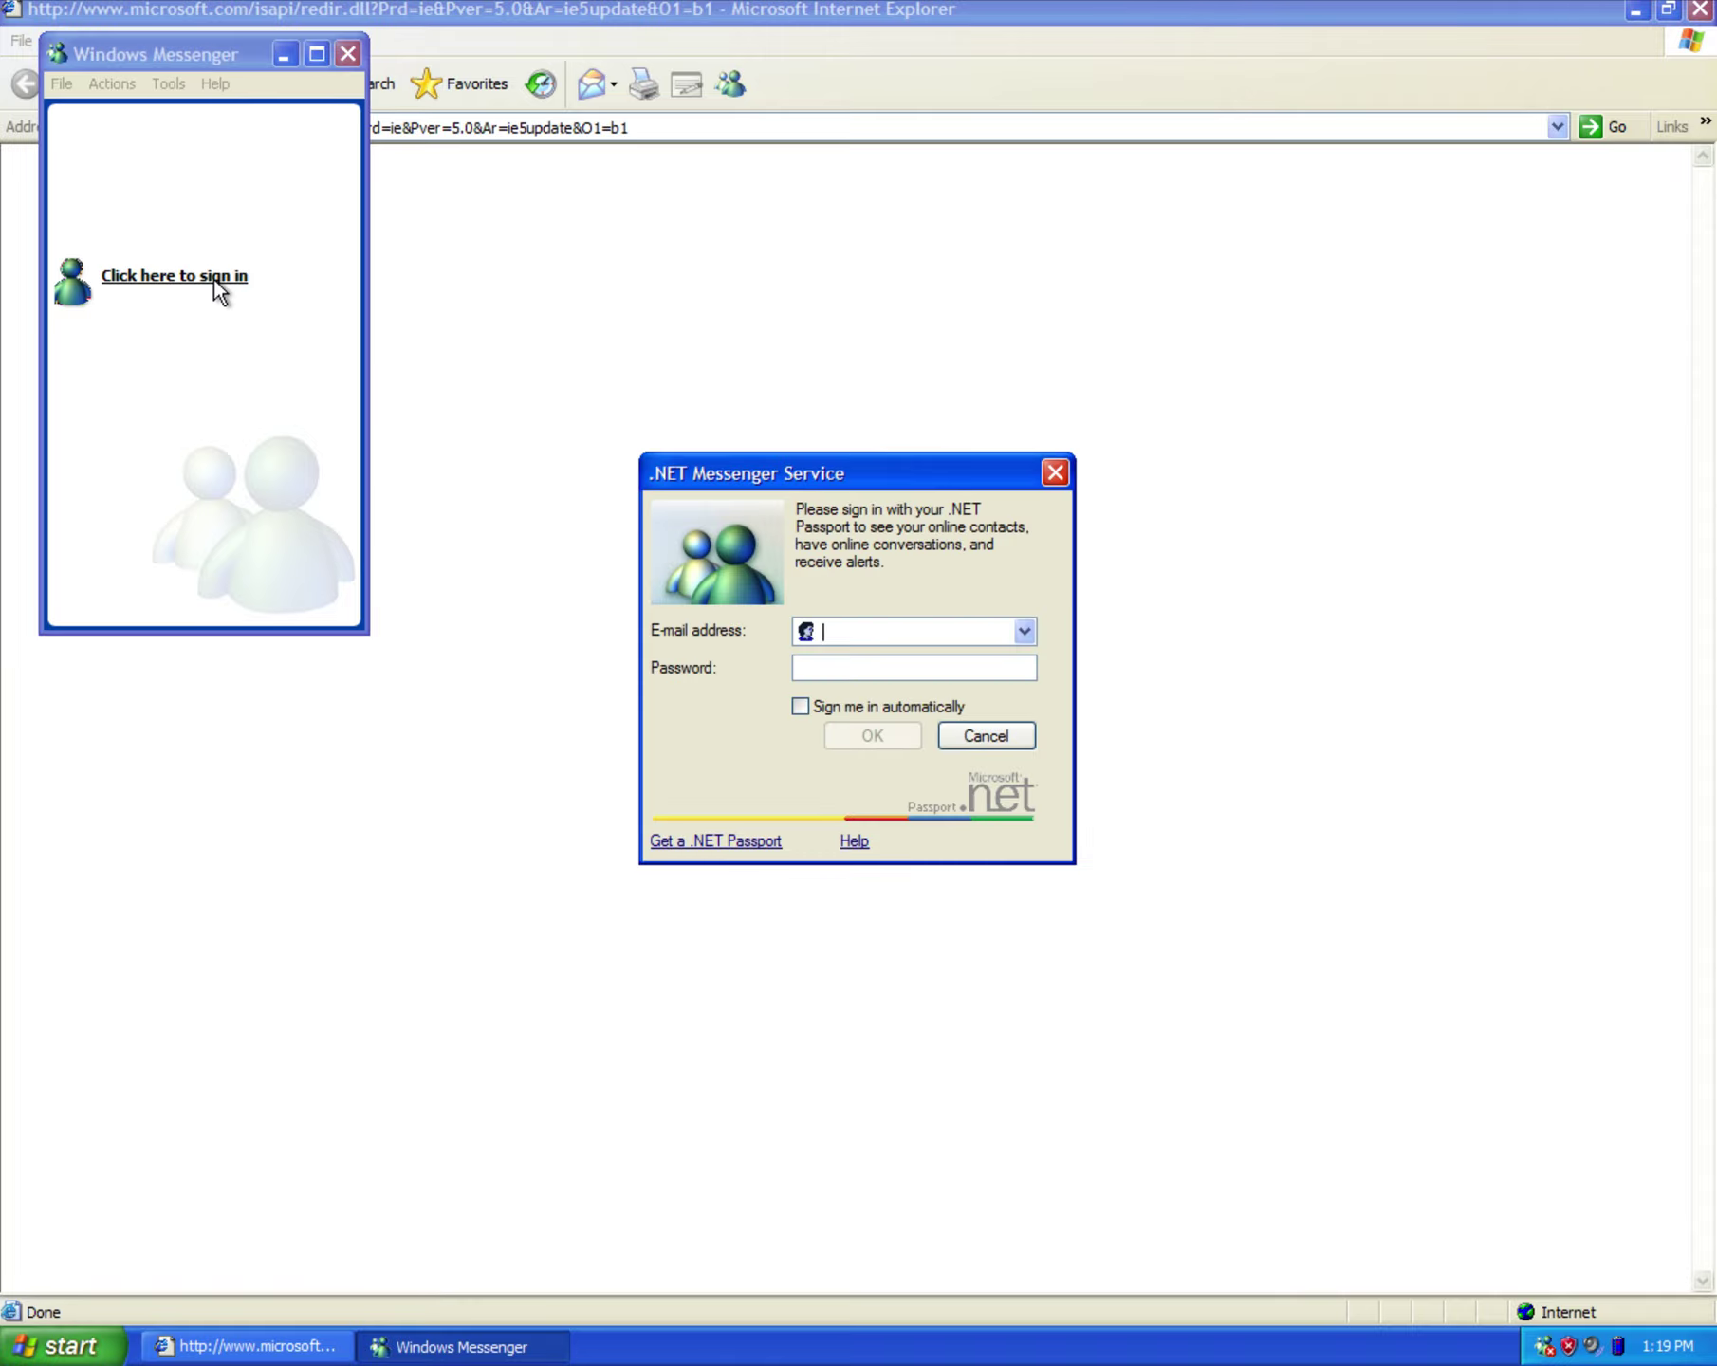
pyautogui.write('blahbla')
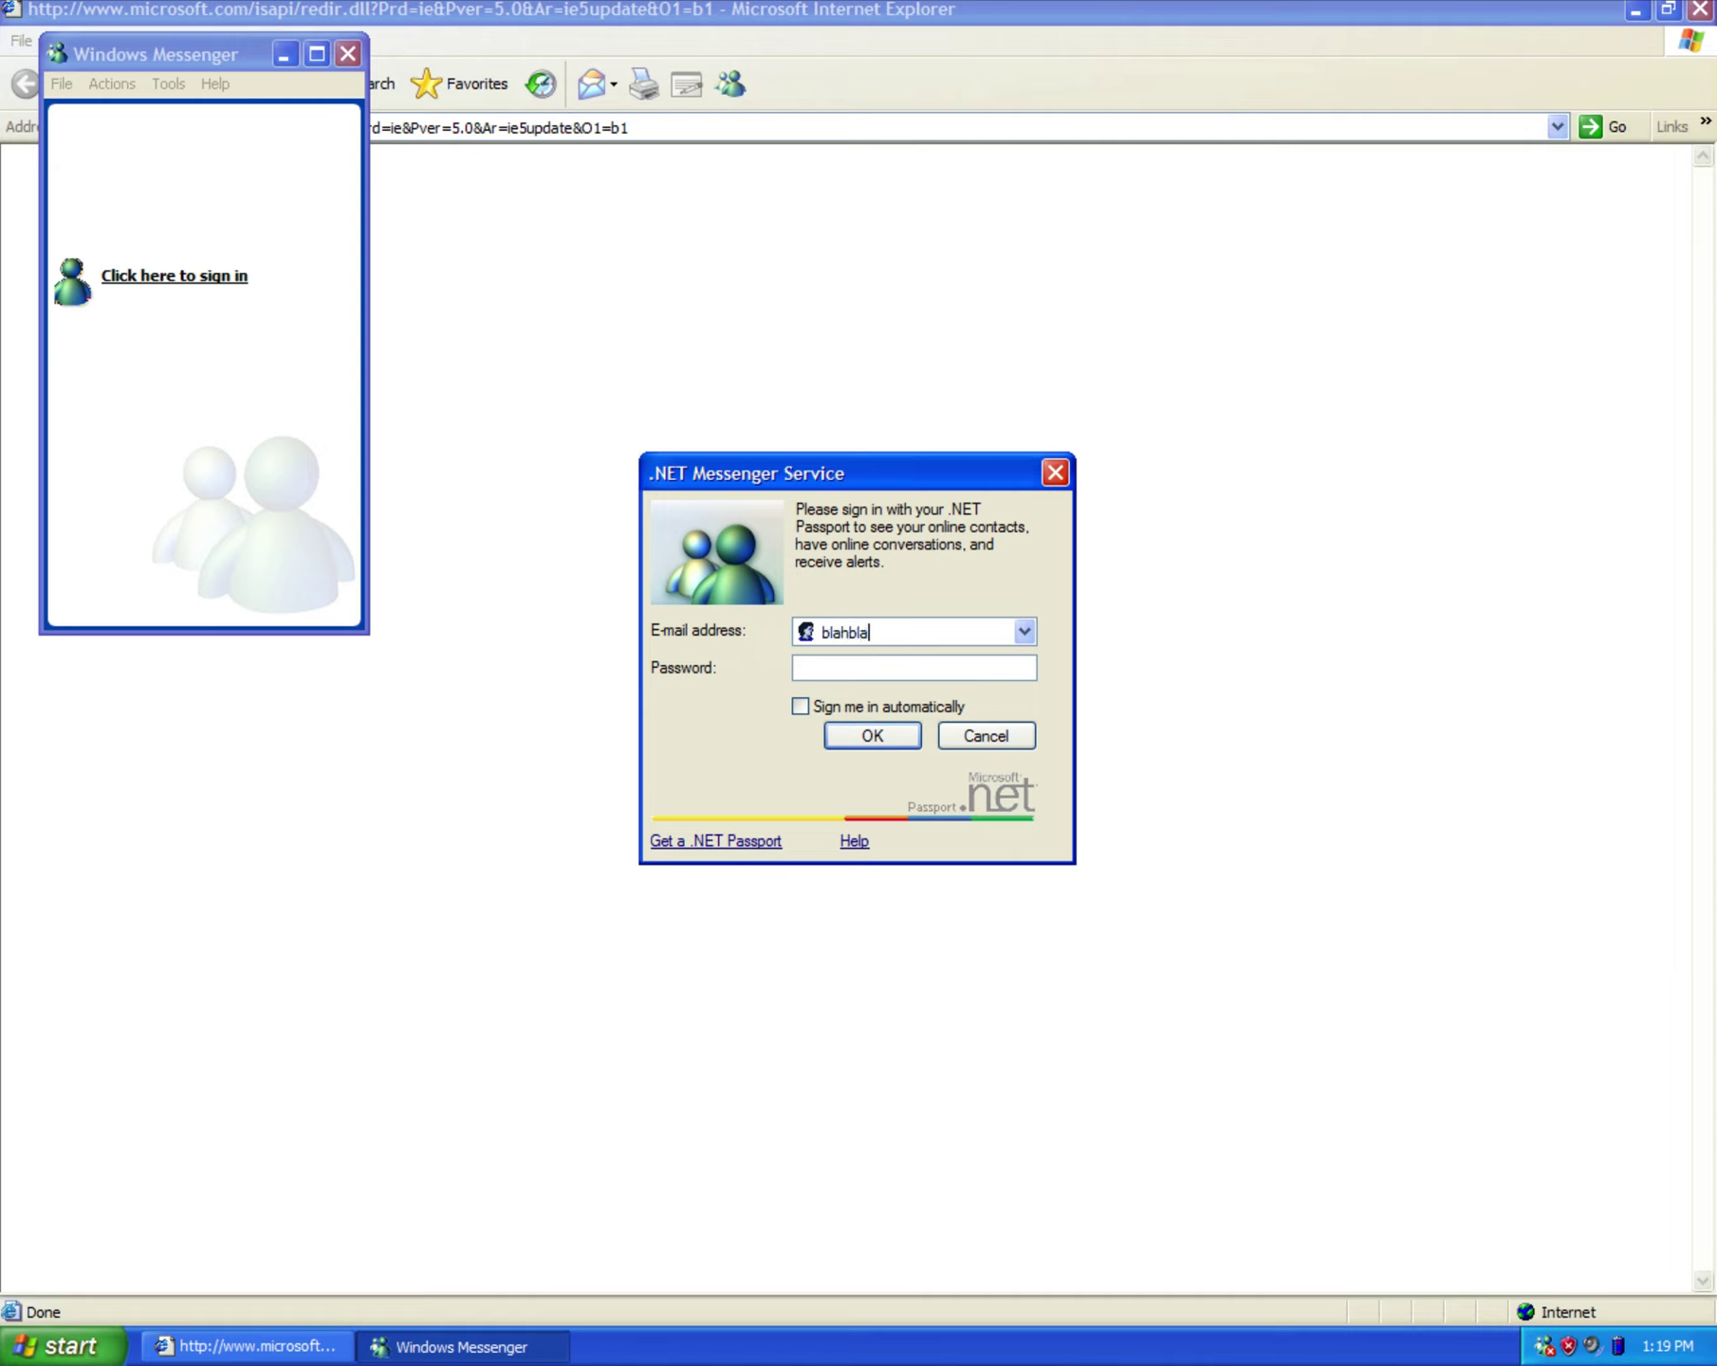
pyautogui.write('hblah@weemailuuewkugf')
pyautogui.click(968, 733)
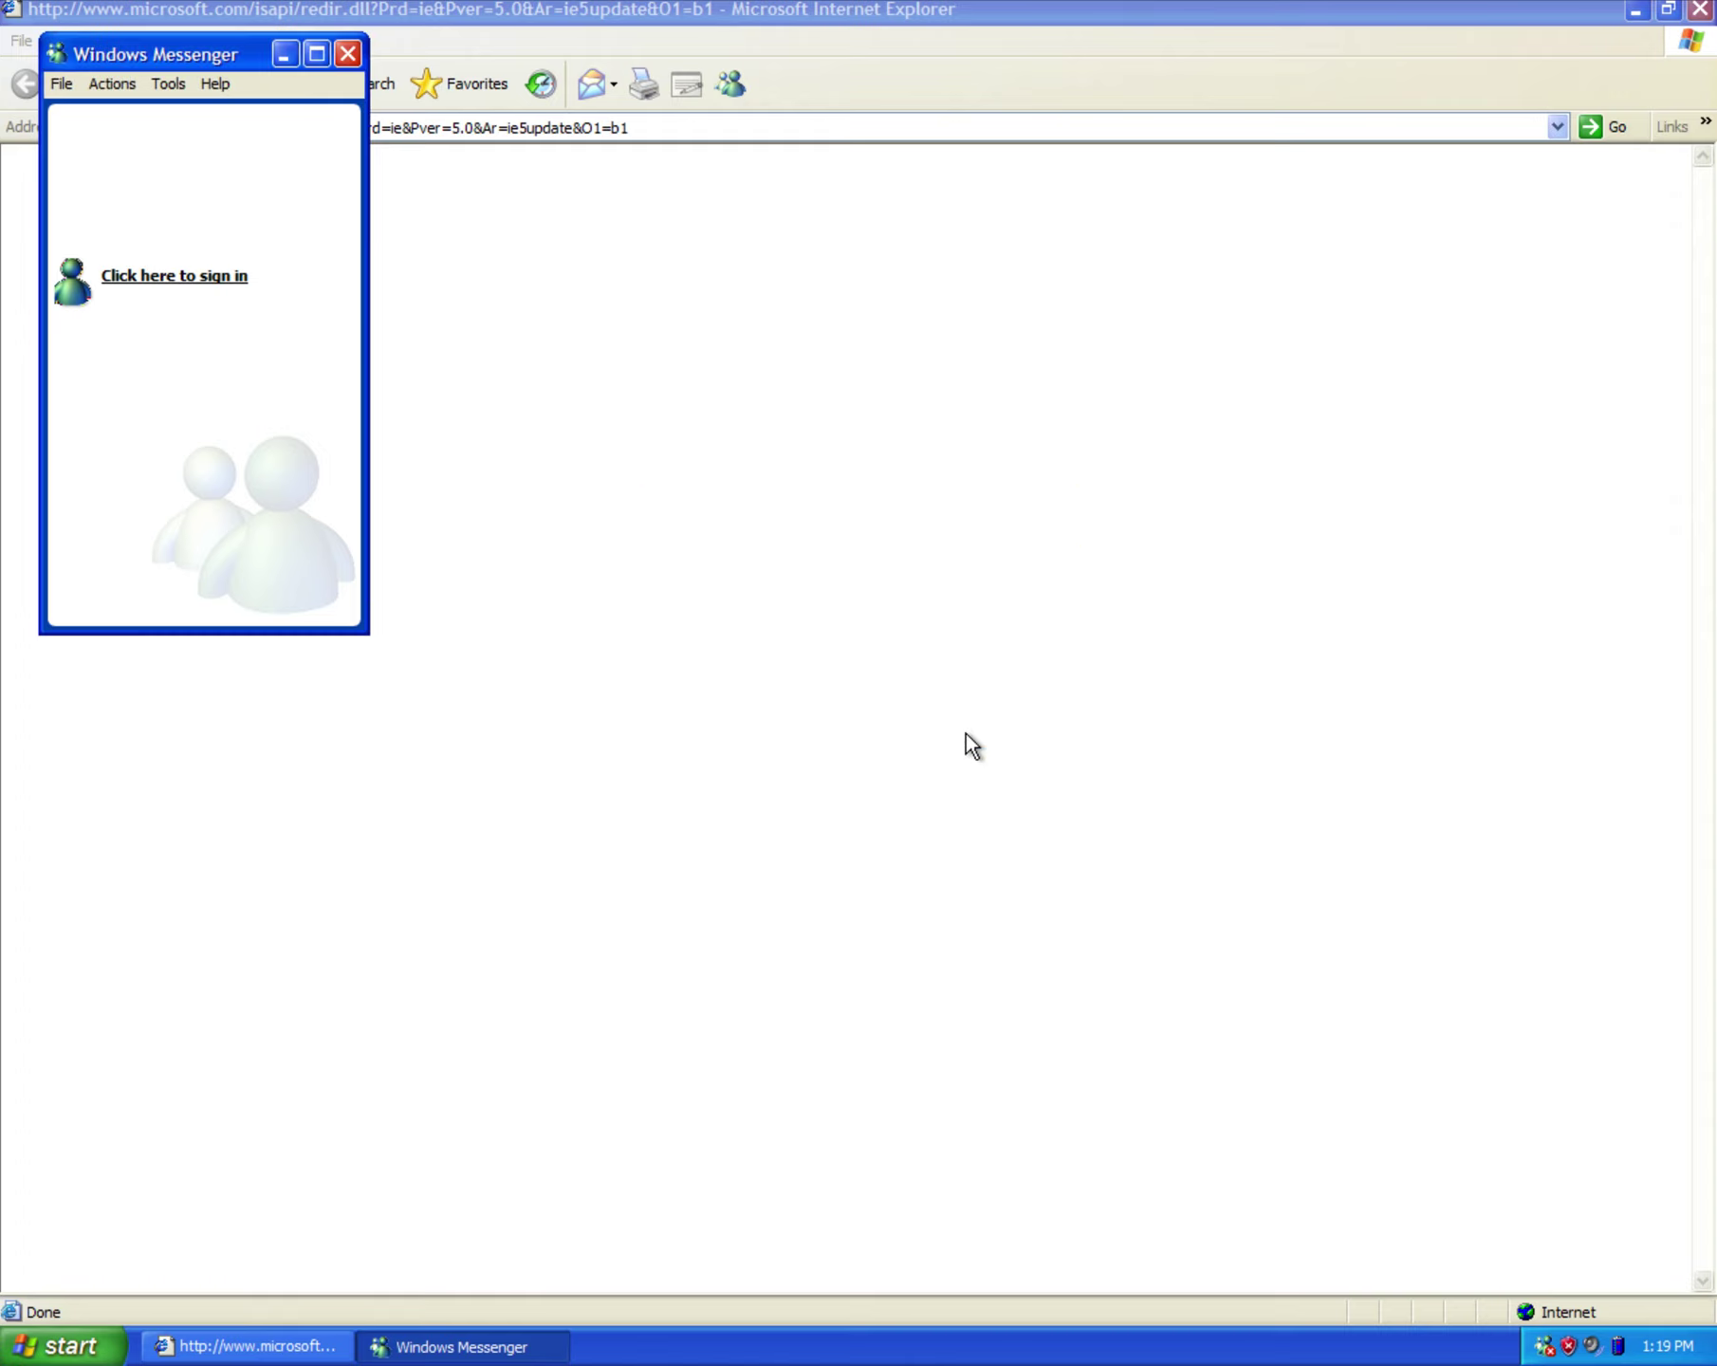
# Close Windows Messenger, dismiss its reminder balloon and close Internet Explorer.
pyautogui.click(348, 54)
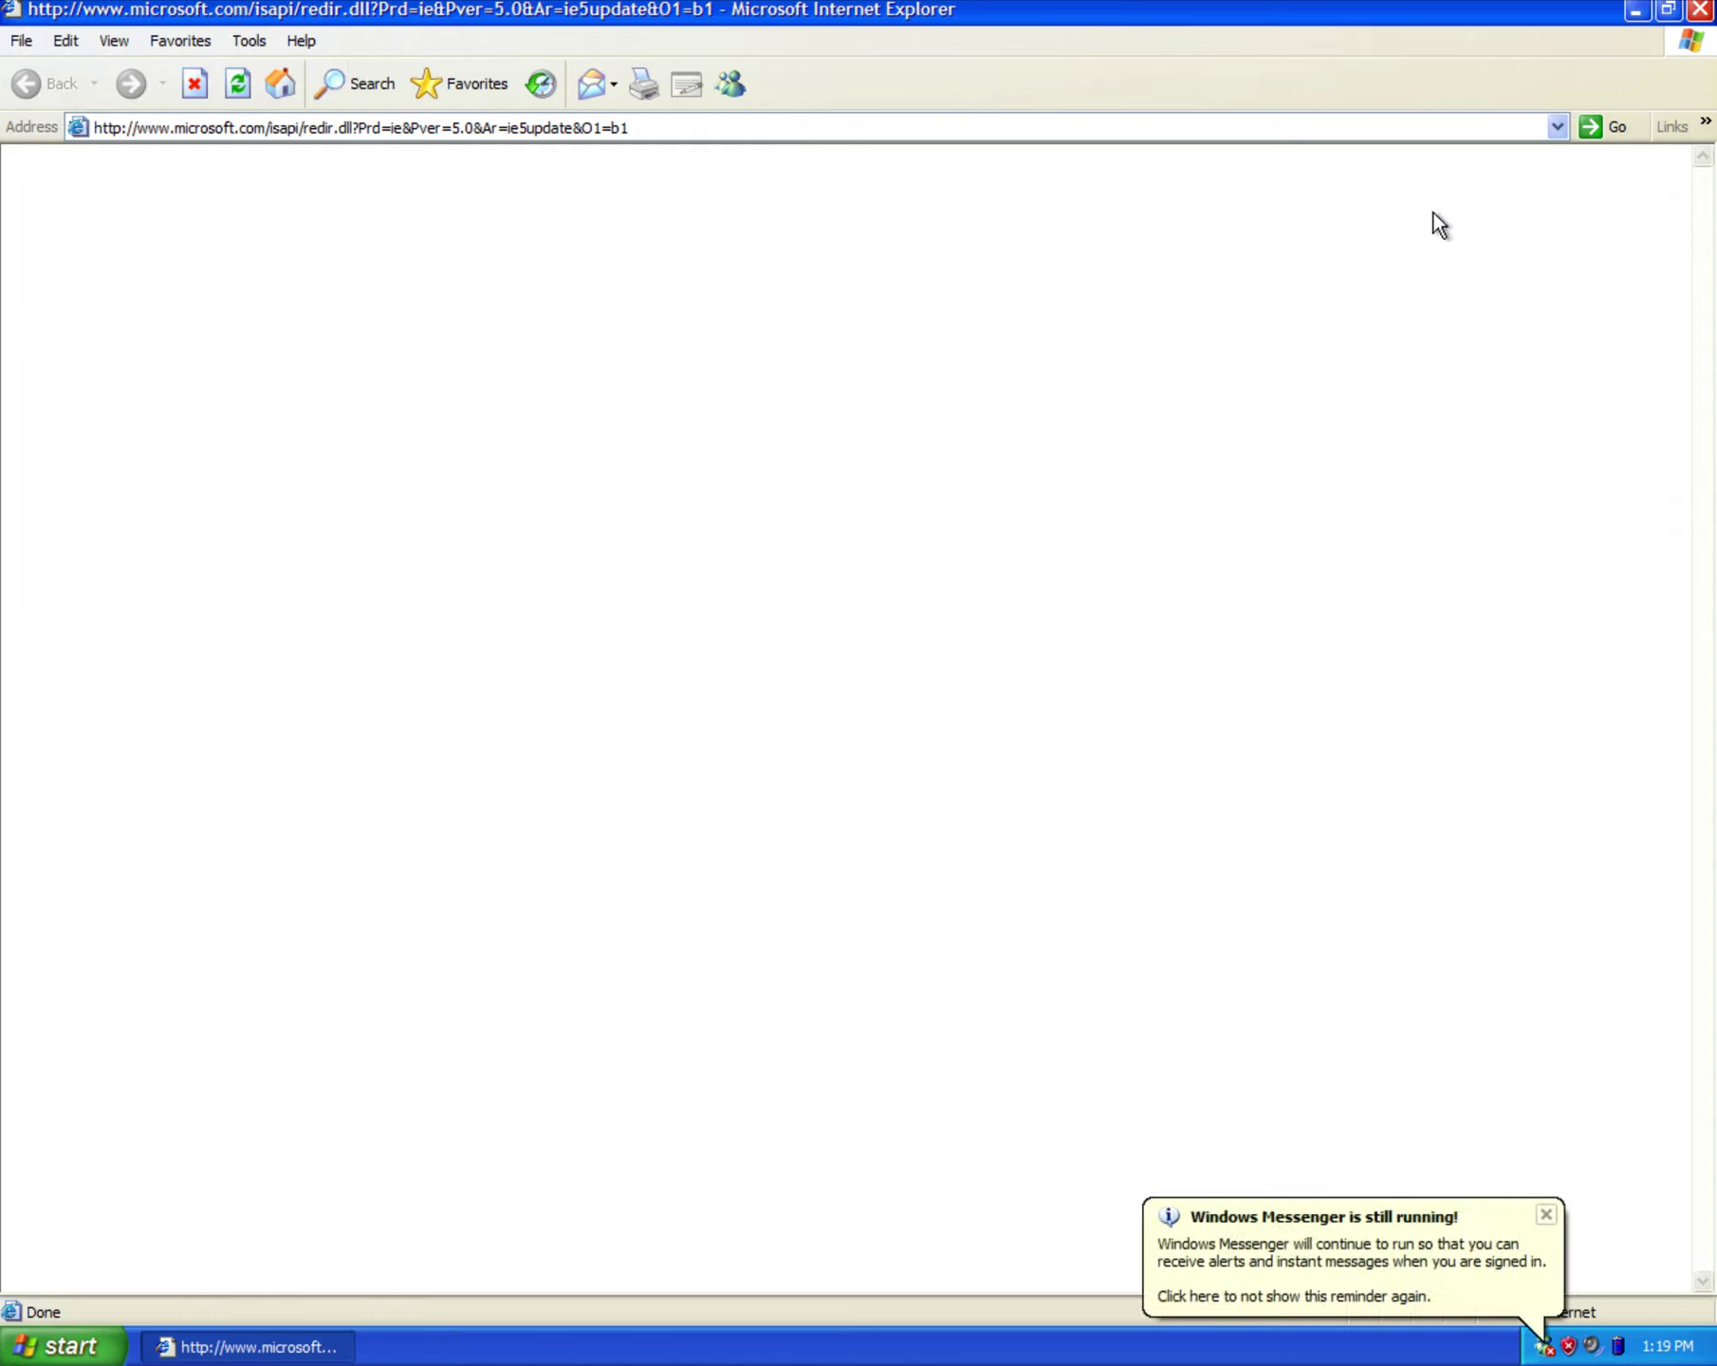
pyautogui.click(1543, 1217)
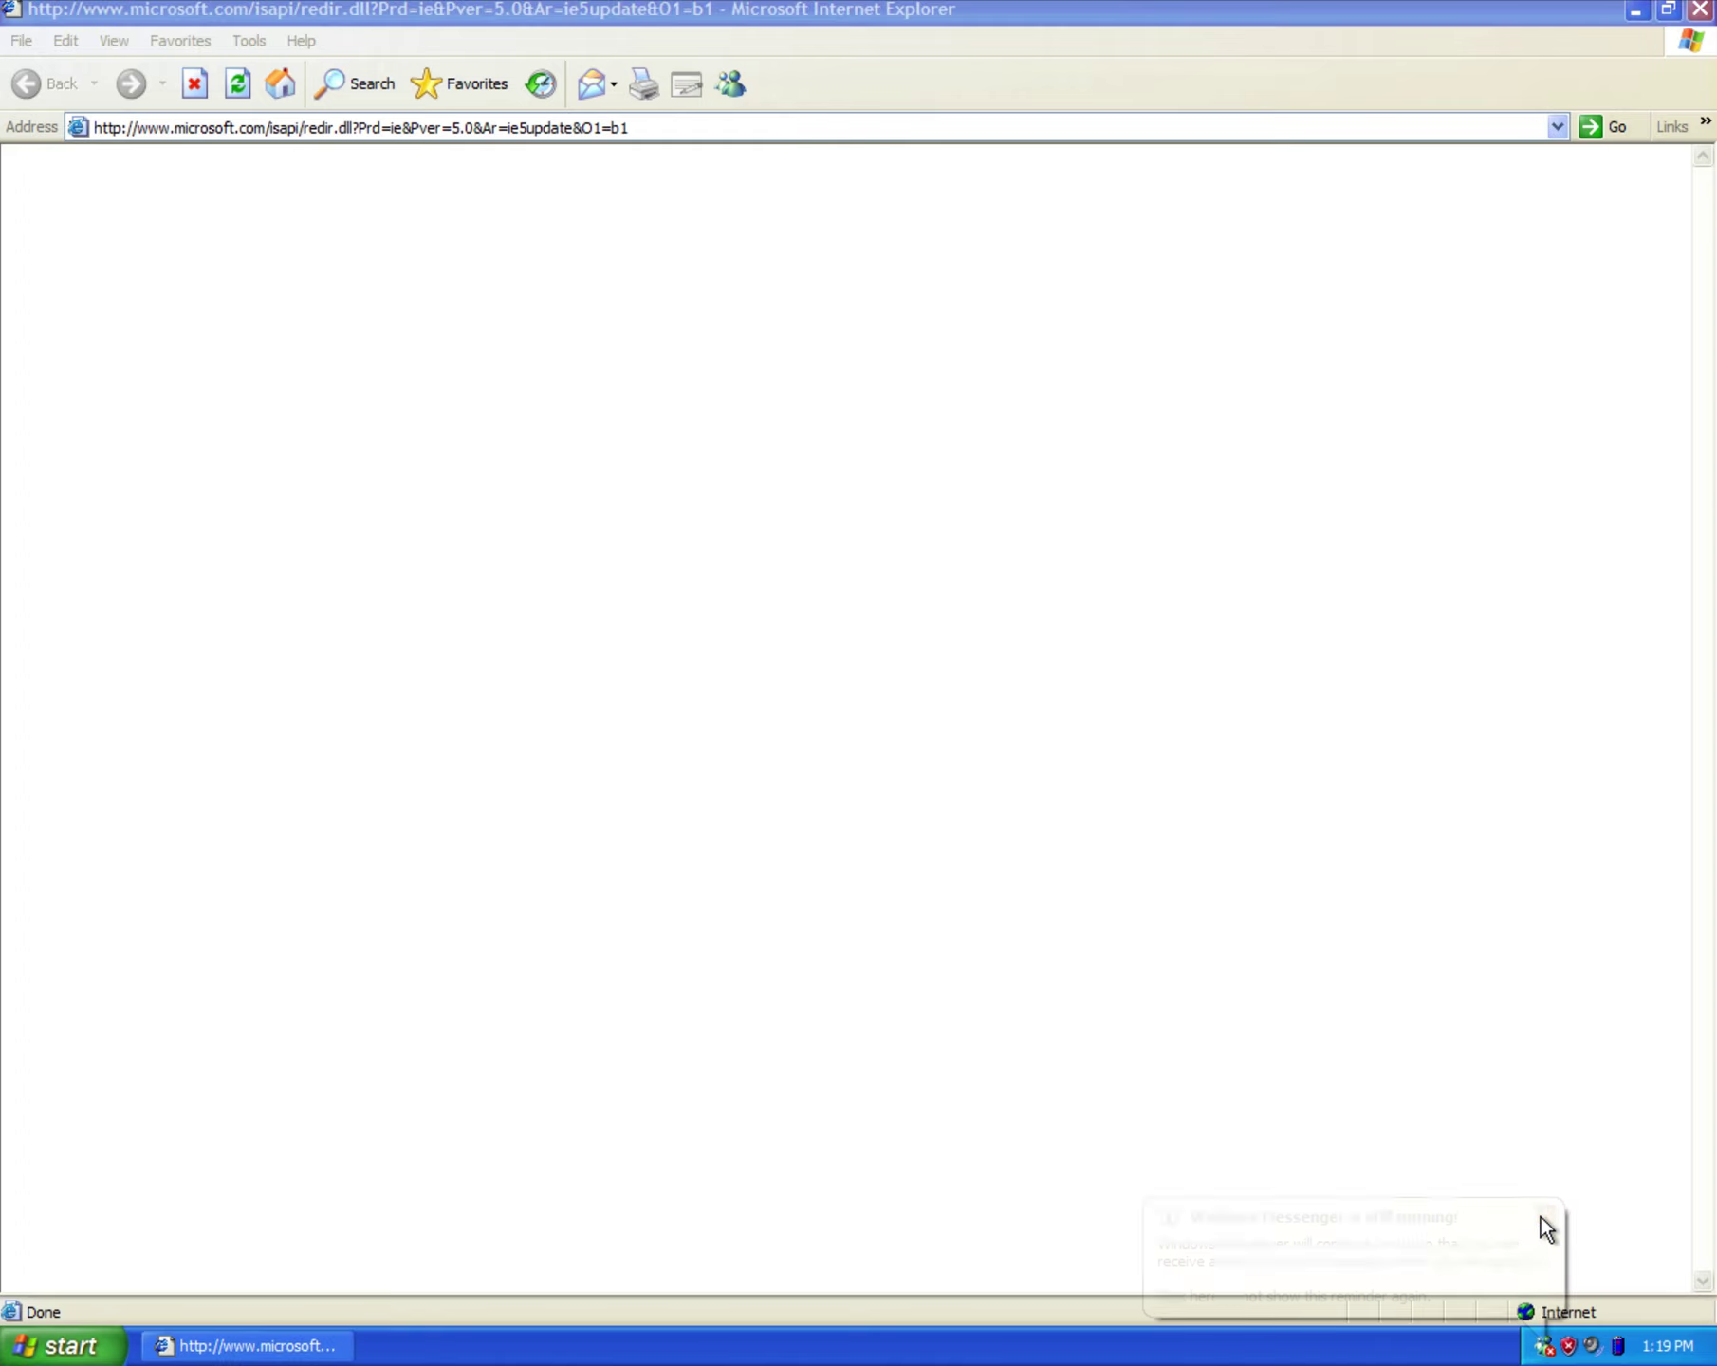
pyautogui.click(1698, 12)
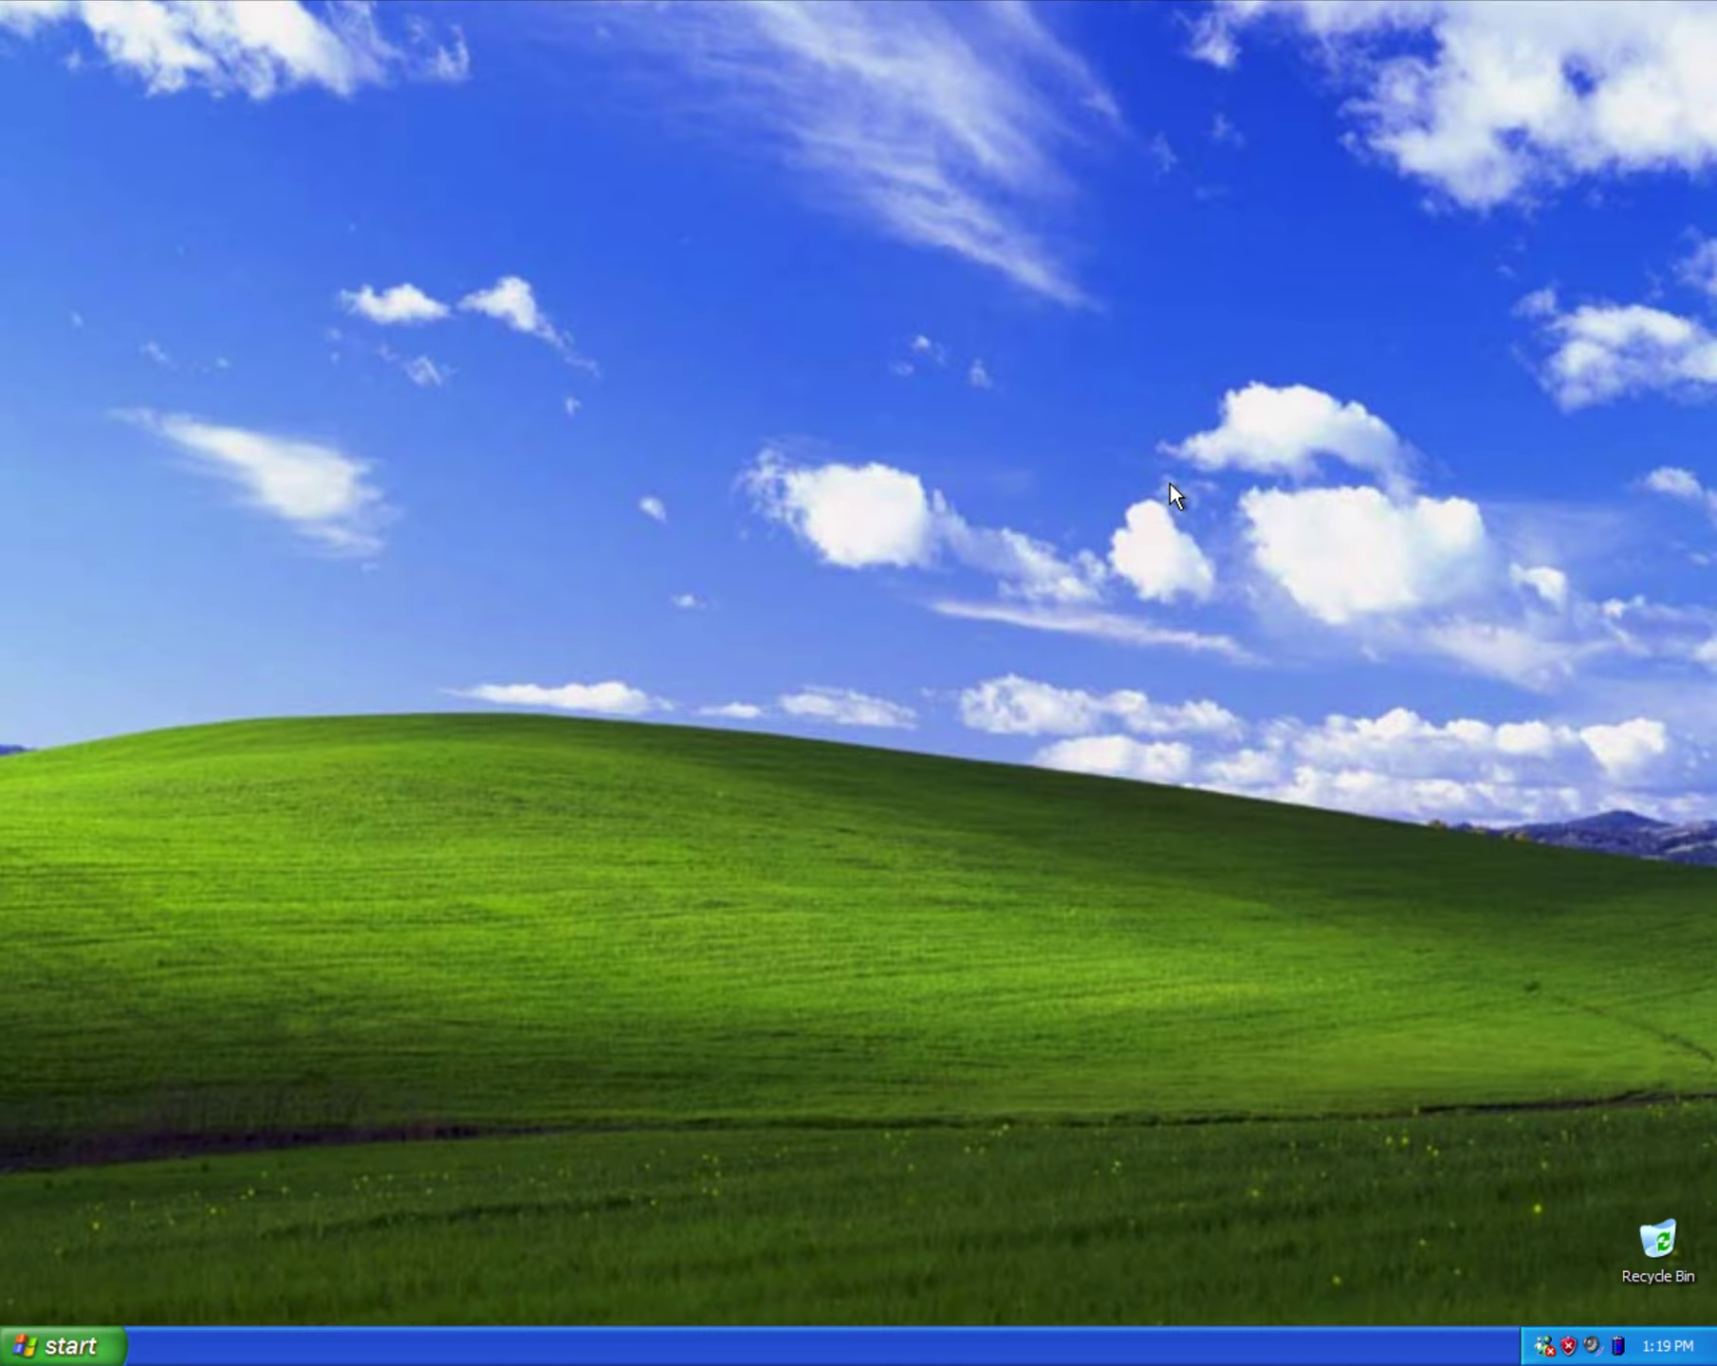
# View the Recycle Bin, close it, and show the list of recent documents.
pyautogui.doubleClick(1662, 1244)
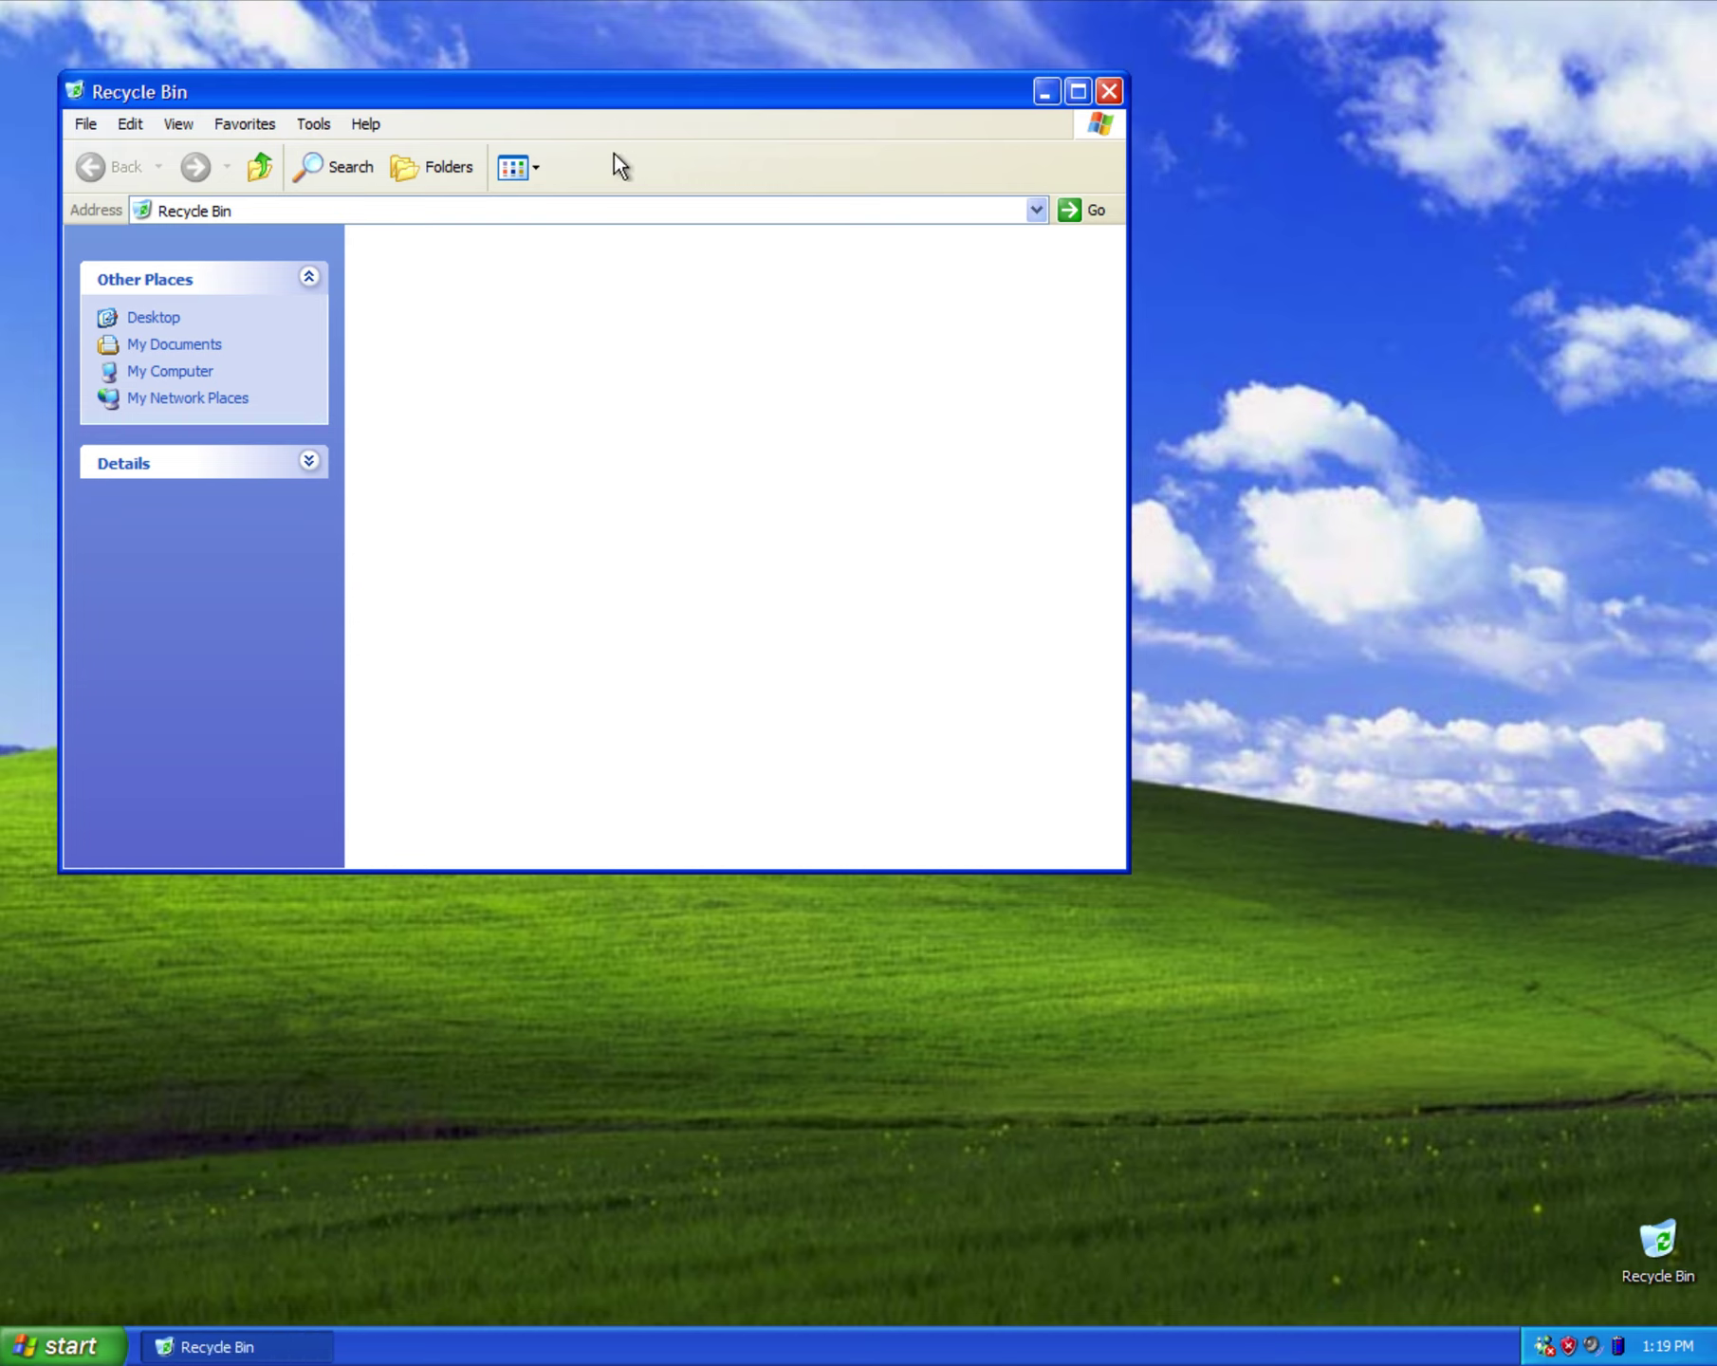
pyautogui.click(1109, 92)
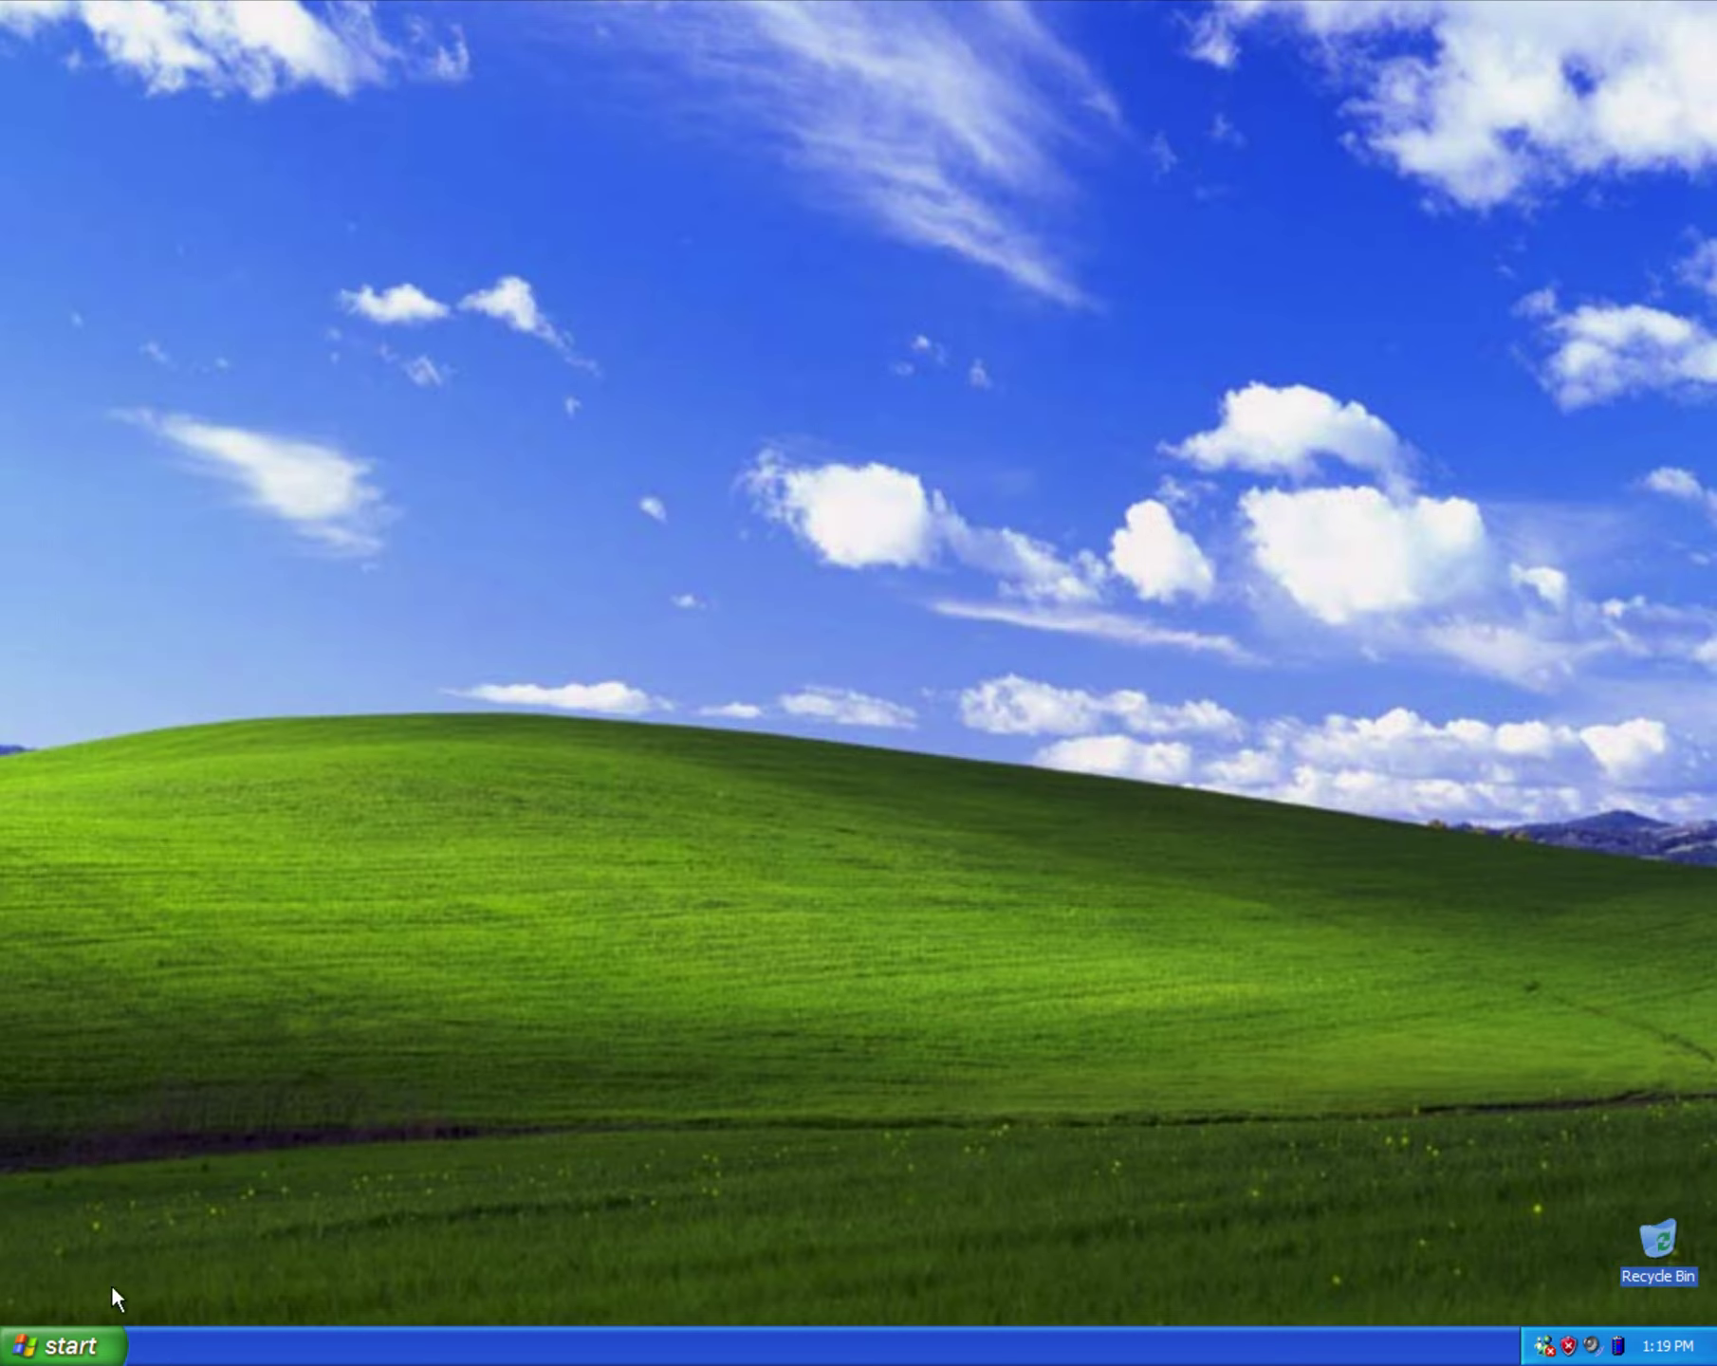
pyautogui.click(107, 1339)
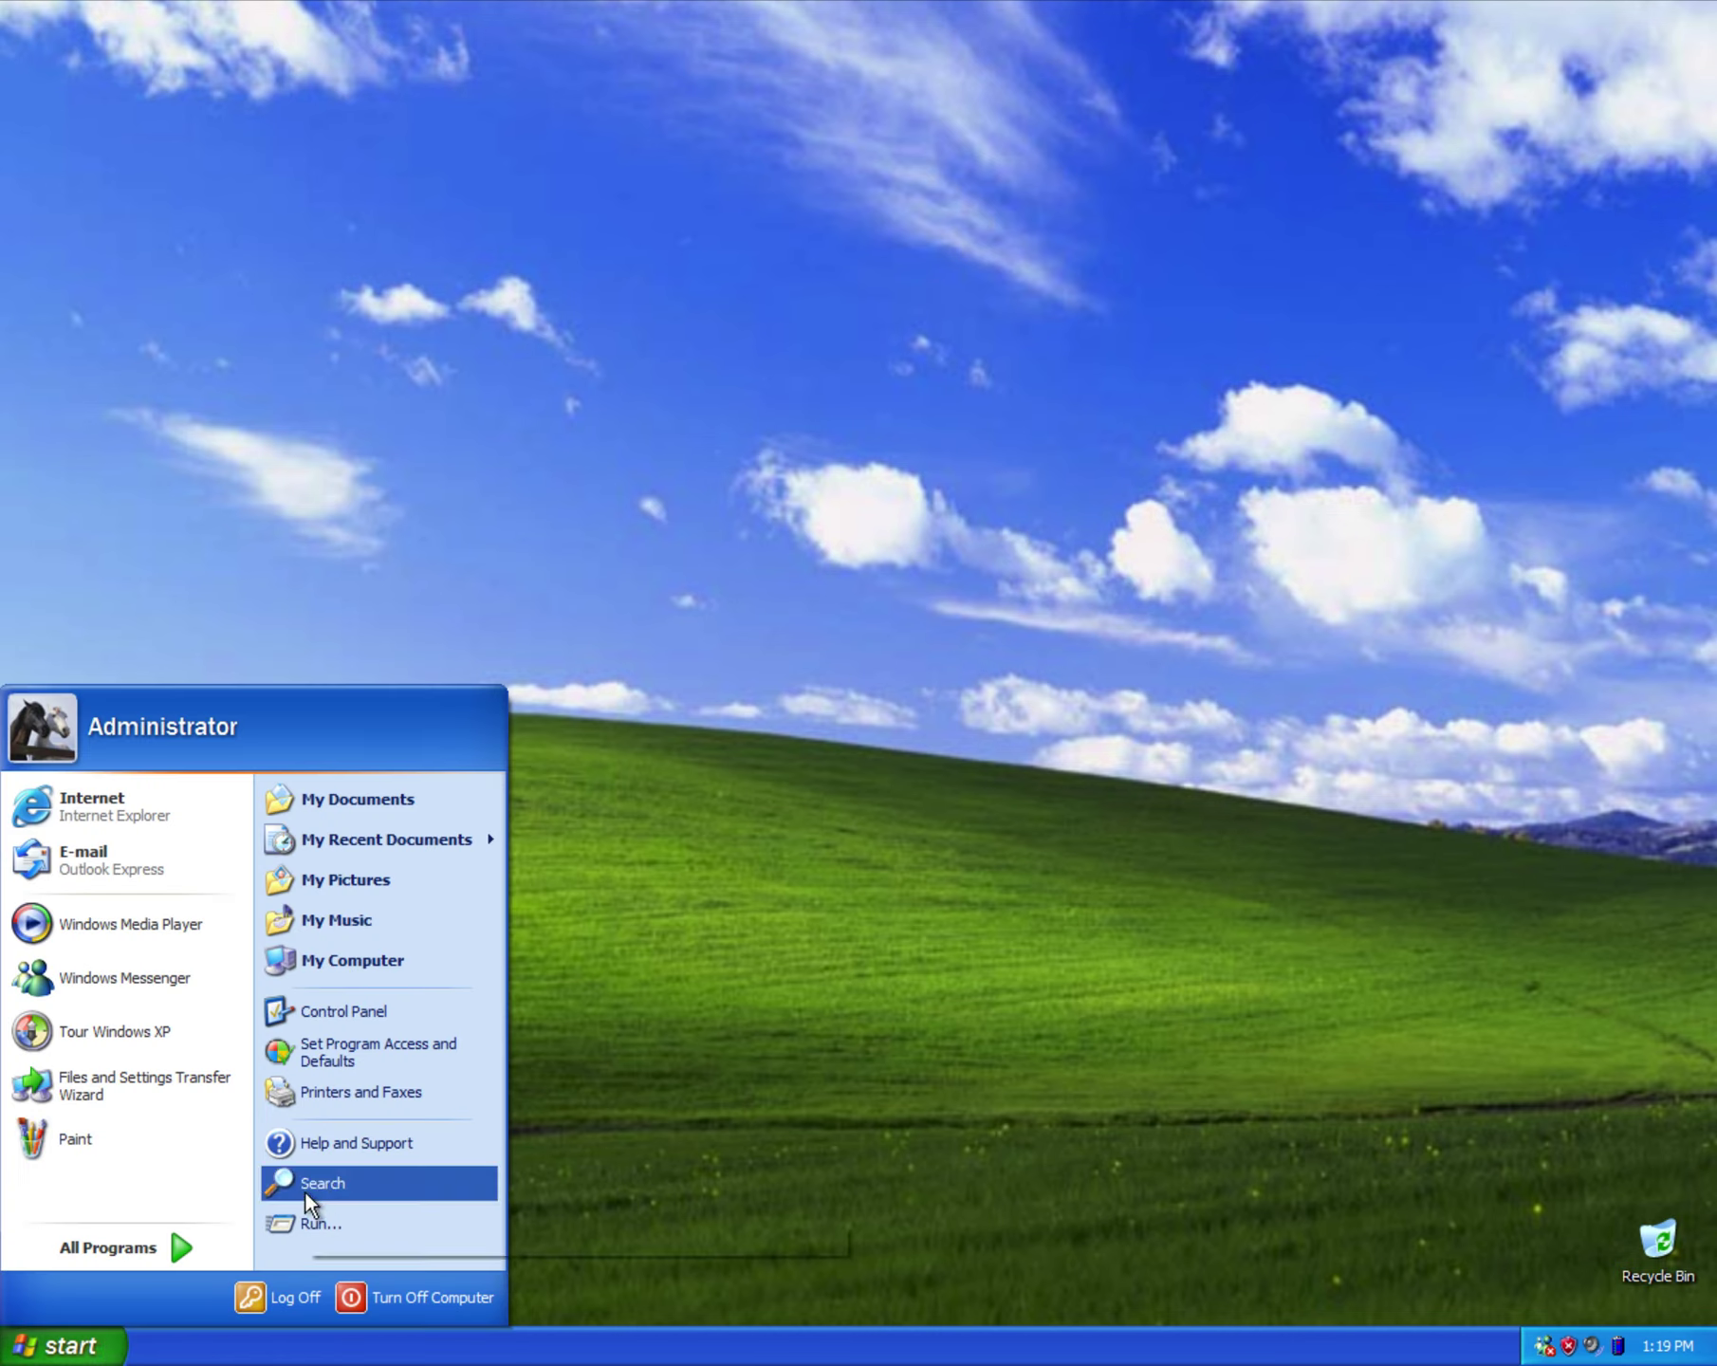
pyautogui.moveTo(369, 850)
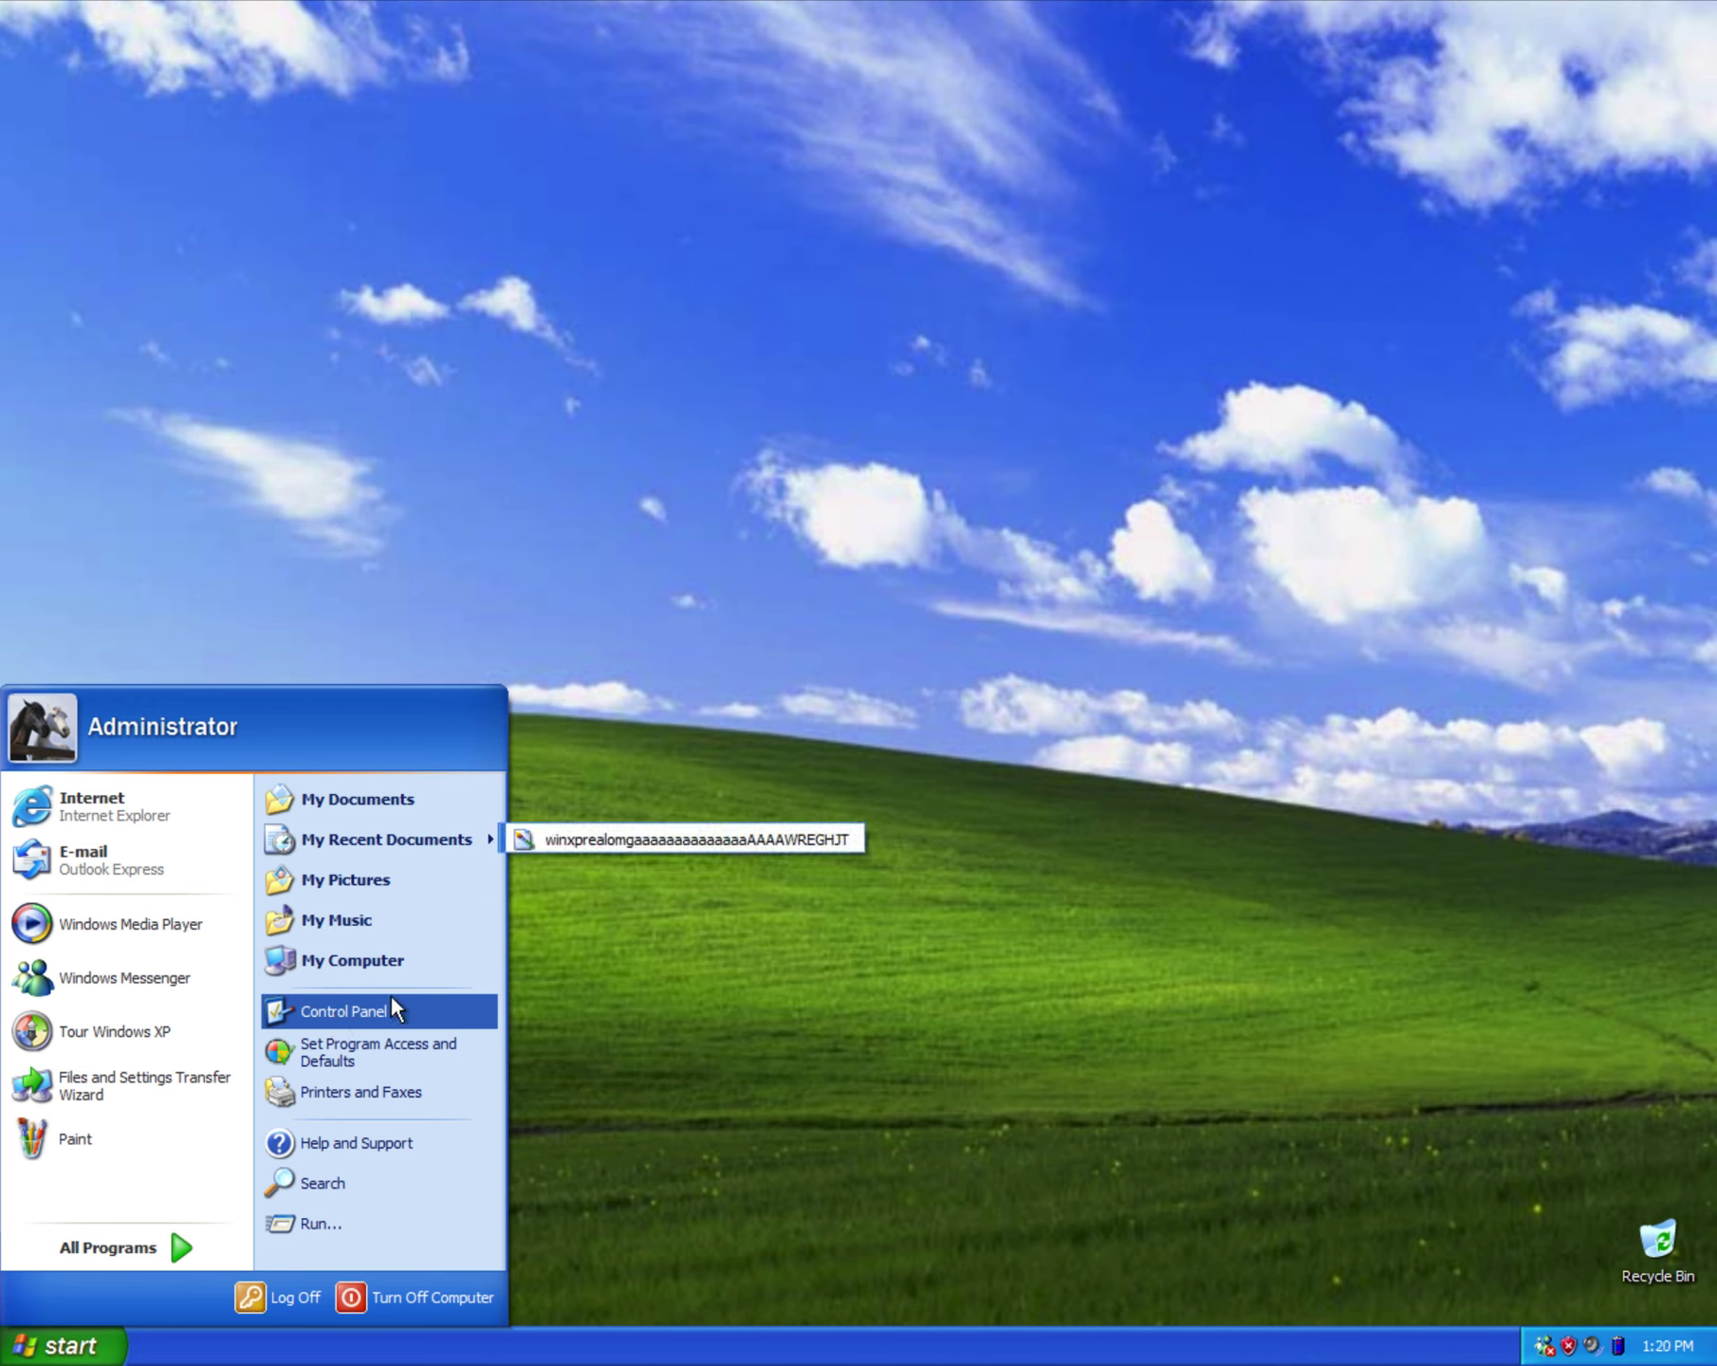
# Open My Computer and show the hidden contents of Local Disk (C:).
pyautogui.click(369, 967)
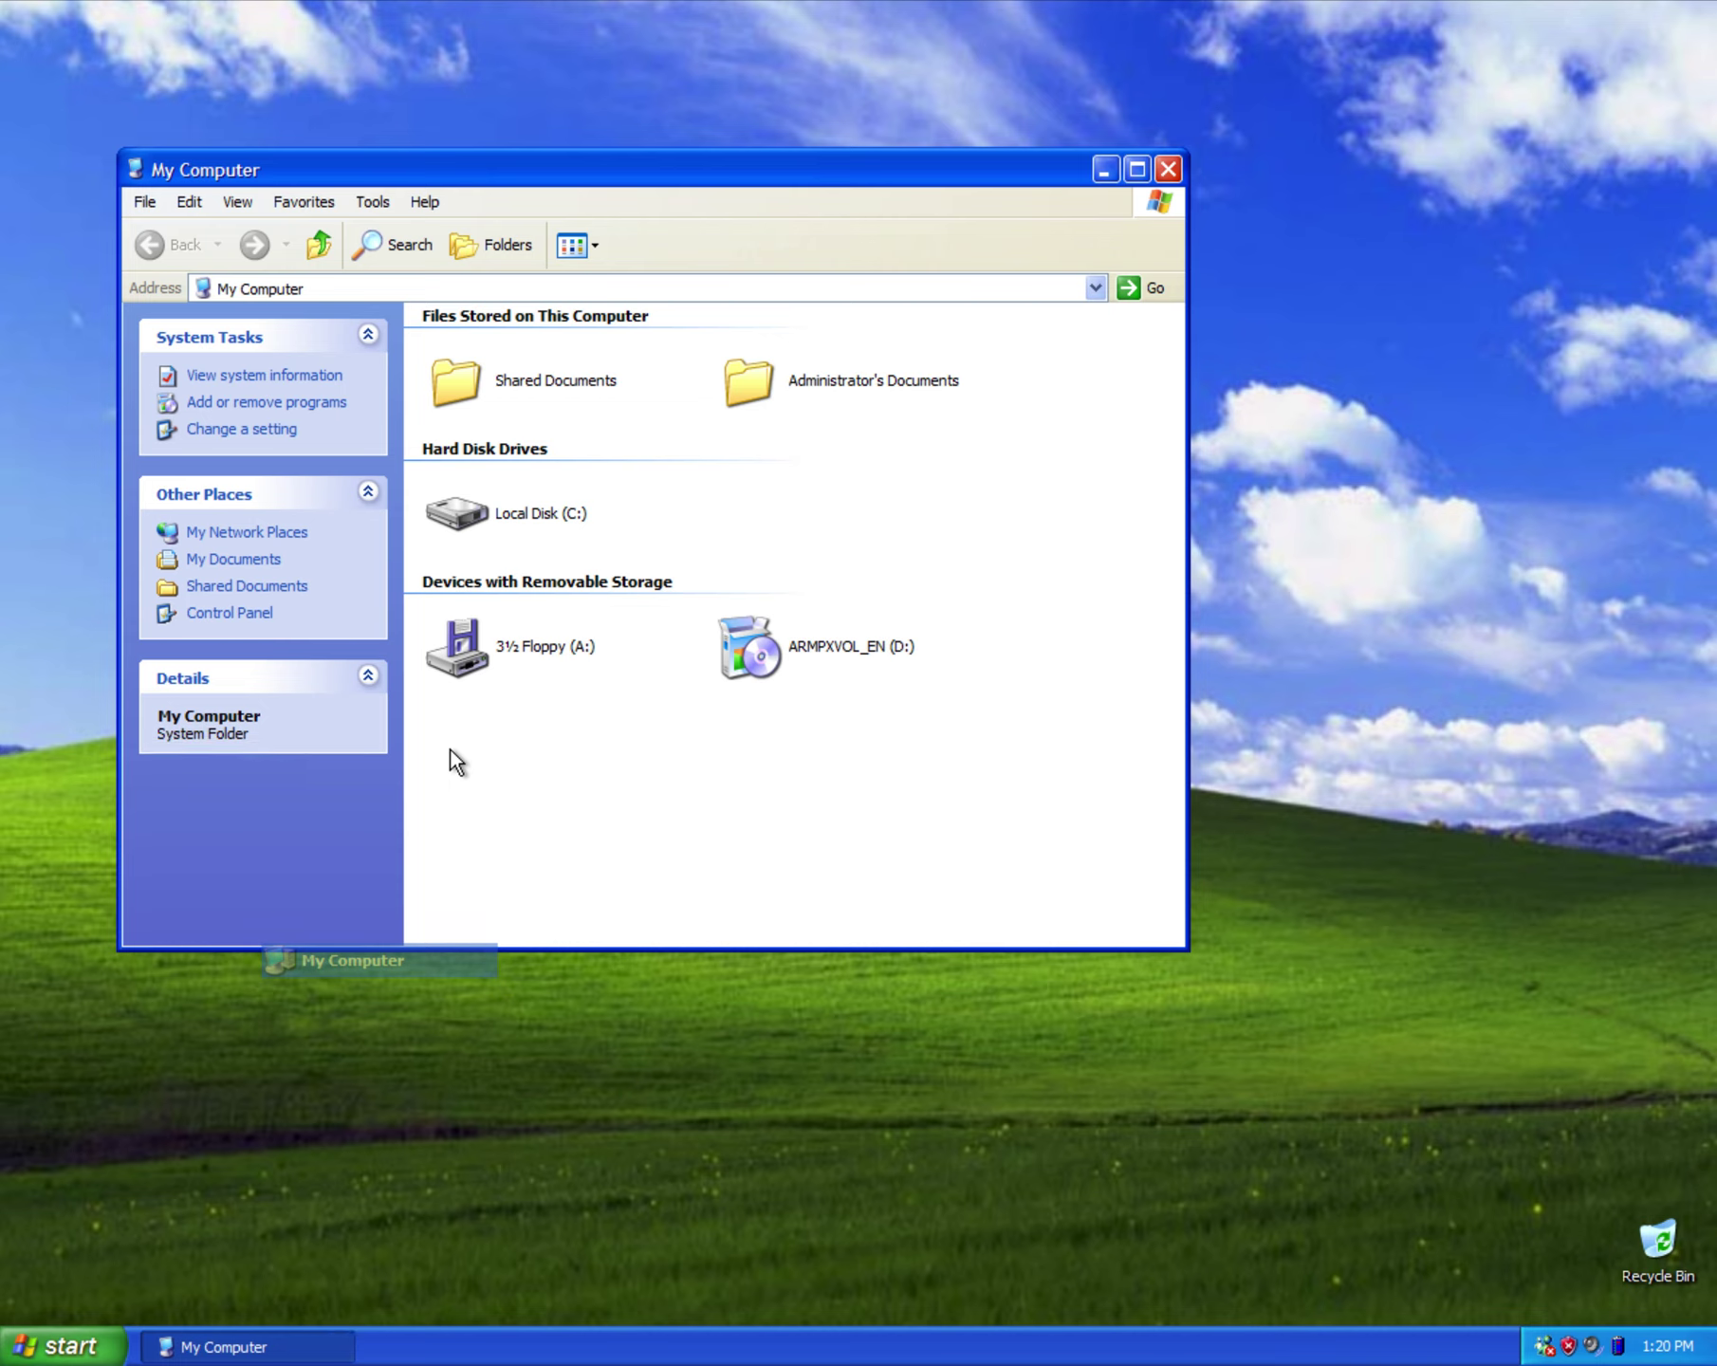
pyautogui.moveTo(537, 498)
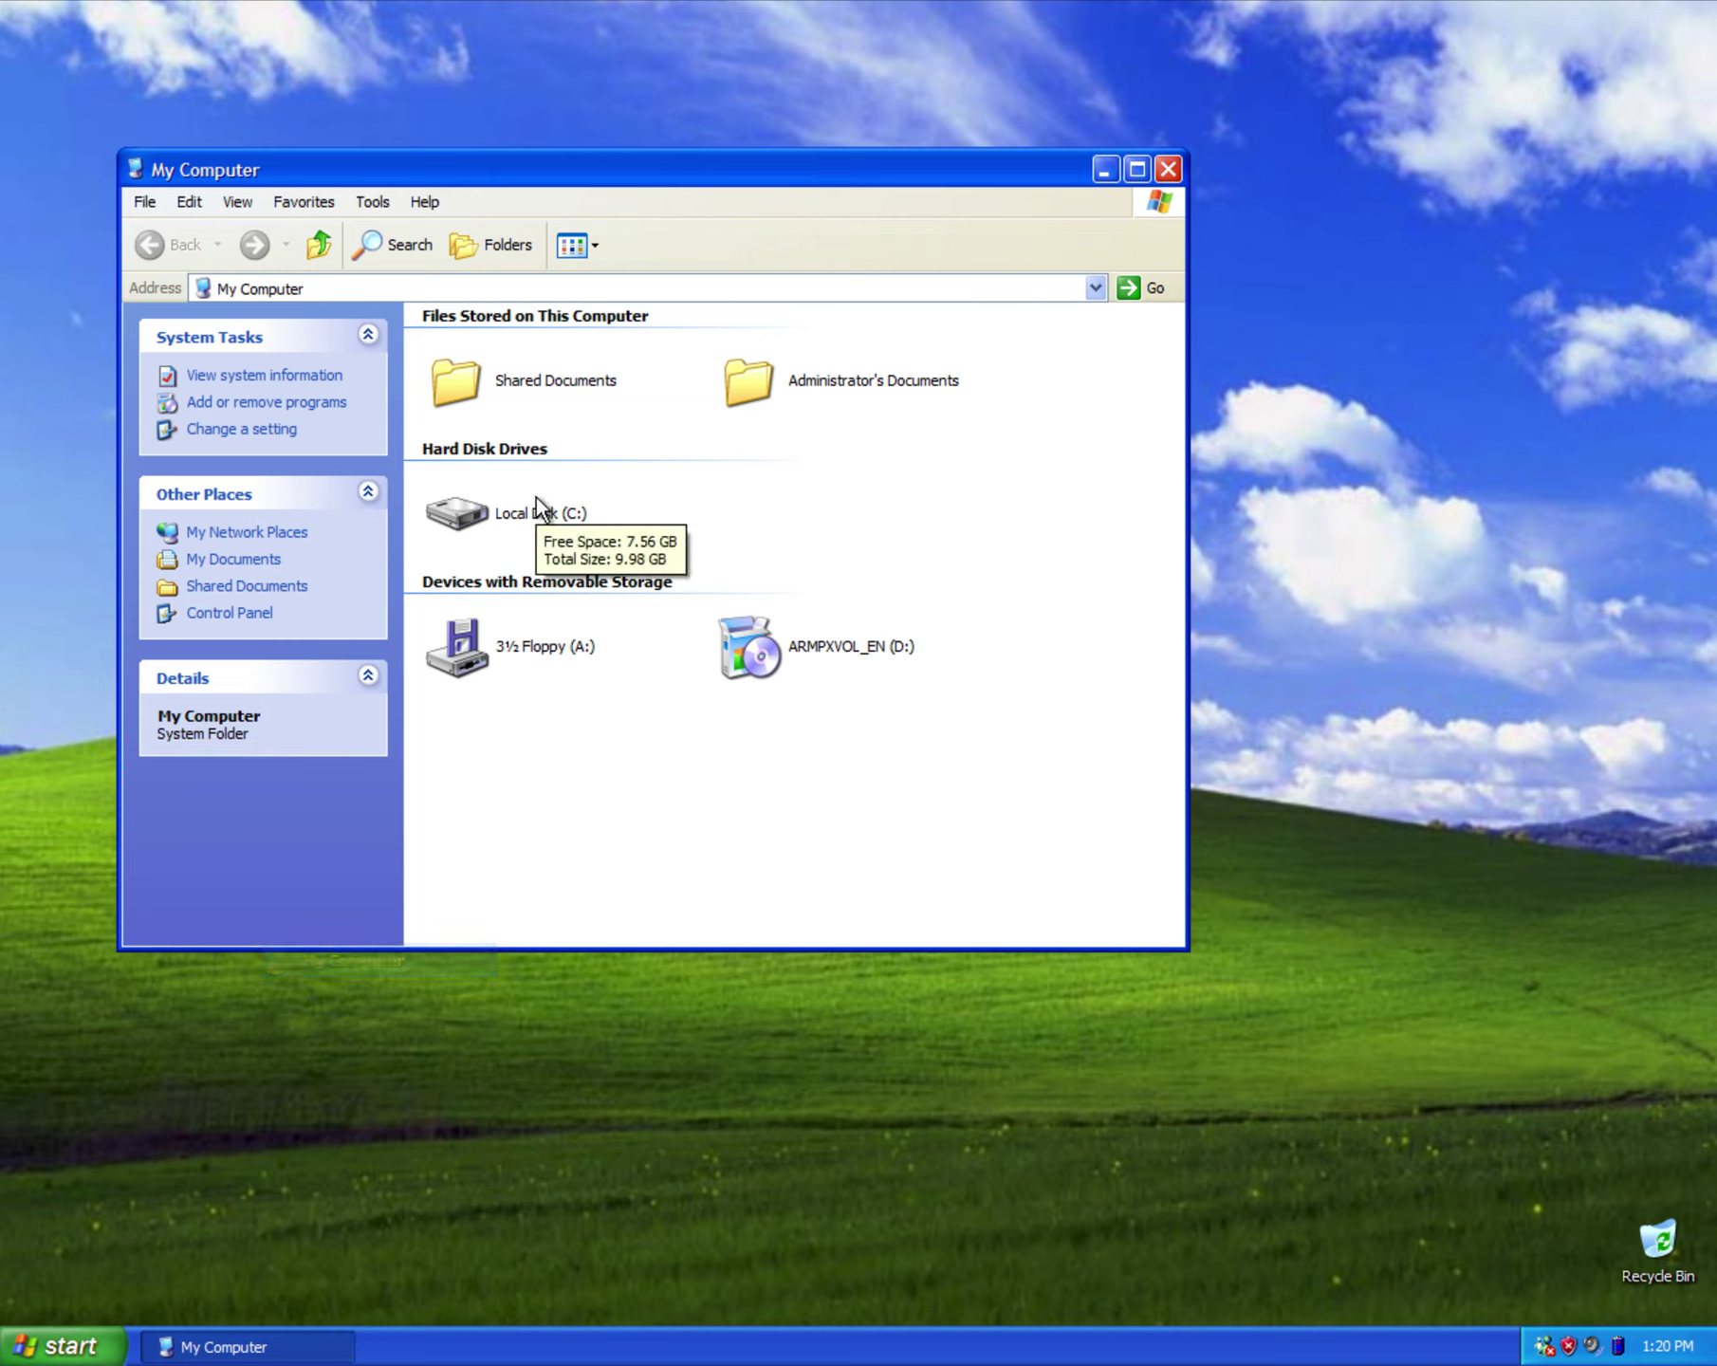
pyautogui.click(537, 500)
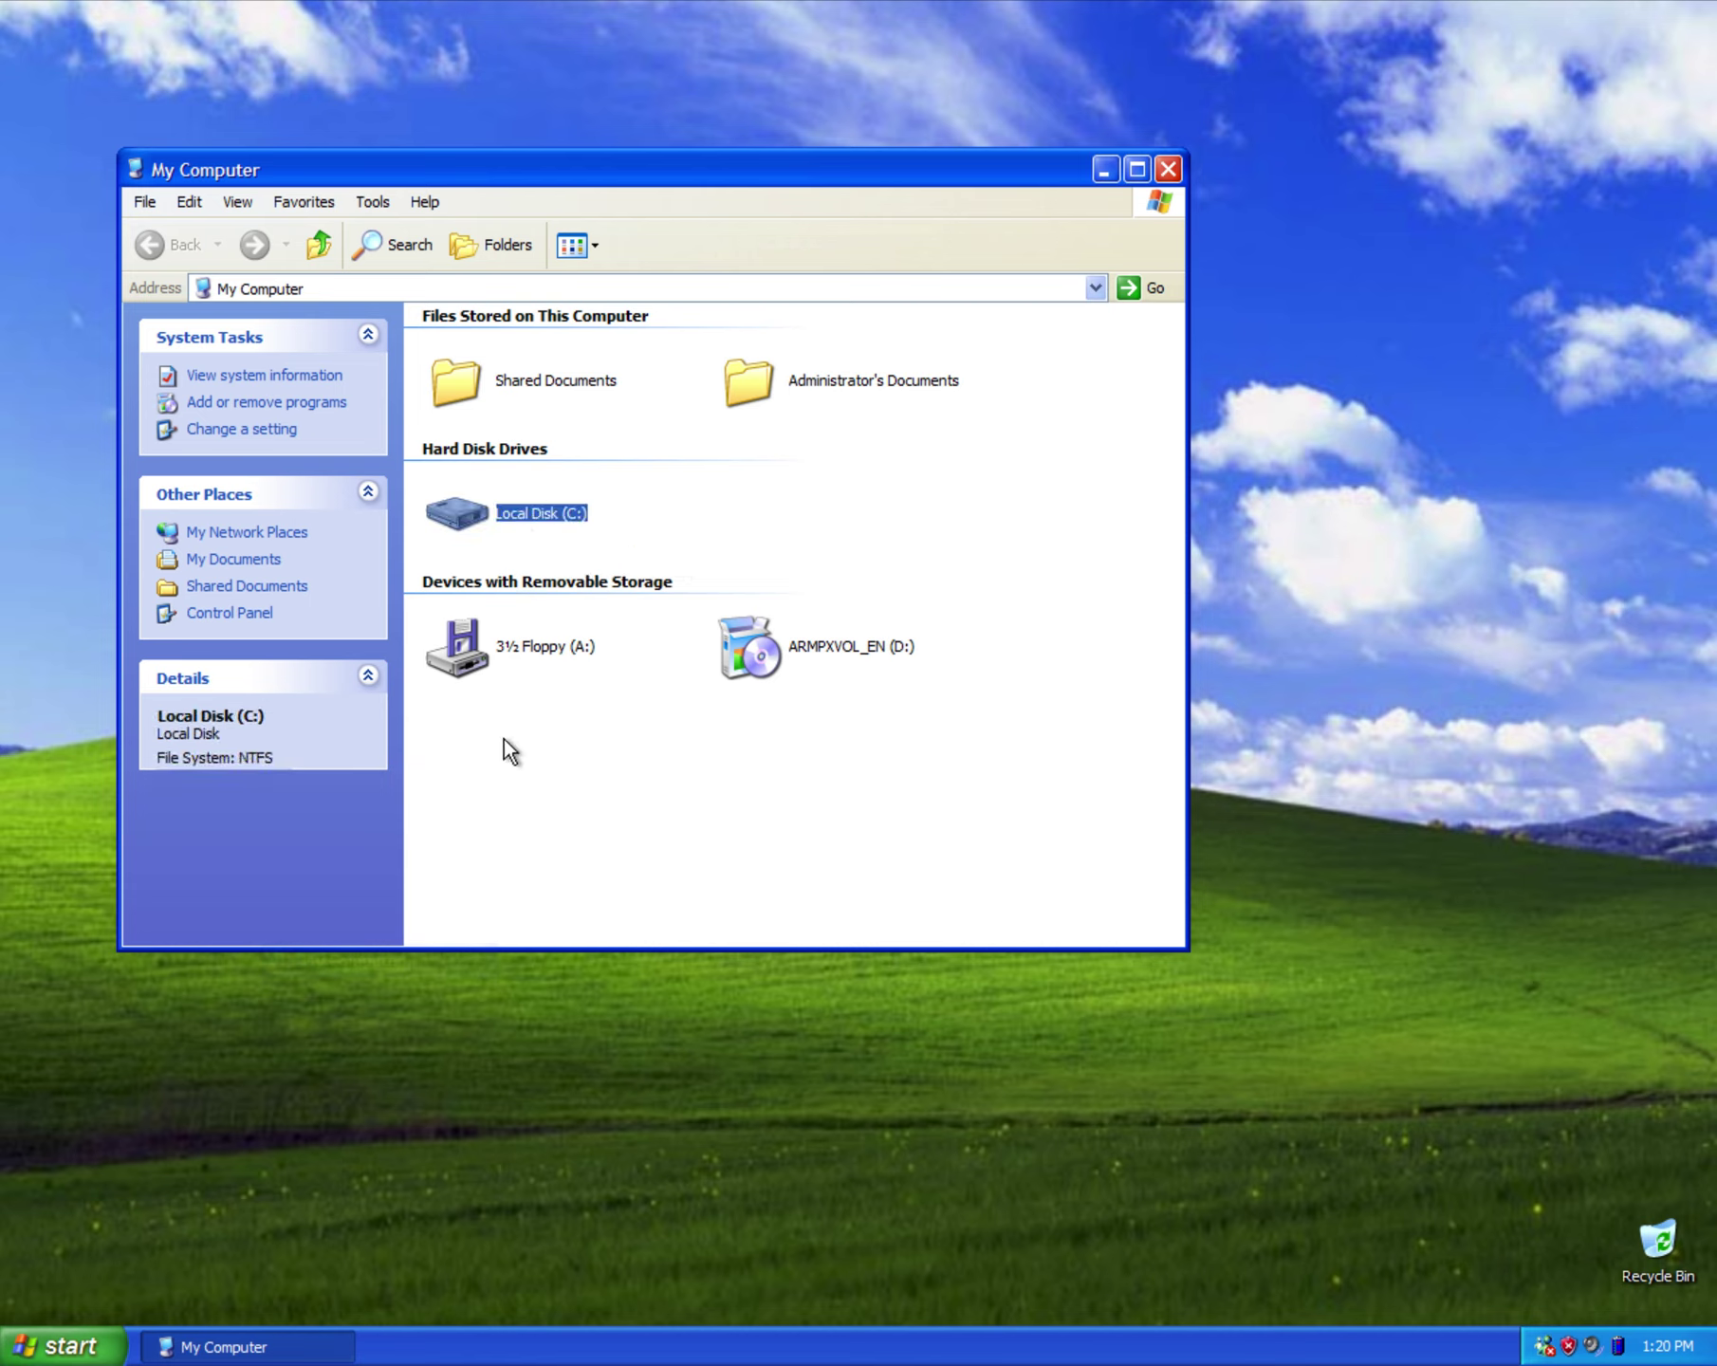
pyautogui.doubleClick(505, 517)
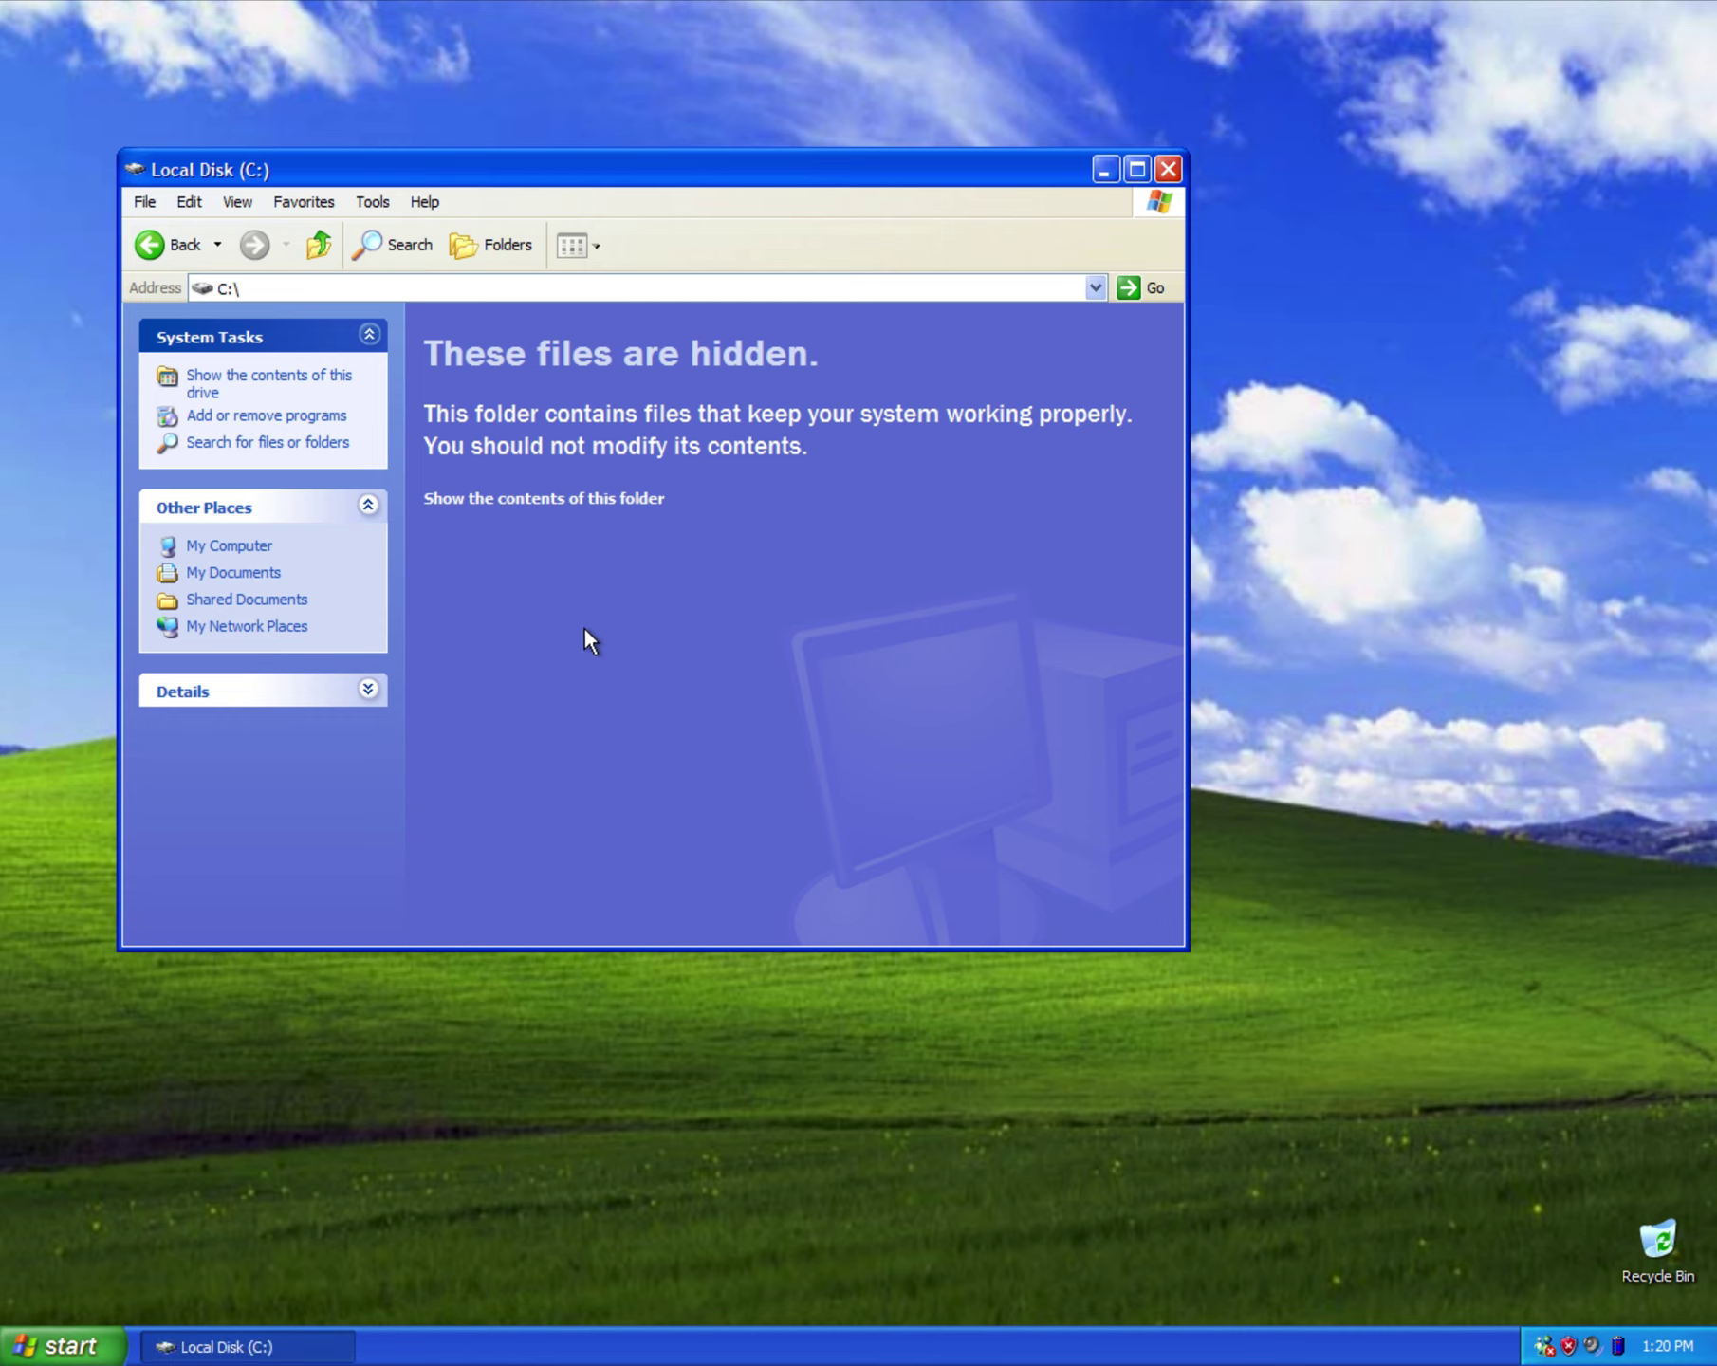
pyautogui.click(602, 494)
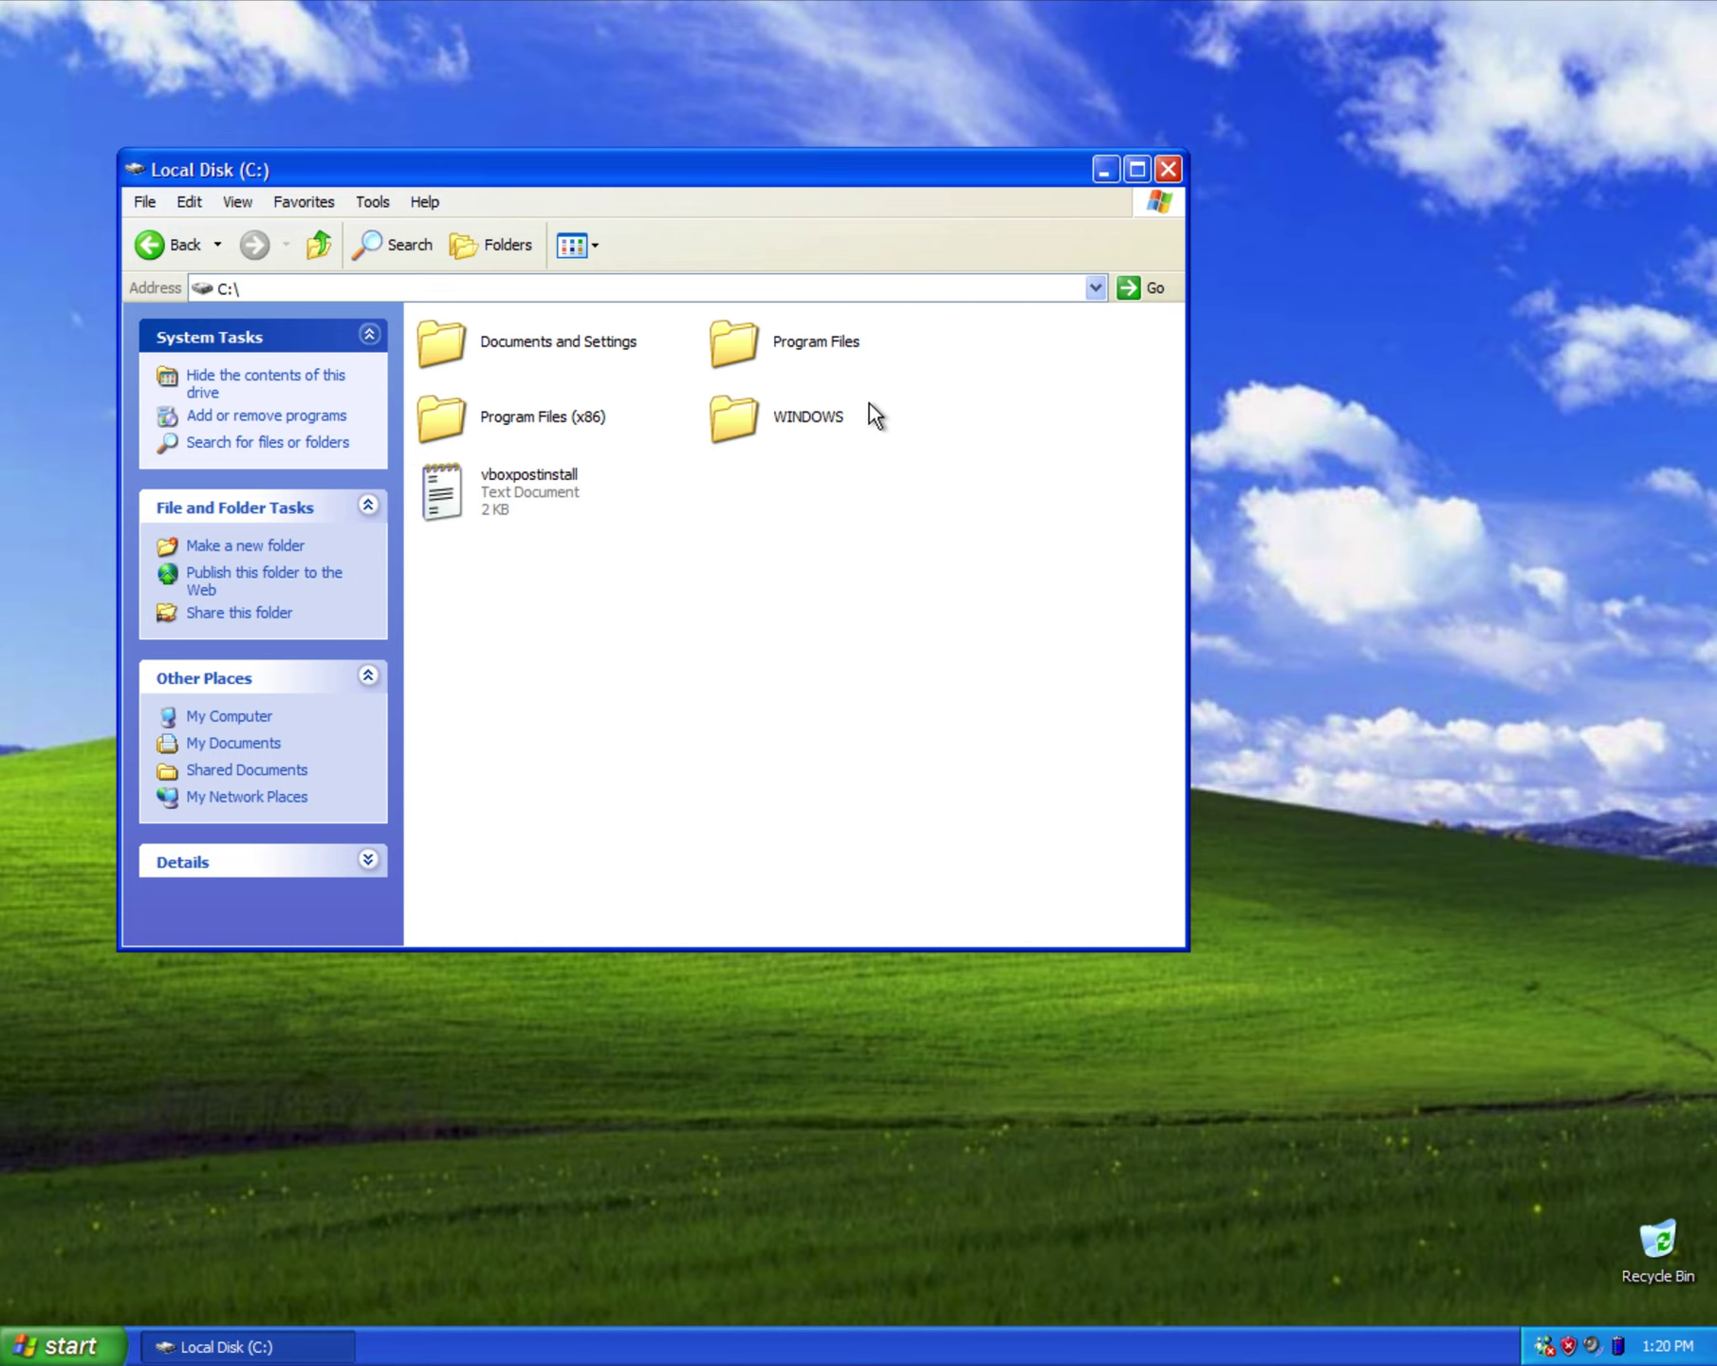
# Show the hidden contents of the WINDOWS folder, look through its files to the end, and close the window.
pyautogui.click(742, 424)
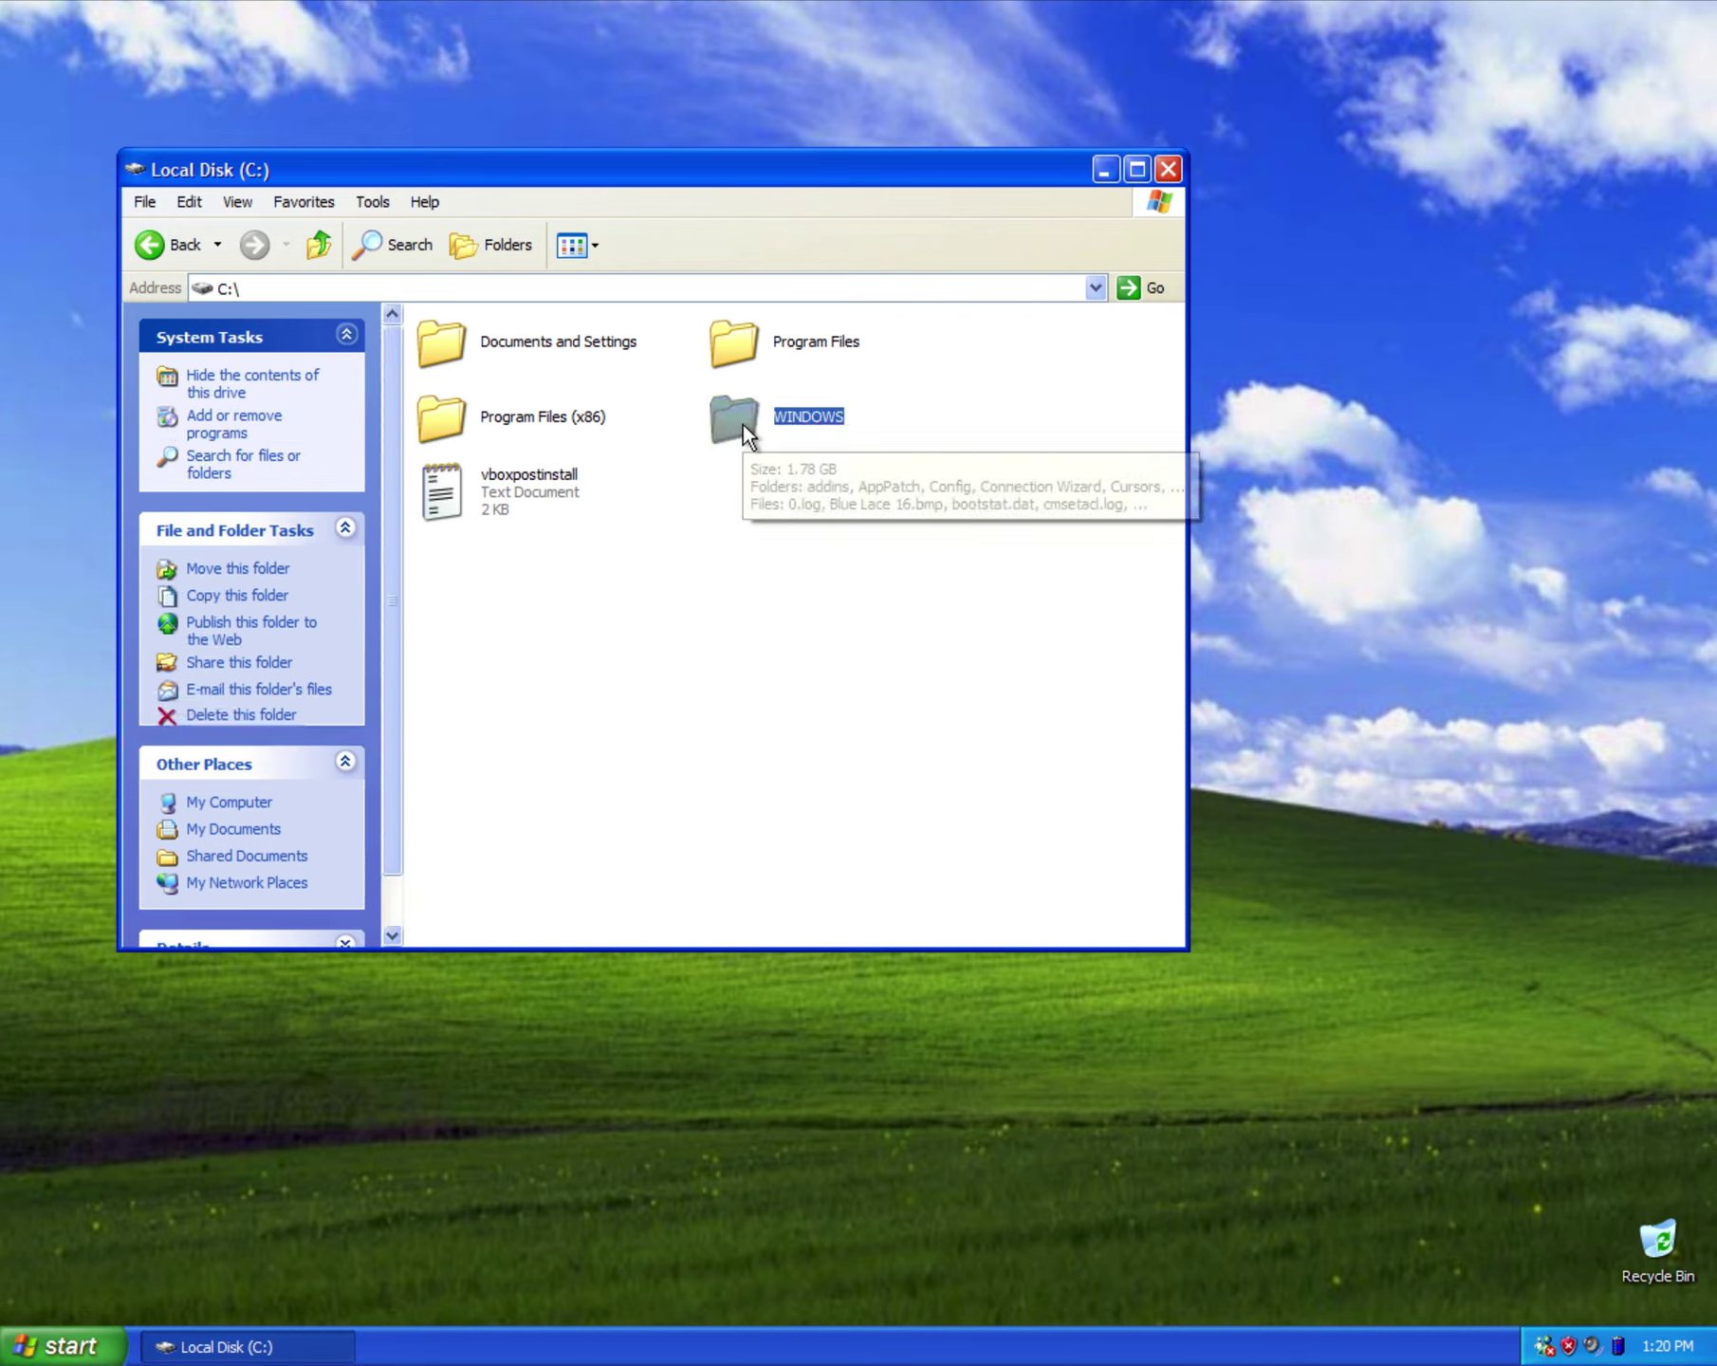
pyautogui.doubleClick(743, 424)
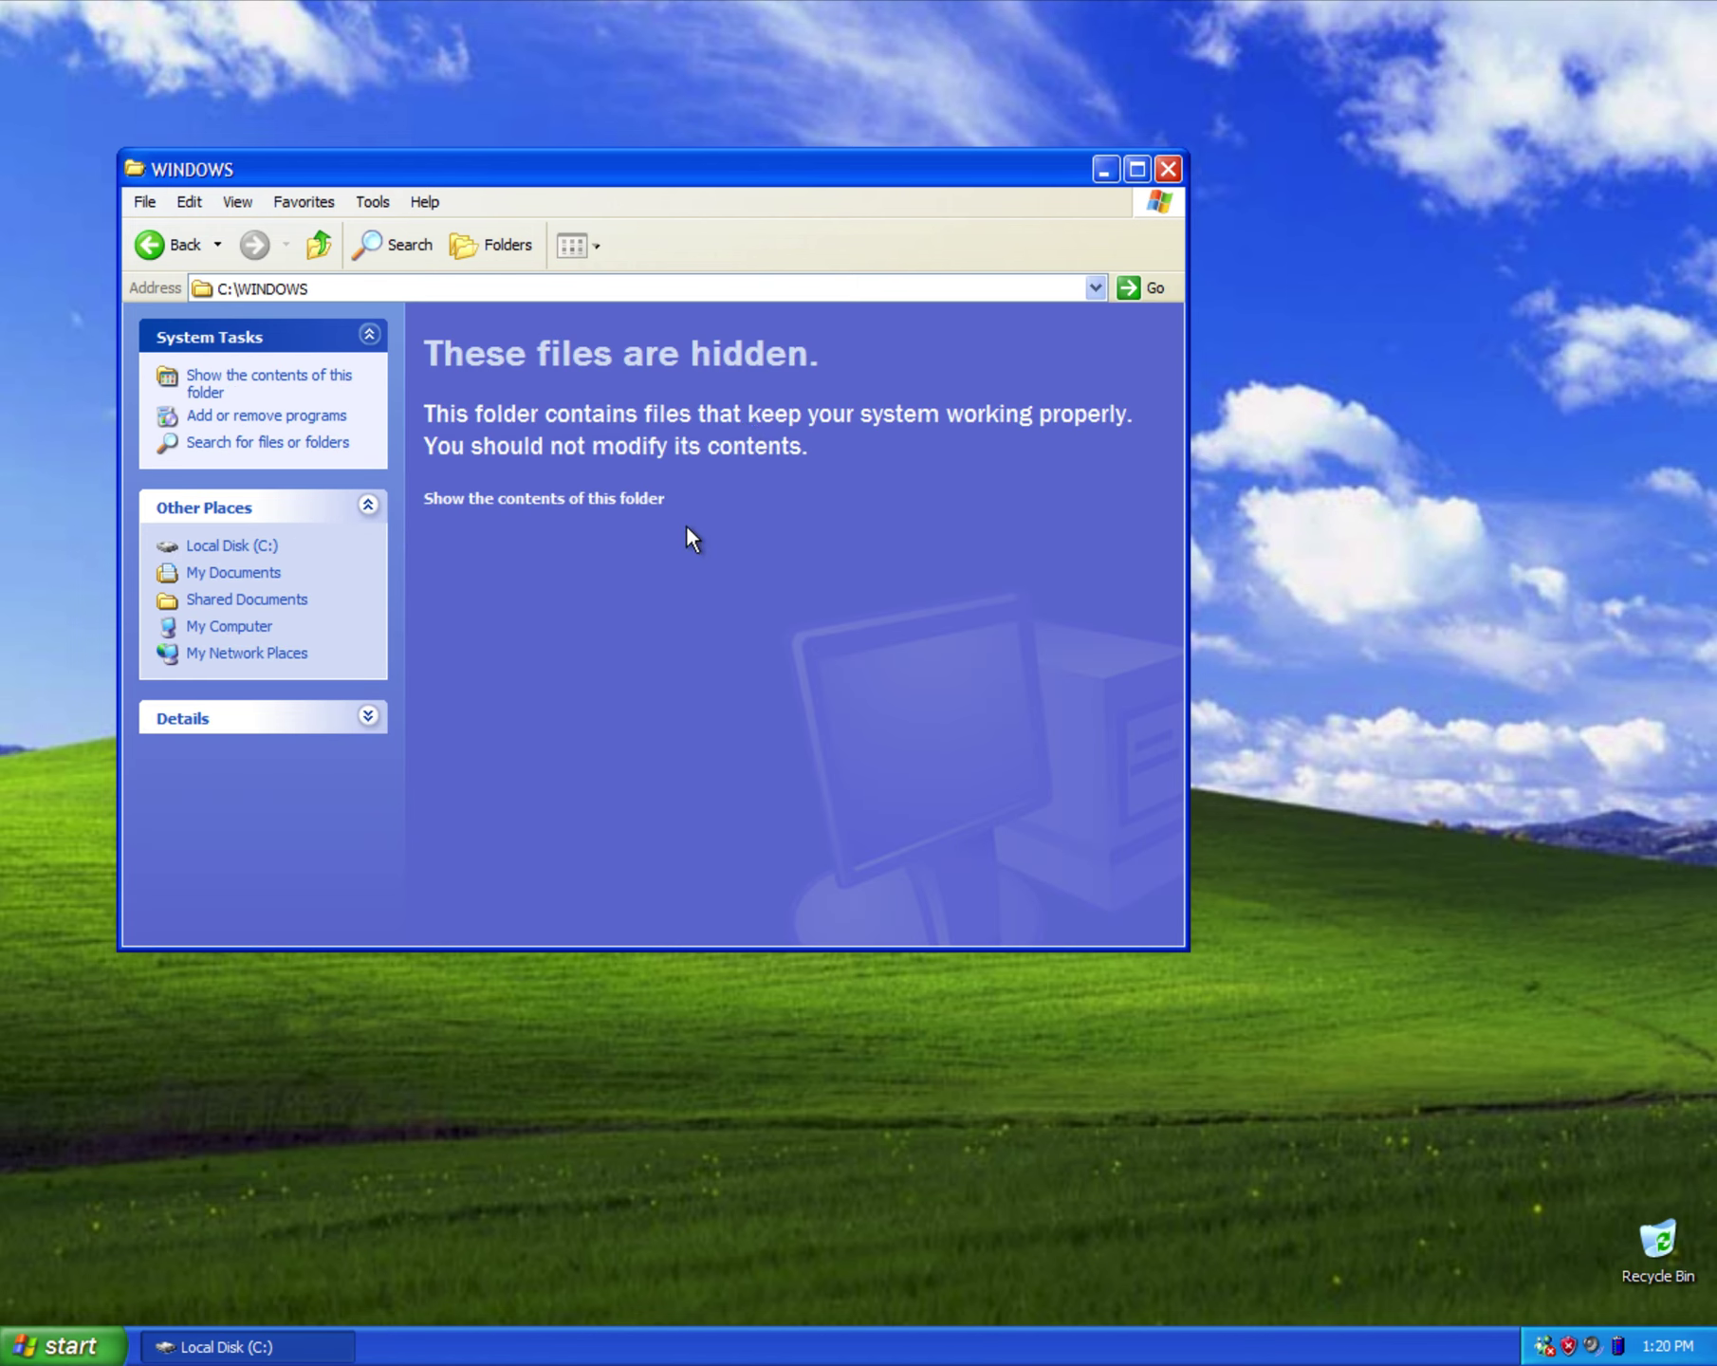
pyautogui.click(616, 499)
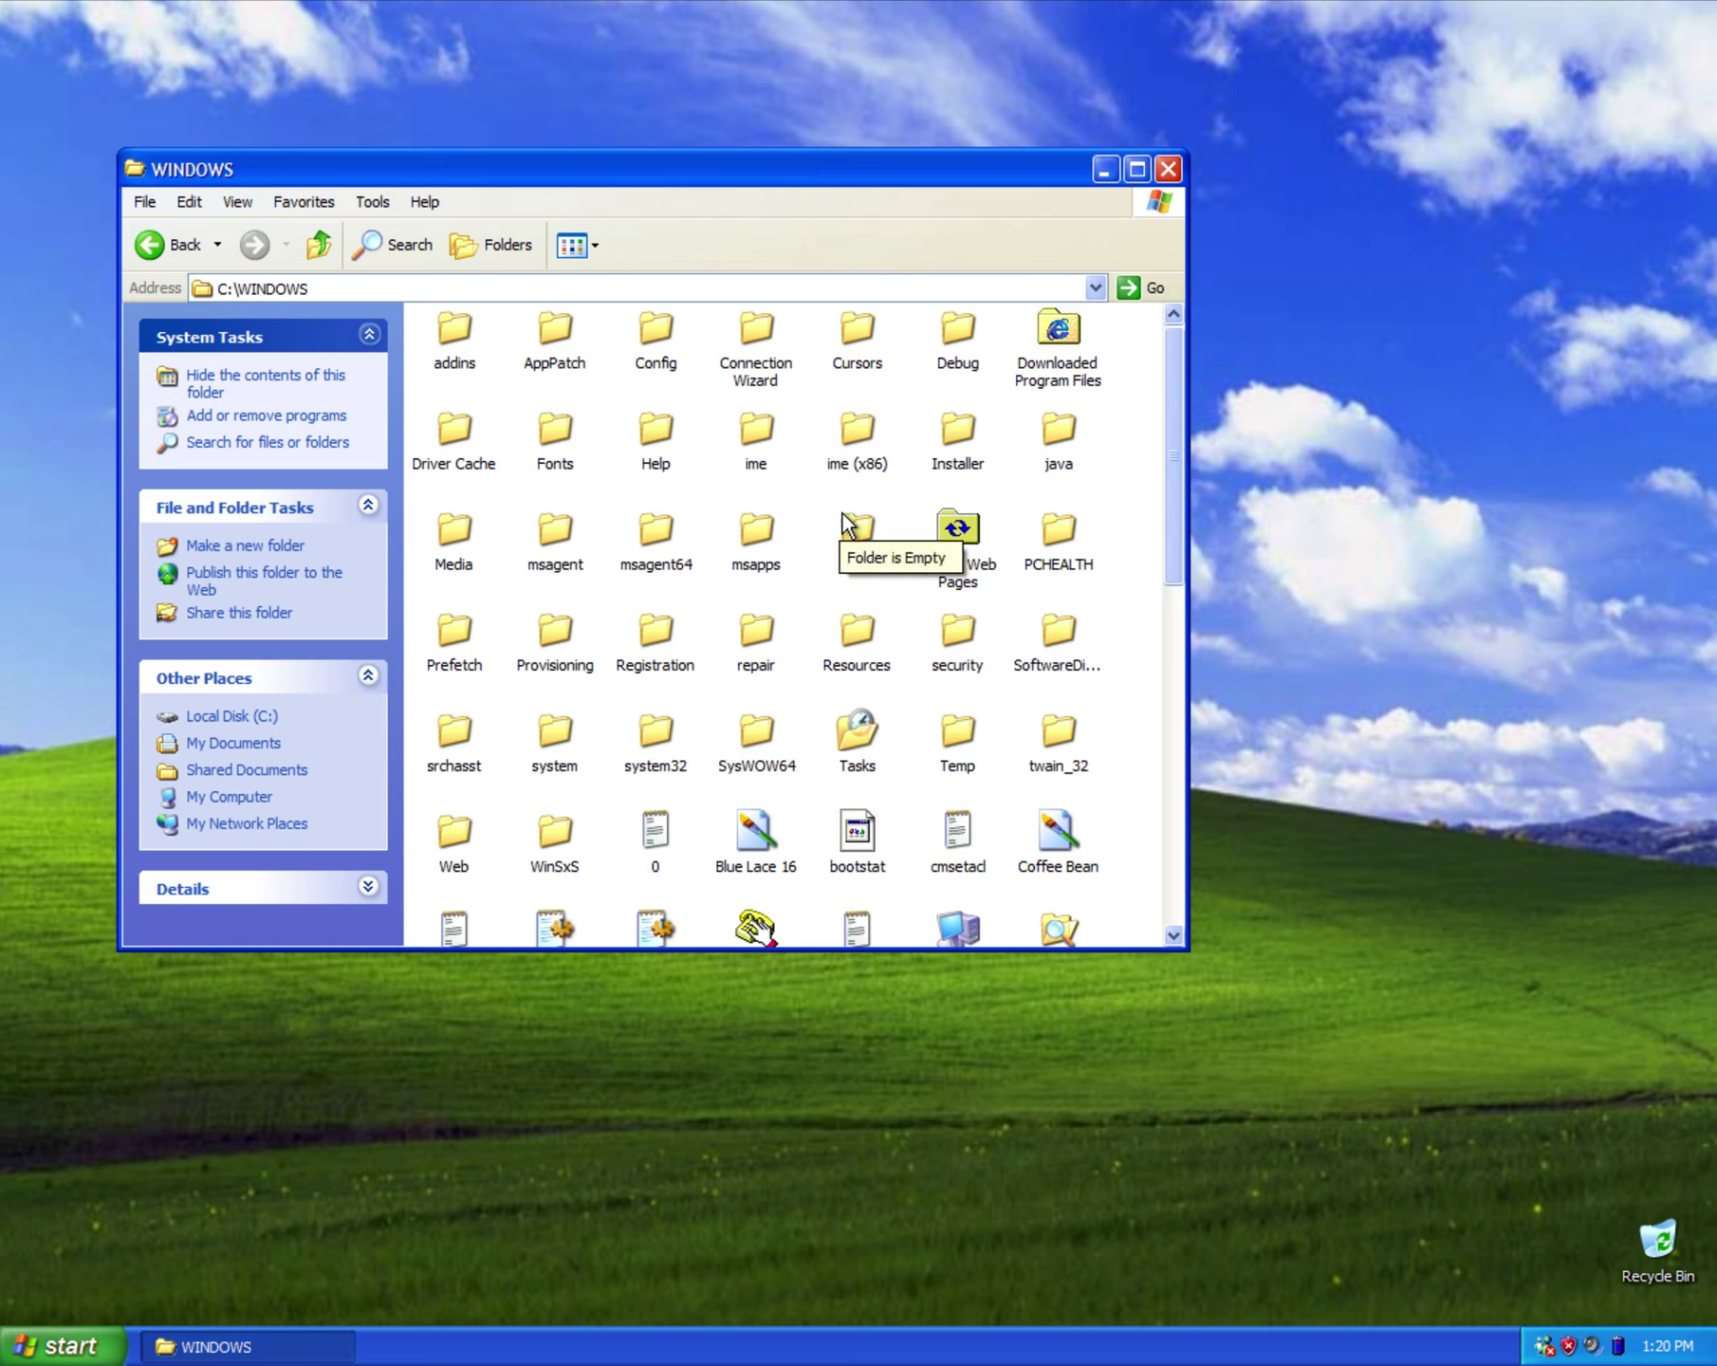
pyautogui.moveTo(1166, 432); pyautogui.dragTo(1147, 834)
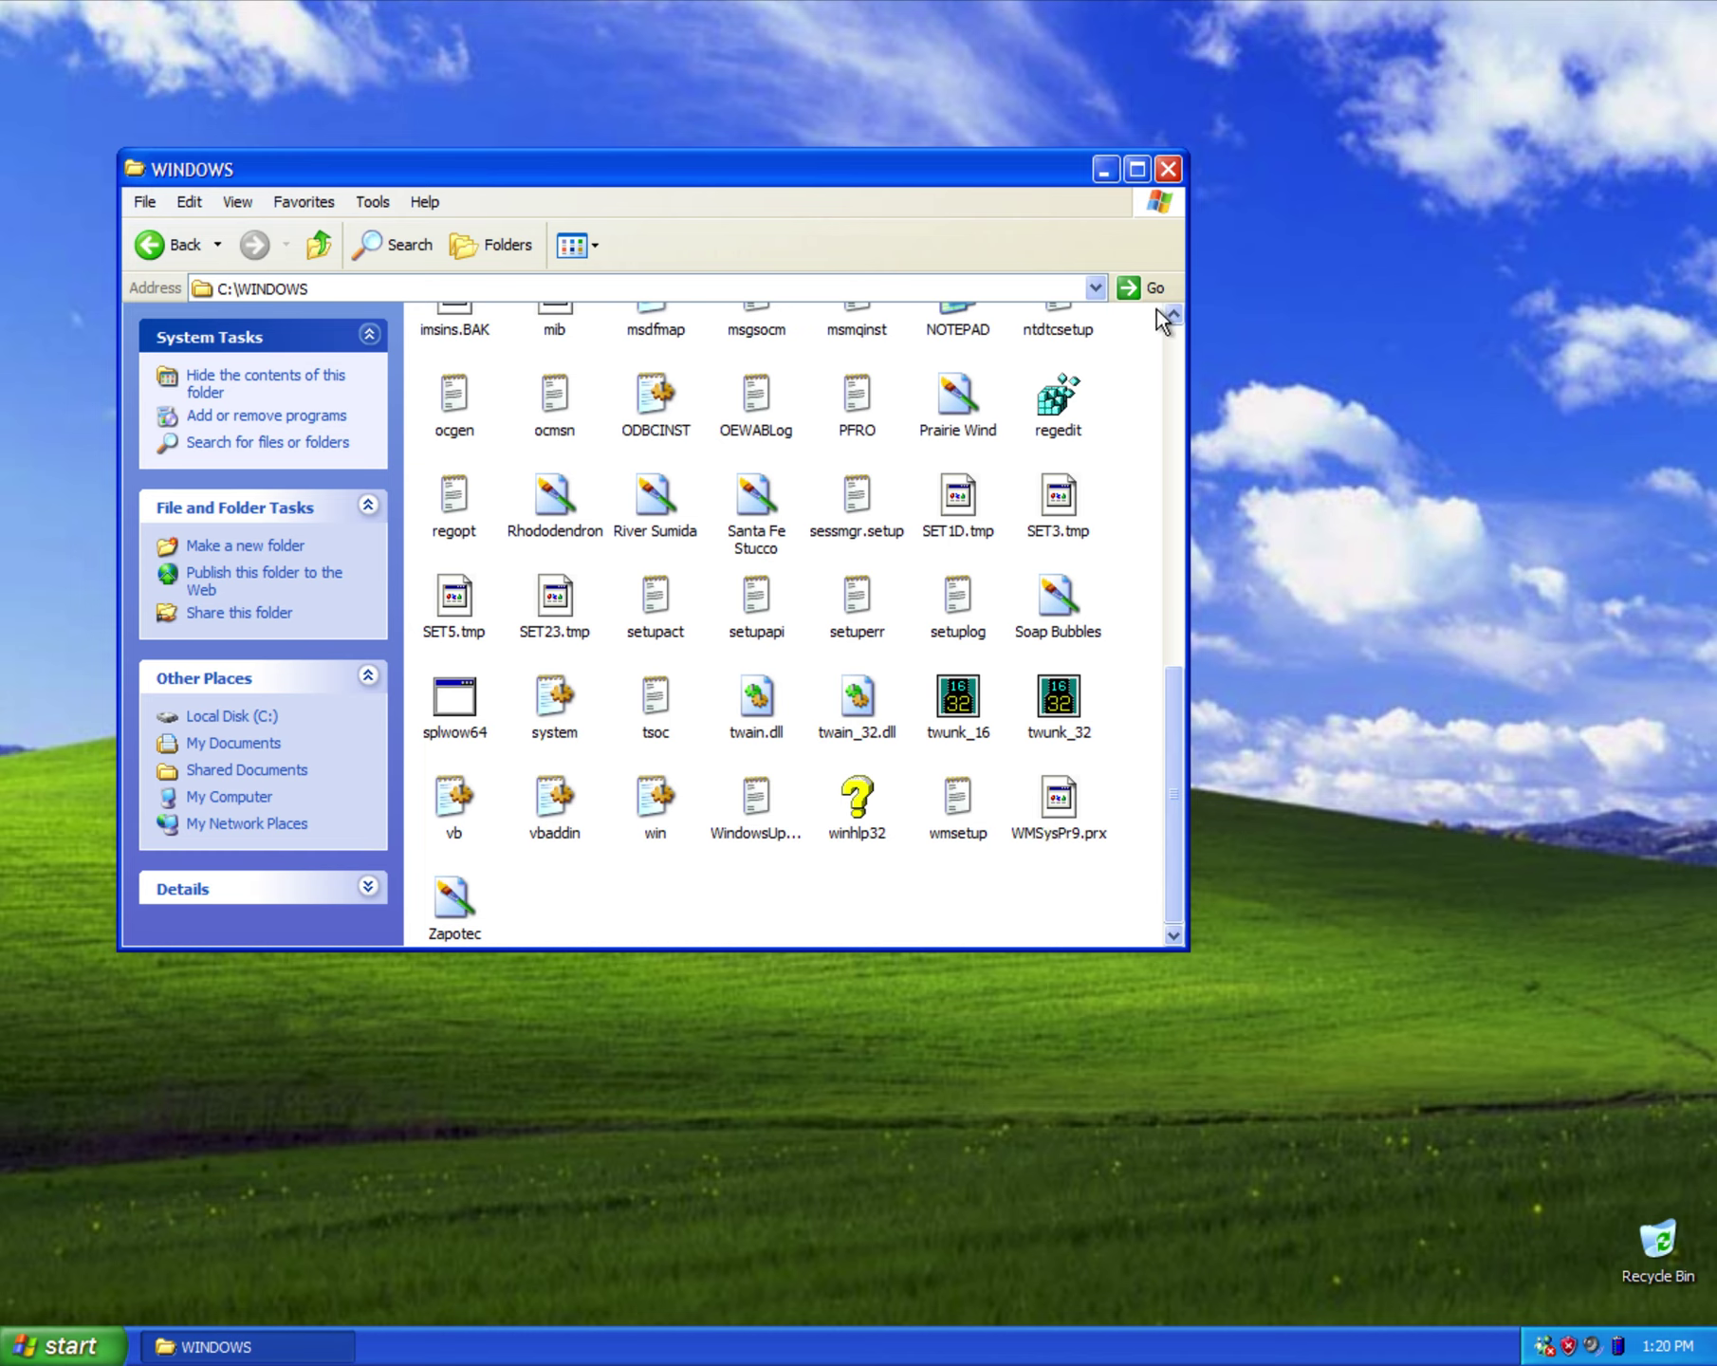
pyautogui.click(1167, 169)
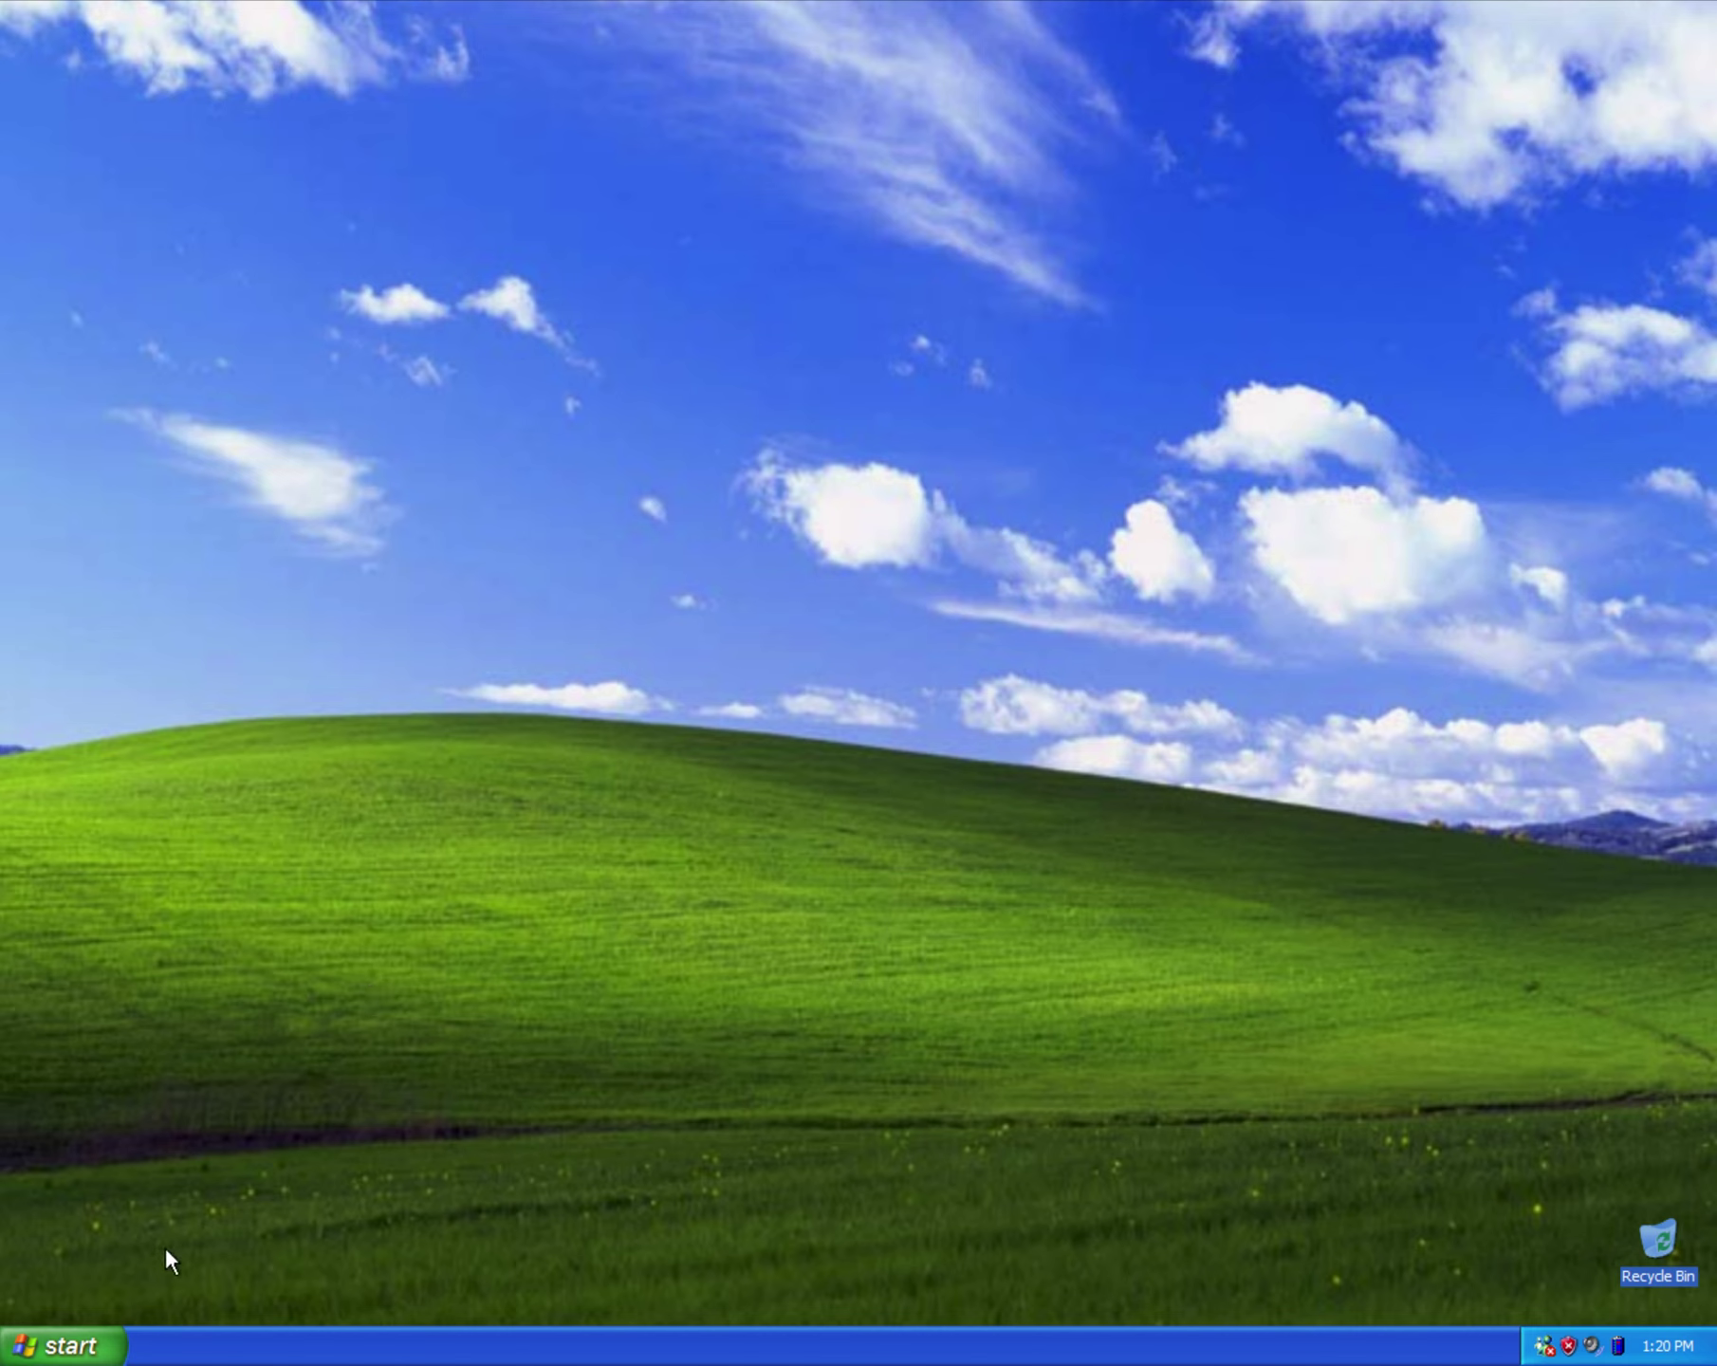
# Turn off the computer.
pyautogui.click(95, 1343)
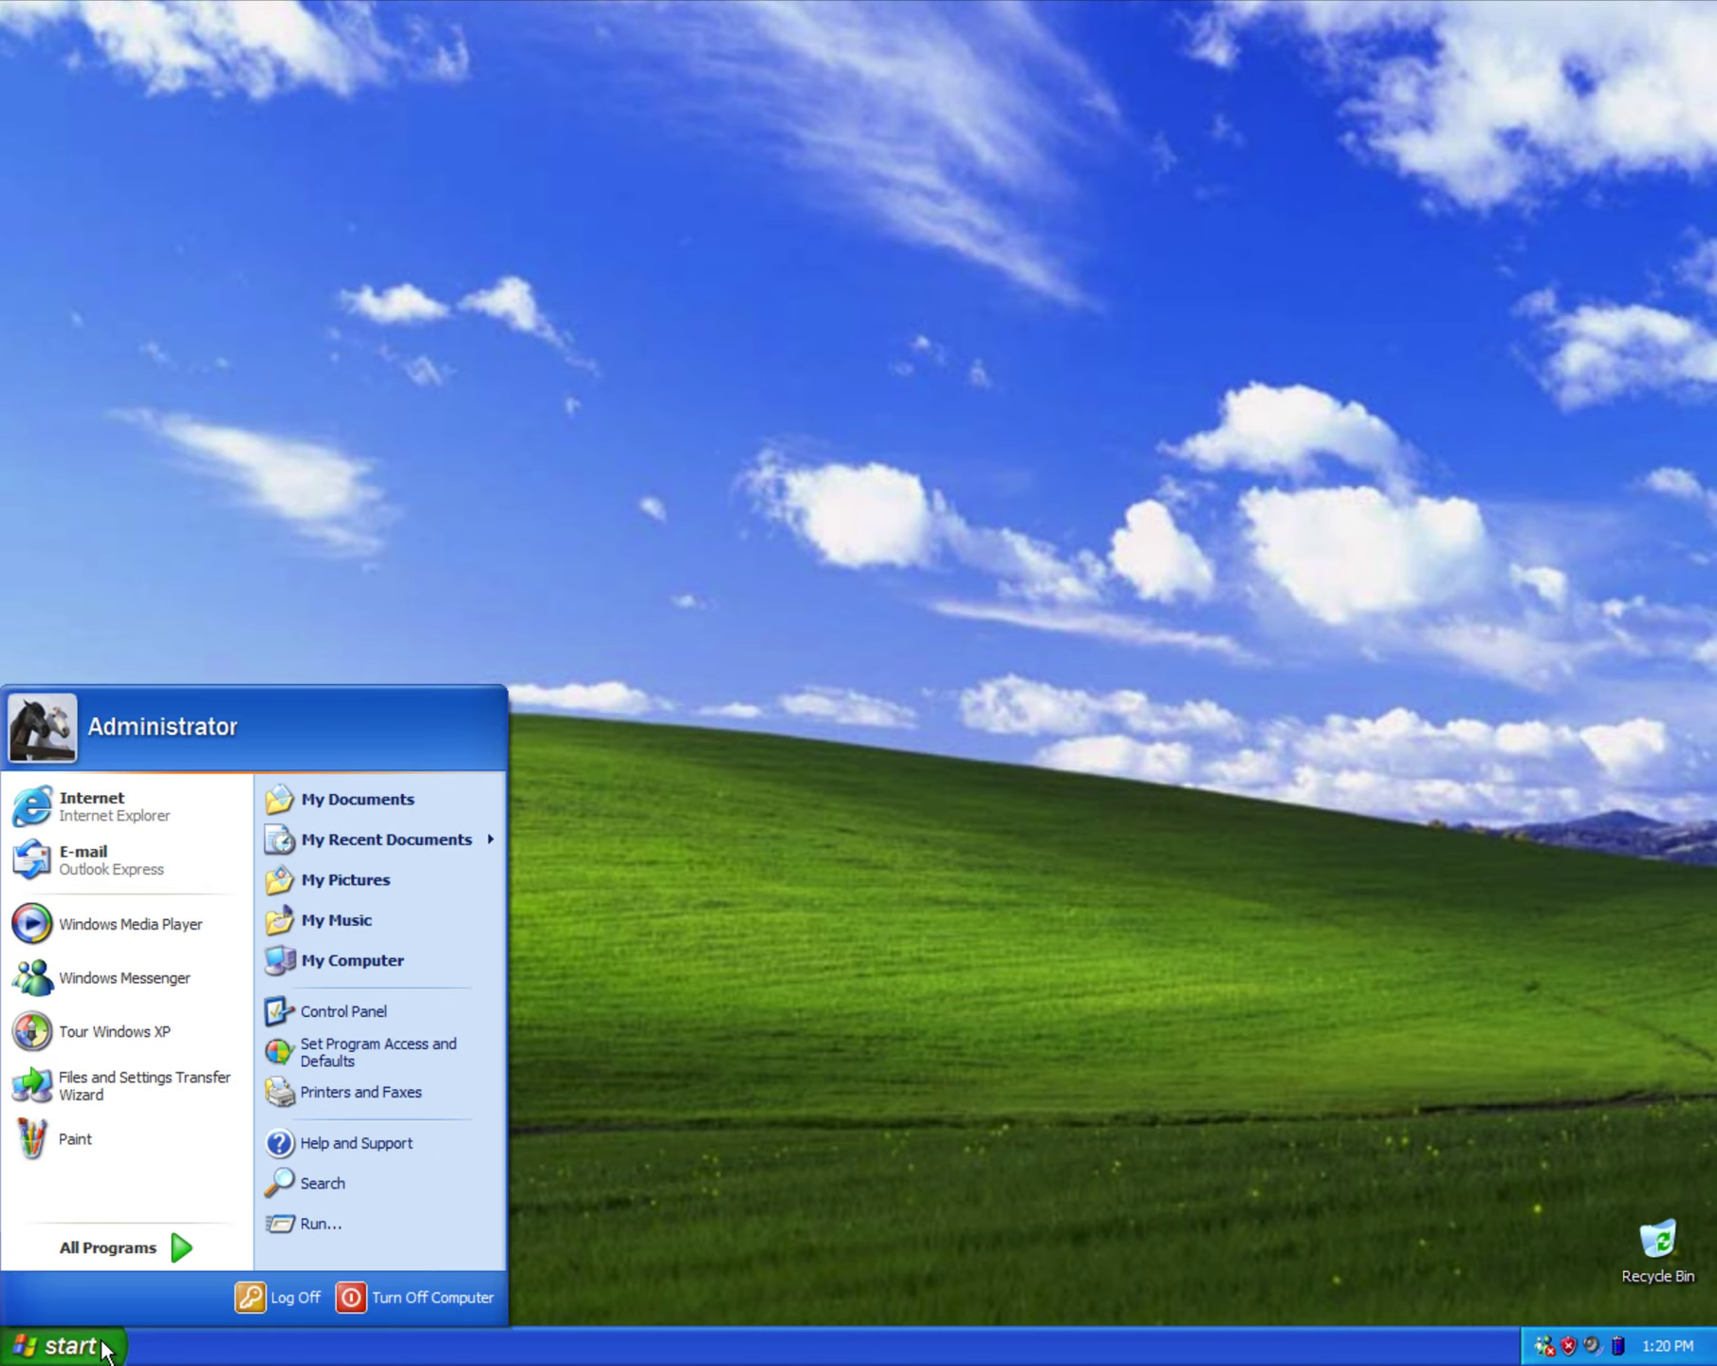
pyautogui.click(358, 1302)
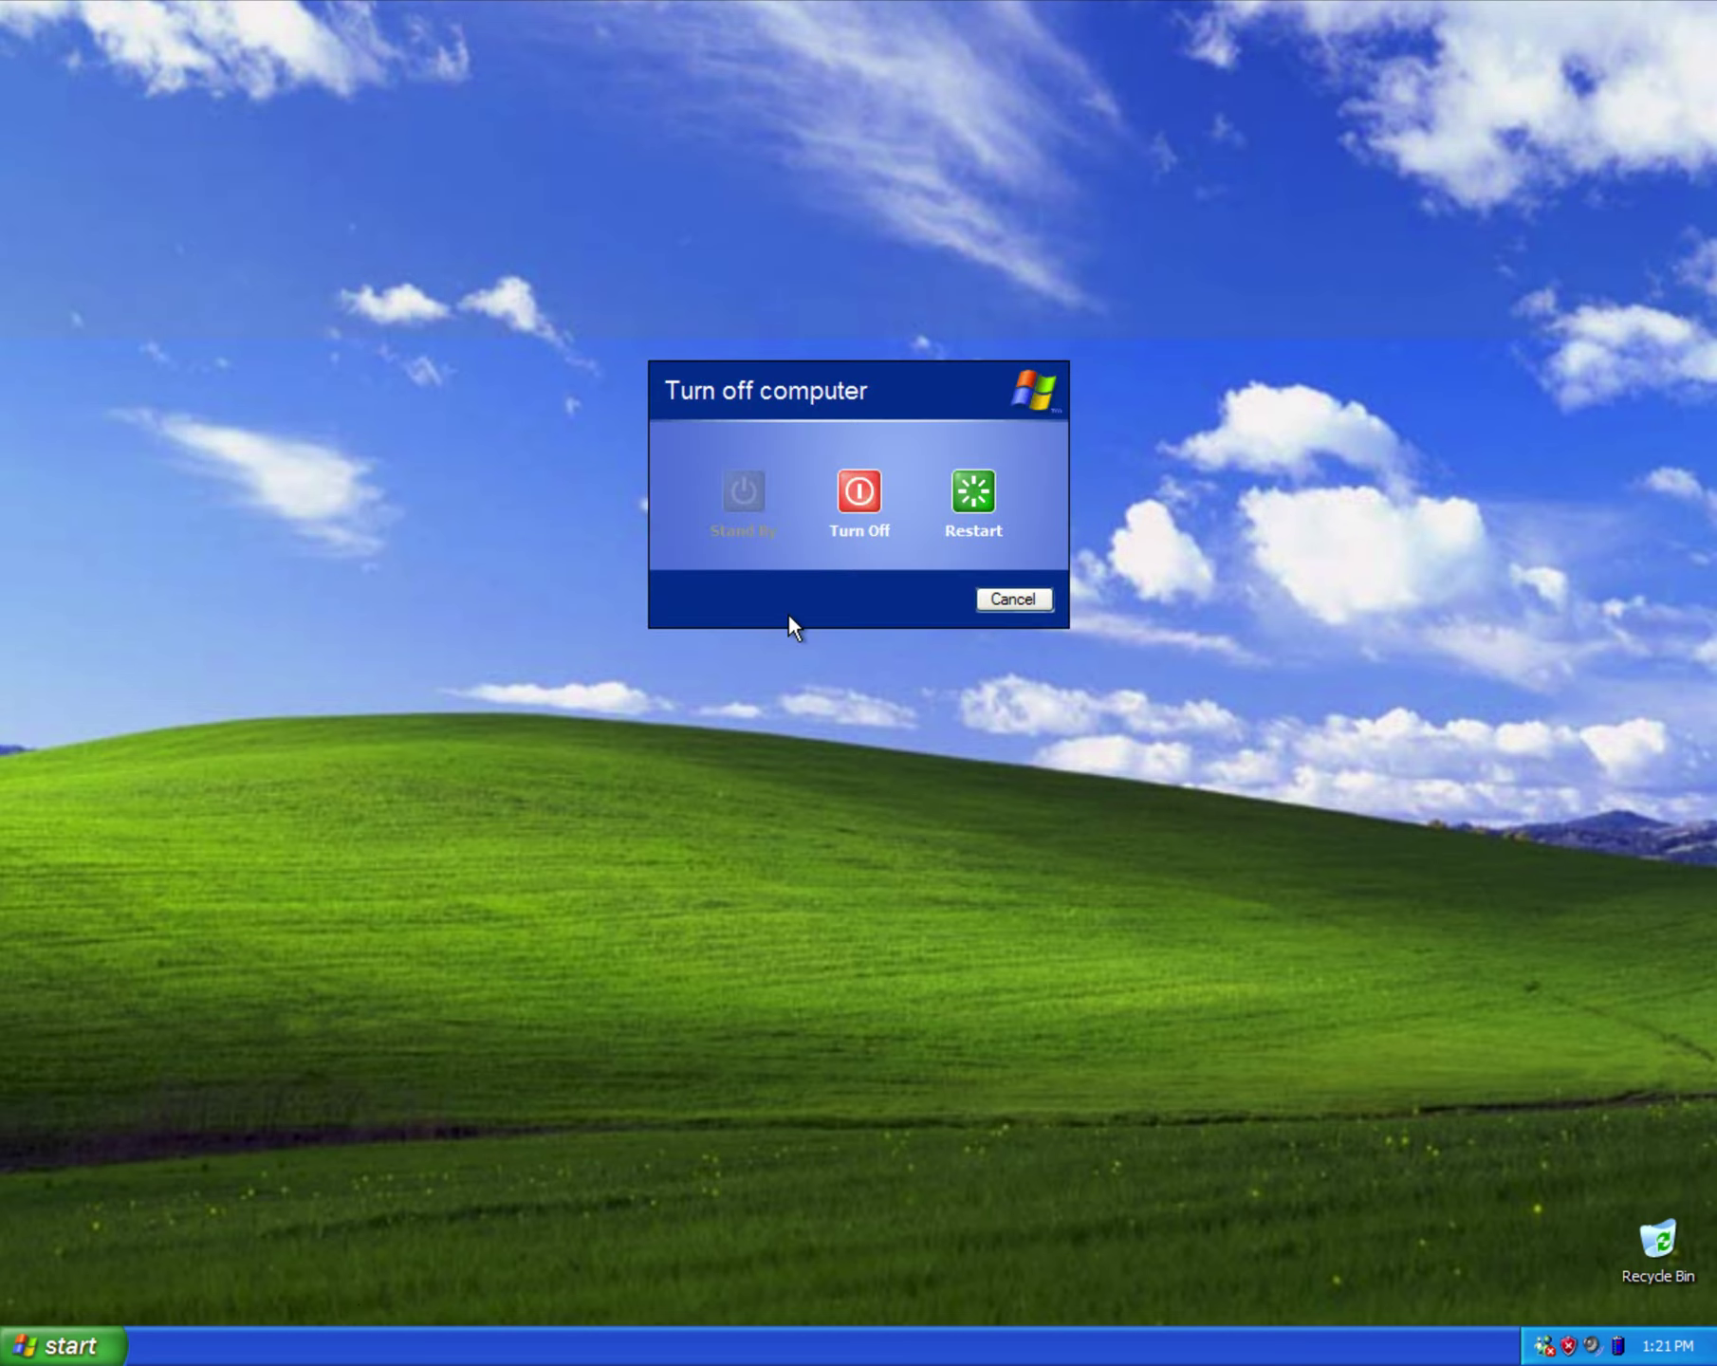
pyautogui.click(856, 494)
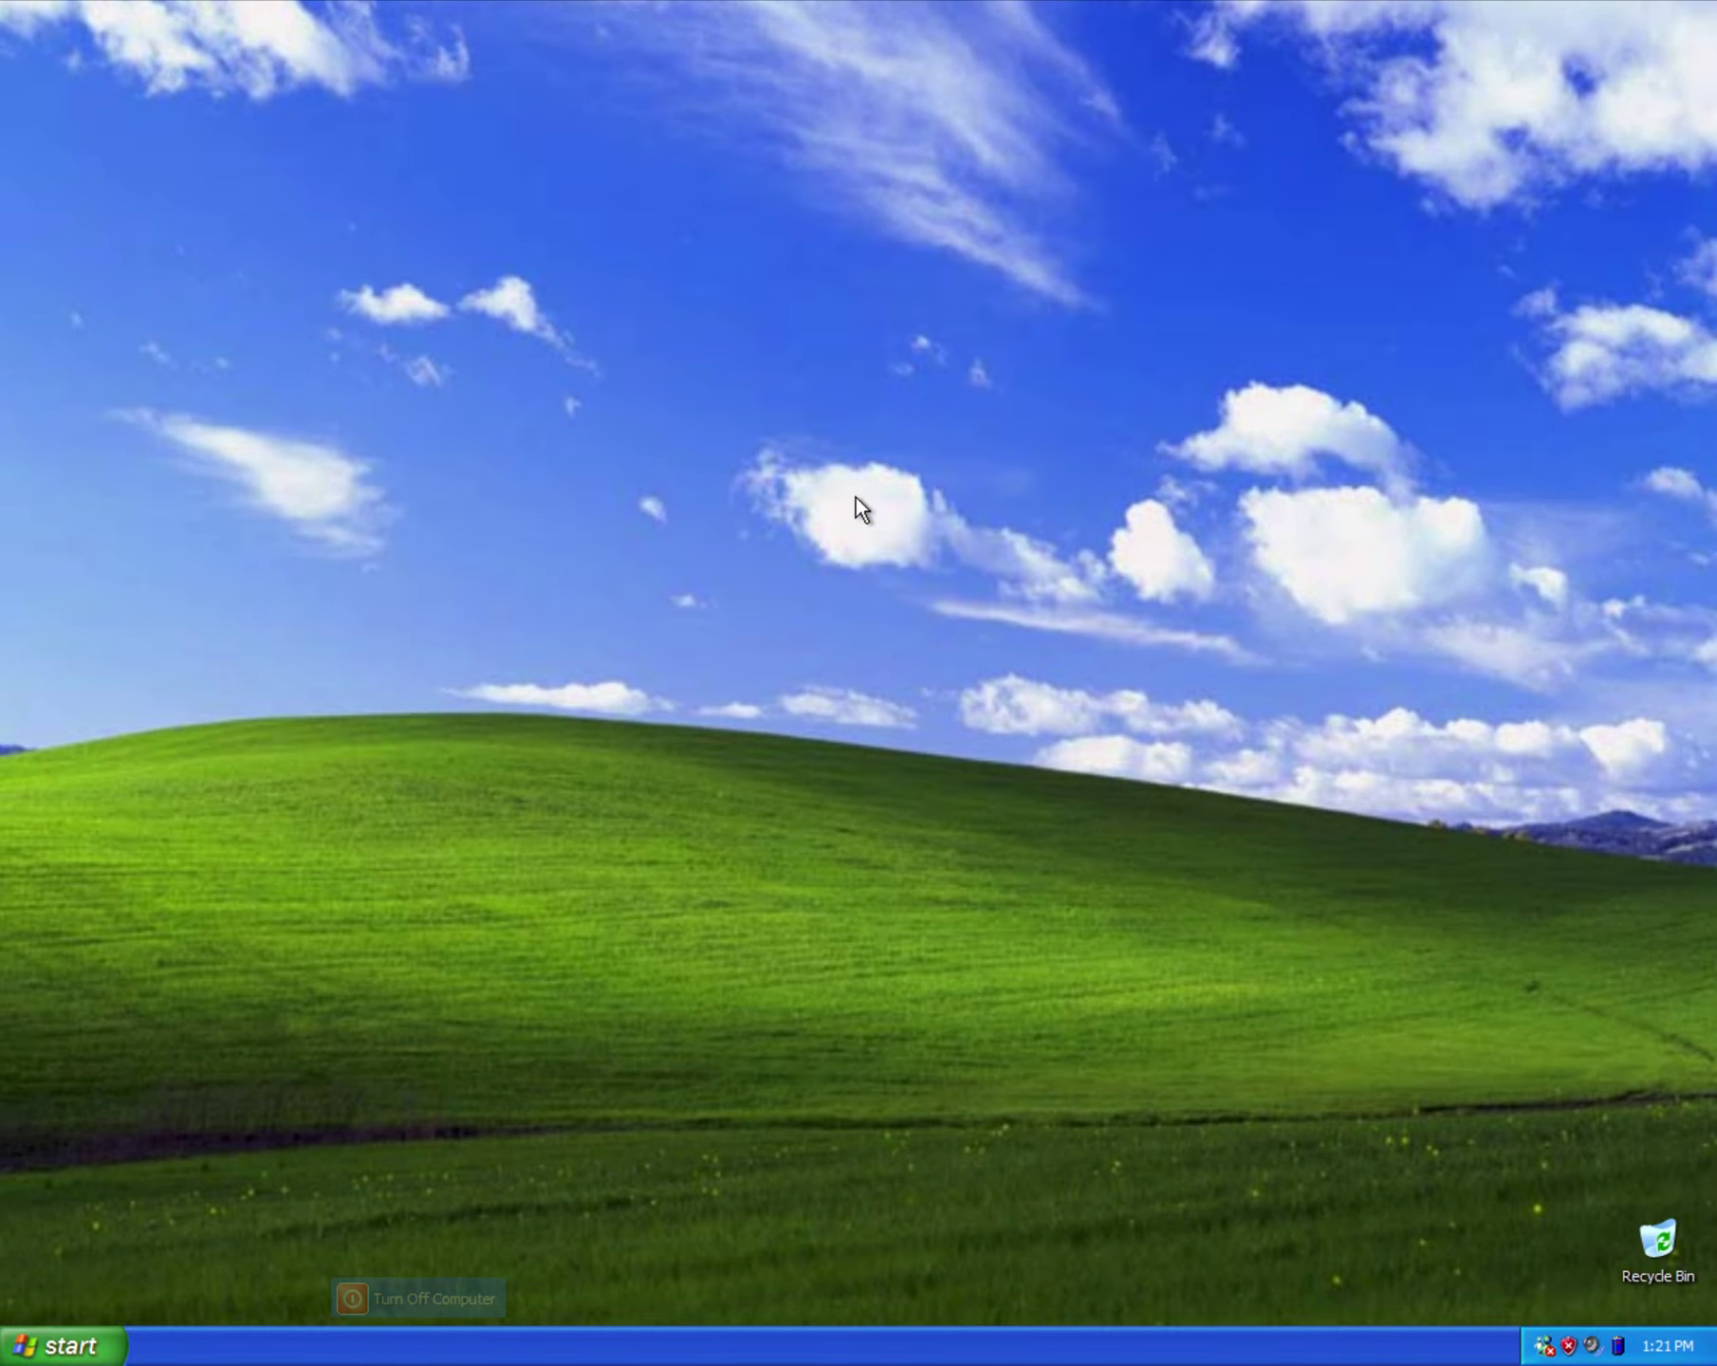